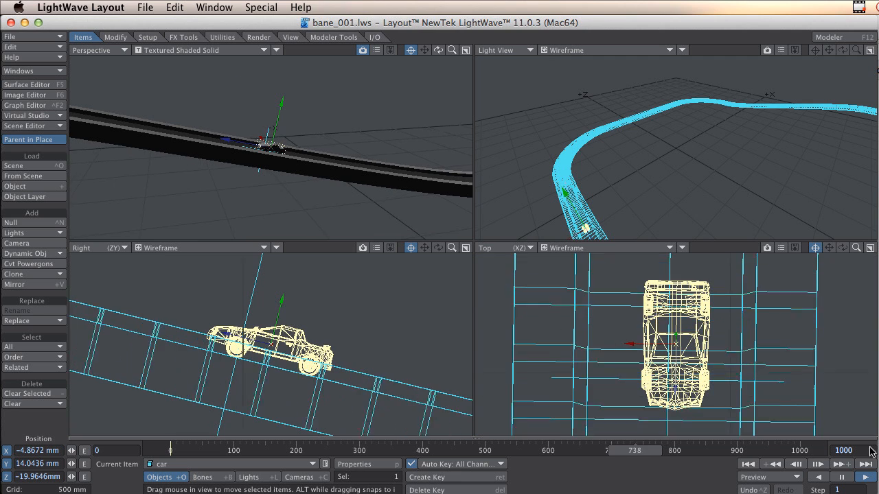
Stop the animation playback and clear the car track scene.
{"action": "left_click", "coordinate": [841, 477]}
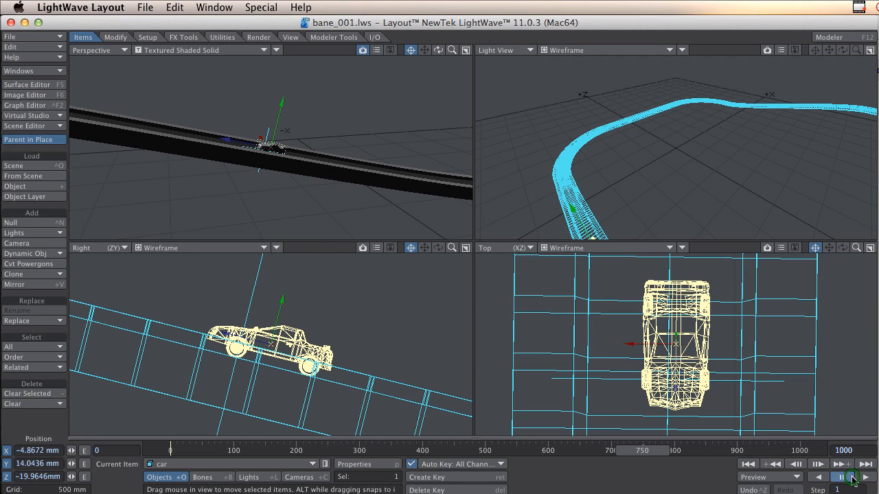
{"action": "left_click", "coordinate": [61, 37]}
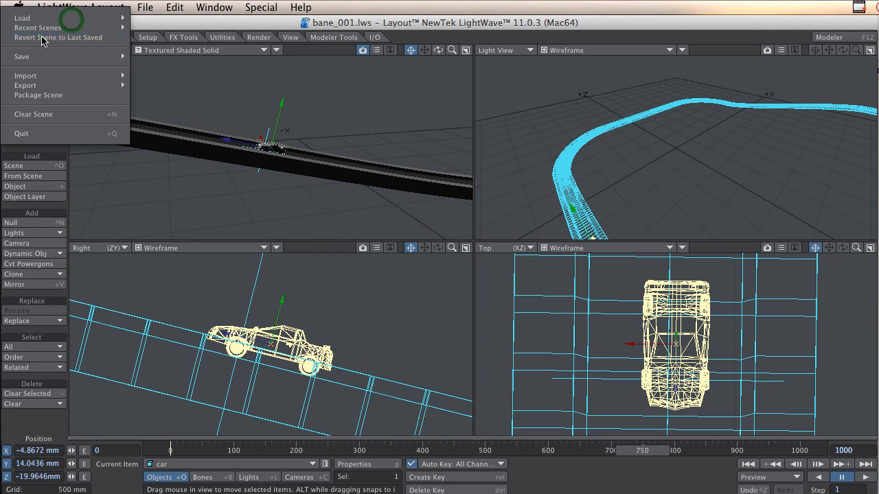
{"action": "left_click", "coordinate": [54, 114]}
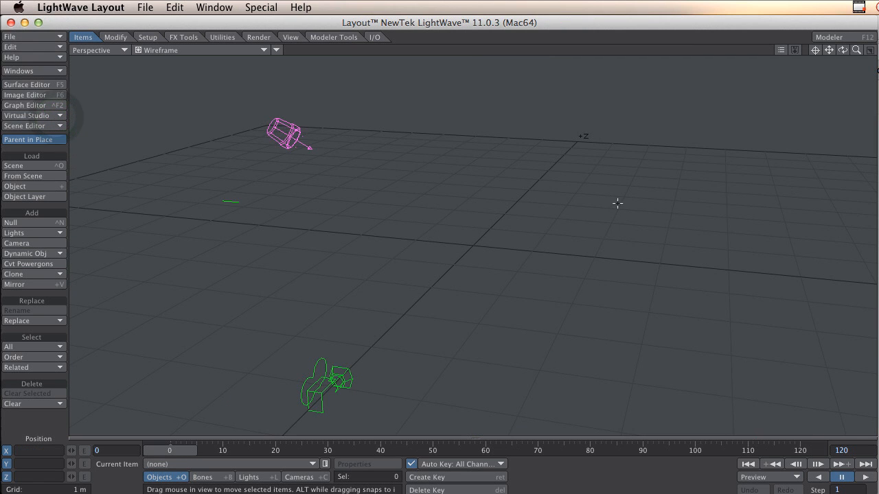
Switch to LightWave Modeler and examine the path curve and the finished track in the layers of bane_002.
{"action": "key", "text": "super+Tab"}
{"action": "key", "text": "super+Tab"}
{"action": "key", "text": "super+Tab"}
{"action": "key", "text": "super+Tab"}
{"action": "key", "text": "super+Tab"}
{"action": "key", "text": "super+Tab"}
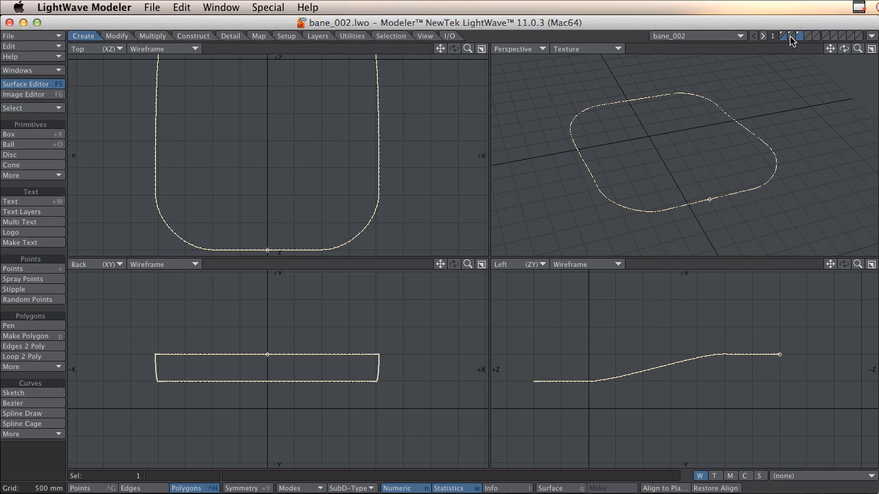
{"action": "left_click", "coordinate": [791, 36]}
{"action": "left_click_drag", "start_coordinate": [732, 153], "coordinate": [650, 138], "text": "alt"}
{"action": "left_click", "coordinate": [783, 36]}
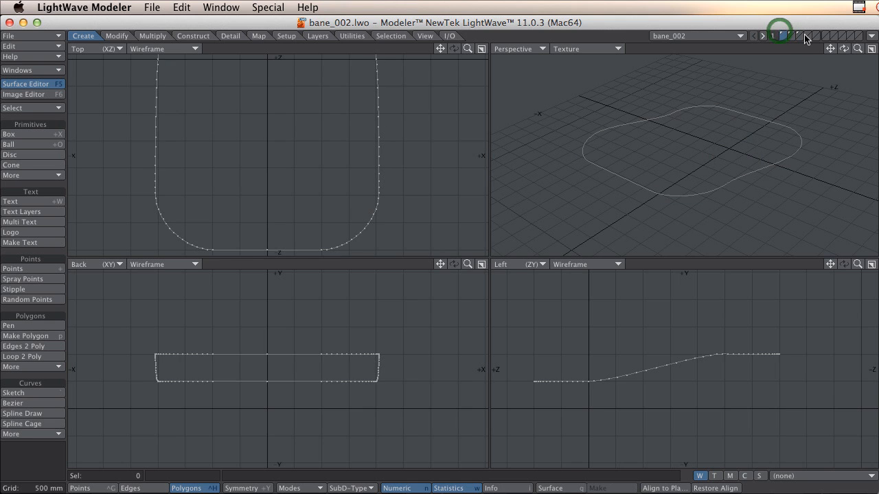
{"action": "left_click", "coordinate": [793, 35]}
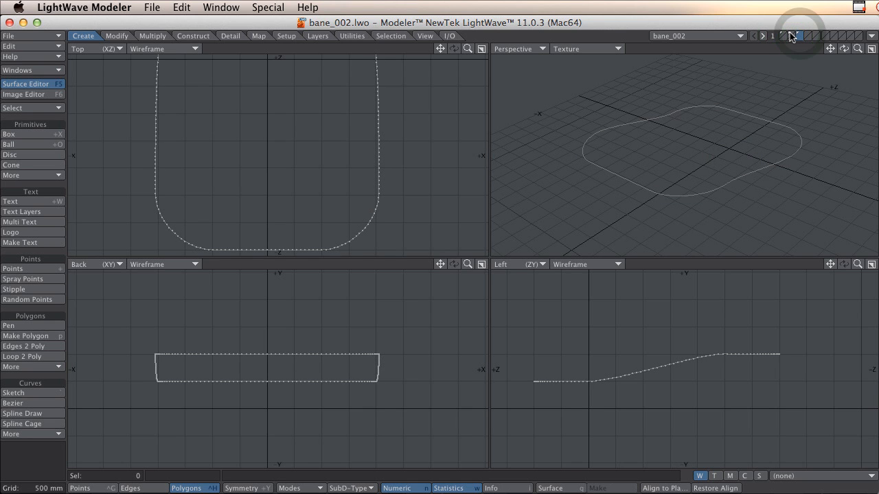
{"action": "left_click", "coordinate": [791, 37]}
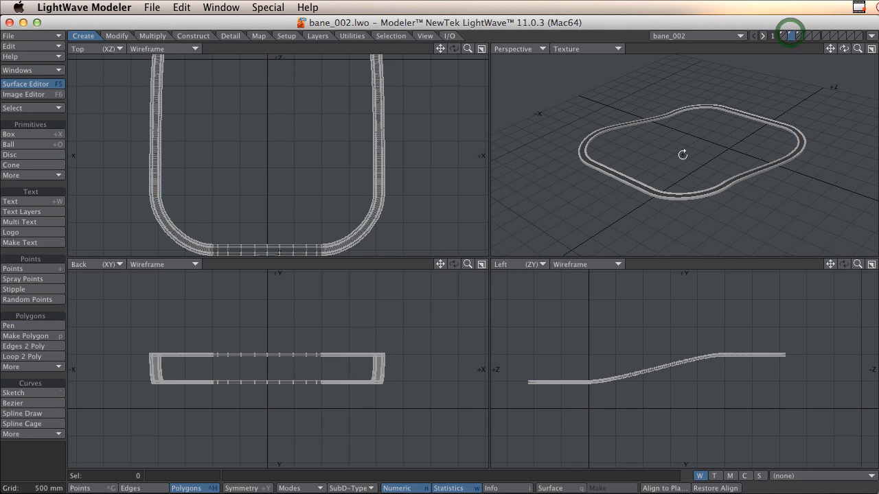
{"action": "left_click_drag", "start_coordinate": [681, 172], "coordinate": [738, 184], "text": "ctrl+alt"}
{"action": "mouse_move", "coordinate": [738, 185]}
{"action": "left_mouse_down", "text": "alt"}
{"action": "mouse_move", "coordinate": [712, 211]}
{"action": "mouse_move", "coordinate": [738, 186]}
{"action": "left_mouse_up", "text": "alt"}
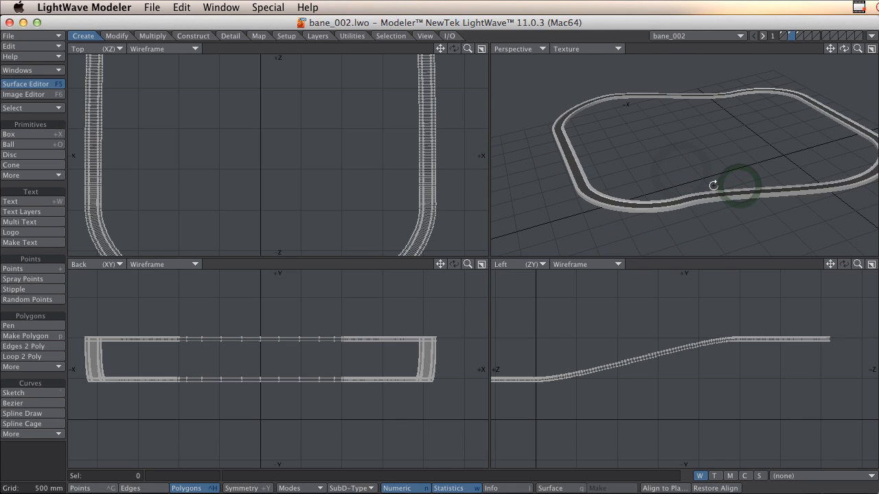
Fit the whole bane_002 track in all views, and create a new empty object.
{"action": "key", "text": "super+n"}
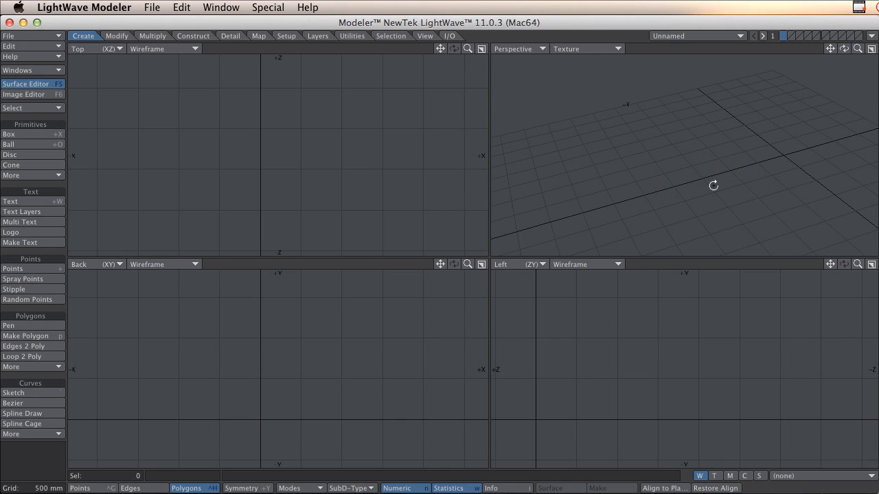
{"action": "left_click", "coordinate": [713, 36]}
{"action": "left_click", "coordinate": [714, 25]}
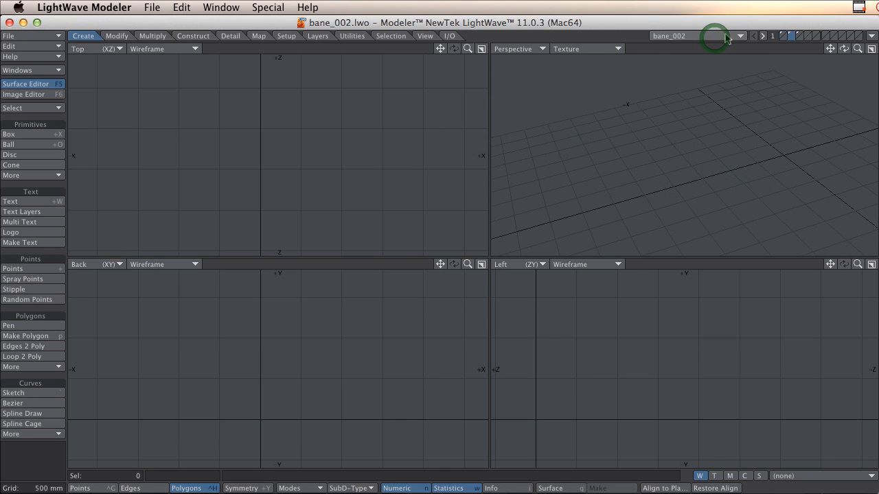
{"action": "key", "text": "a"}
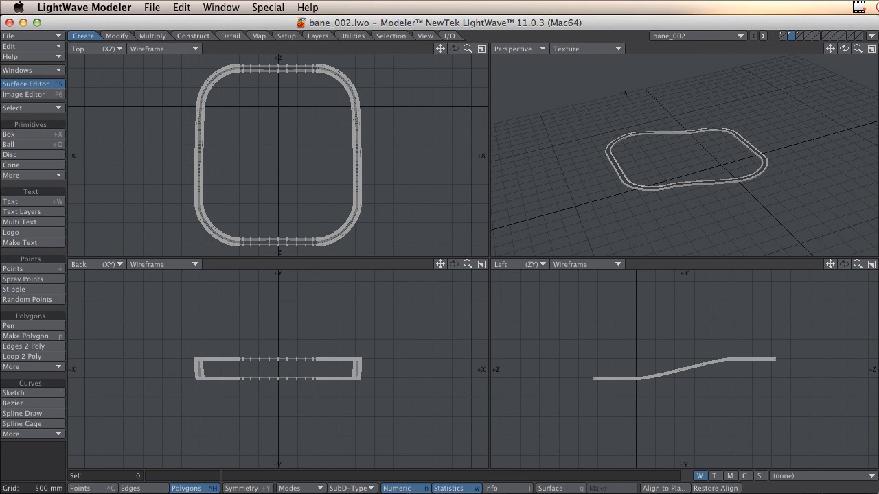
{"action": "key", "text": "super+n"}
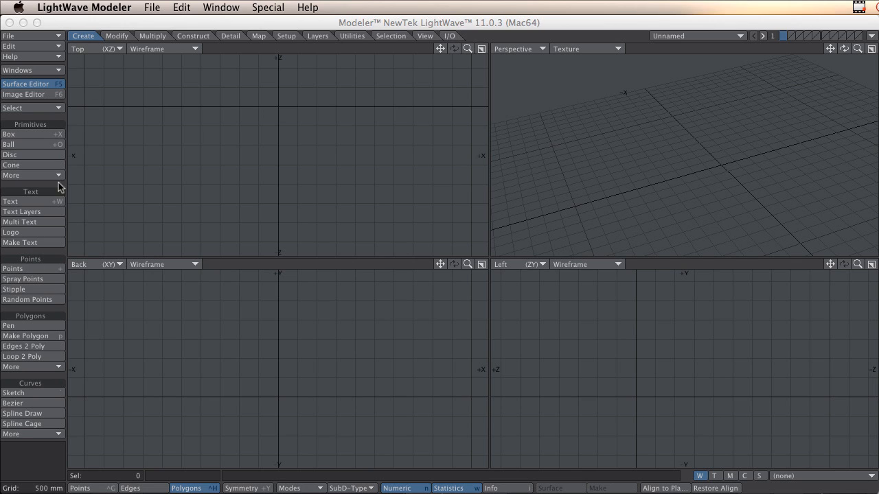
Start a Bezier curve in the top view with two knots, and adjust both handles to form the first rounded corner.
{"action": "left_click", "coordinate": [28, 402]}
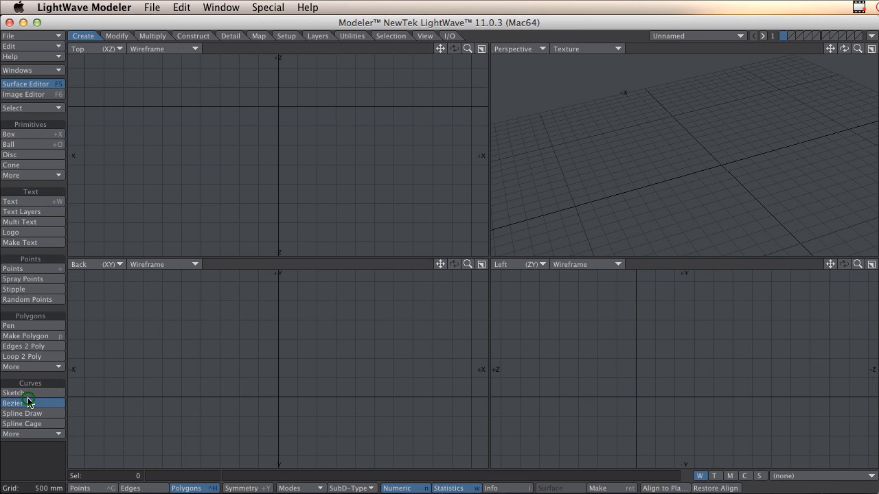
{"action": "left_click", "coordinate": [239, 67]}
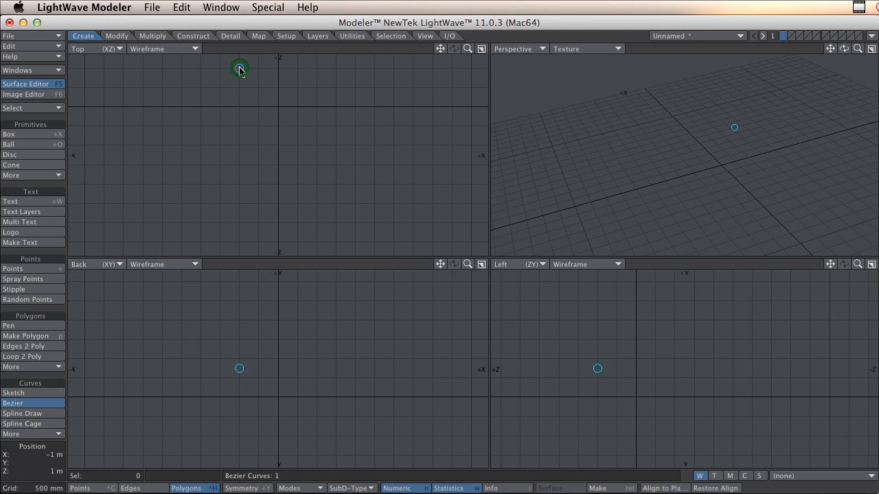
{"action": "left_click", "coordinate": [199, 107]}
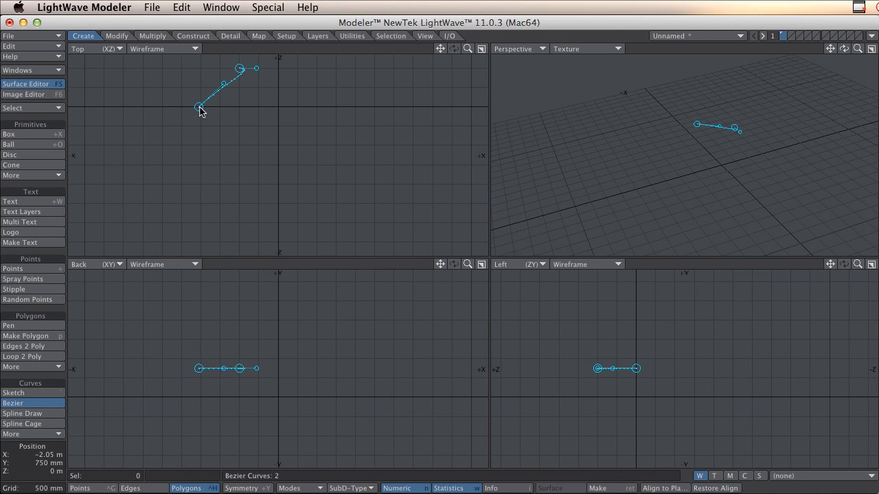
{"action": "left_click_drag", "start_coordinate": [224, 83], "coordinate": [202, 90]}
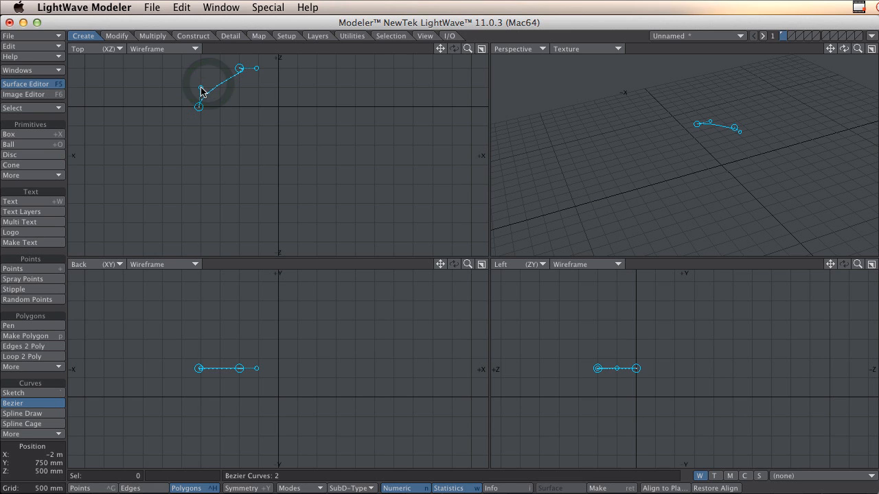
{"action": "left_click_drag", "start_coordinate": [256, 69], "coordinate": [221, 70]}
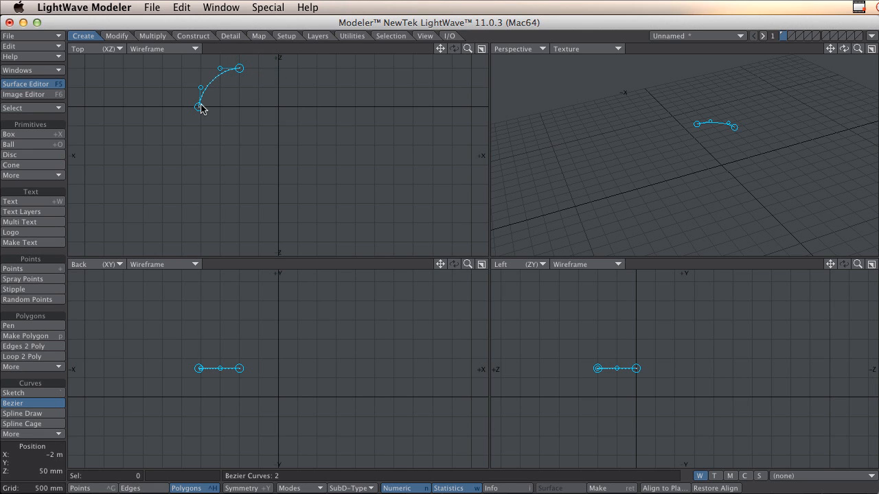
Extend the Bezier curve toward -Z with a third knot and align its handle to form the long straight side.
{"action": "left_click", "coordinate": [198, 200]}
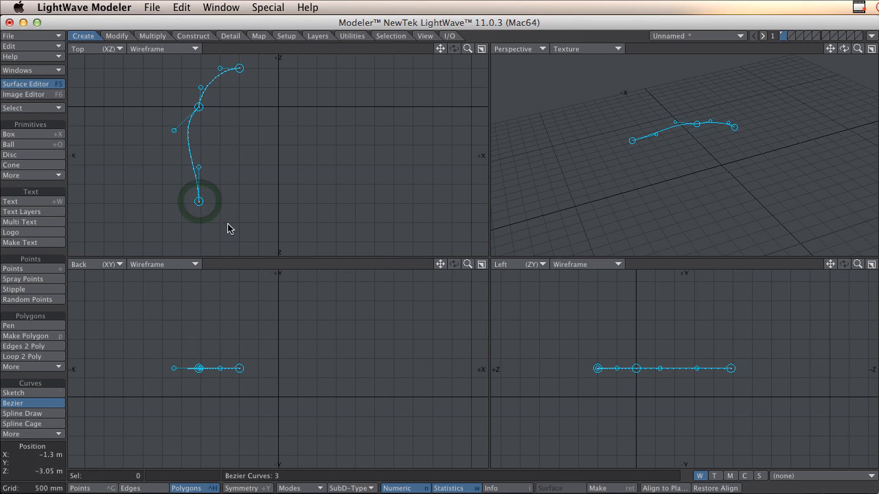
{"action": "left_click_drag", "start_coordinate": [173, 135], "coordinate": [198, 131]}
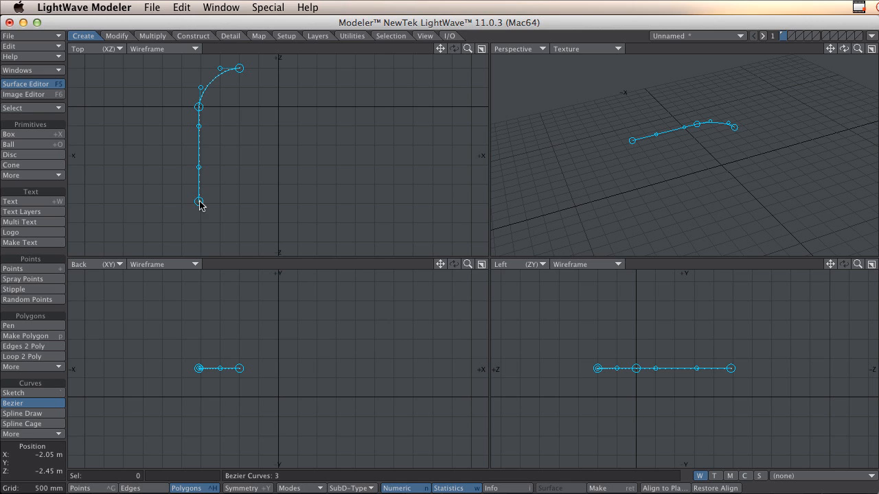
{"action": "left_click_drag", "start_coordinate": [199, 201], "coordinate": [201, 209]}
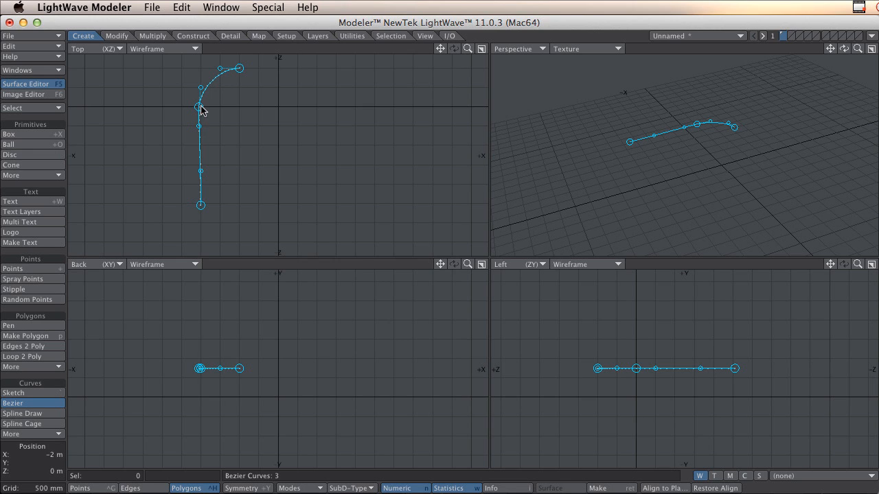
Add a fourth knot toward the centre line and adjust the handles to form the second rounded corner.
{"action": "left_click", "coordinate": [237, 240]}
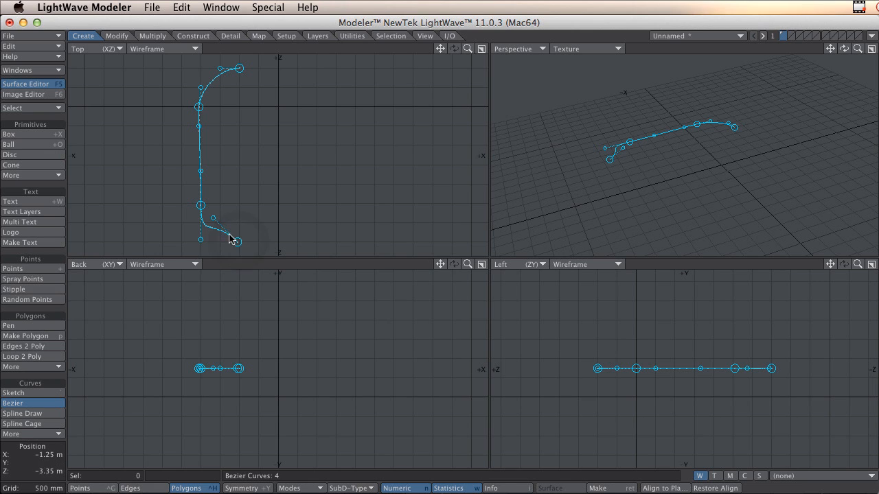
{"action": "mouse_move", "coordinate": [214, 220]}
{"action": "left_mouse_down"}
{"action": "mouse_move", "coordinate": [221, 245]}
{"action": "mouse_move", "coordinate": [202, 227]}
{"action": "left_mouse_up"}
{"action": "left_click_drag", "start_coordinate": [204, 209], "coordinate": [202, 204]}
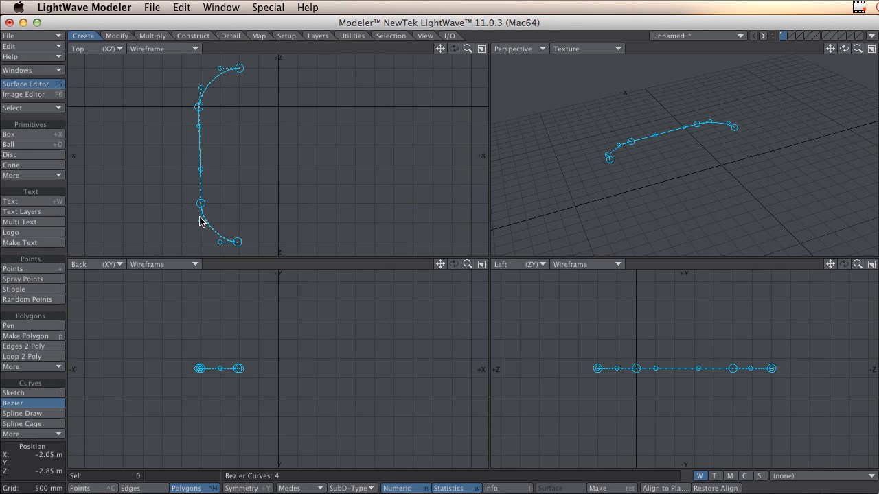
{"action": "left_click_drag", "start_coordinate": [200, 223], "coordinate": [201, 223]}
Raise the curve's last two knots to the same height, then level the end handle and restore the corner's curvature.
{"action": "left_click_drag", "start_coordinate": [733, 370], "coordinate": [733, 339]}
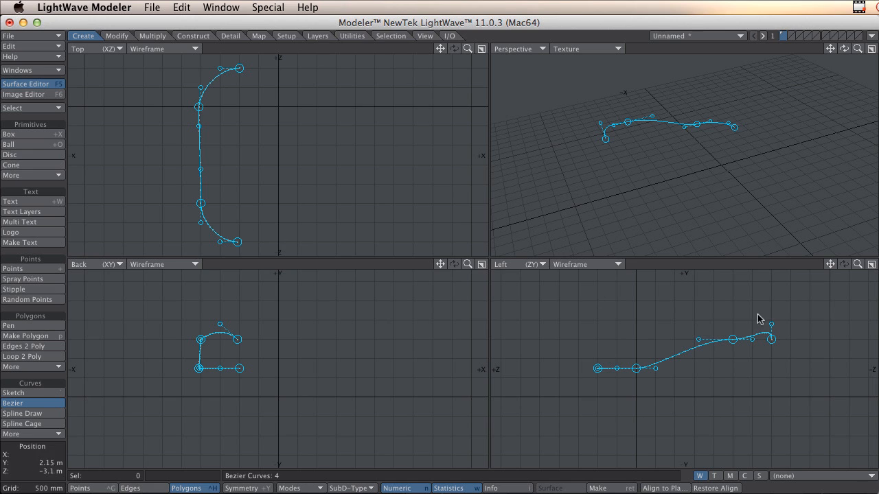
{"action": "left_click_drag", "start_coordinate": [771, 327], "coordinate": [755, 343]}
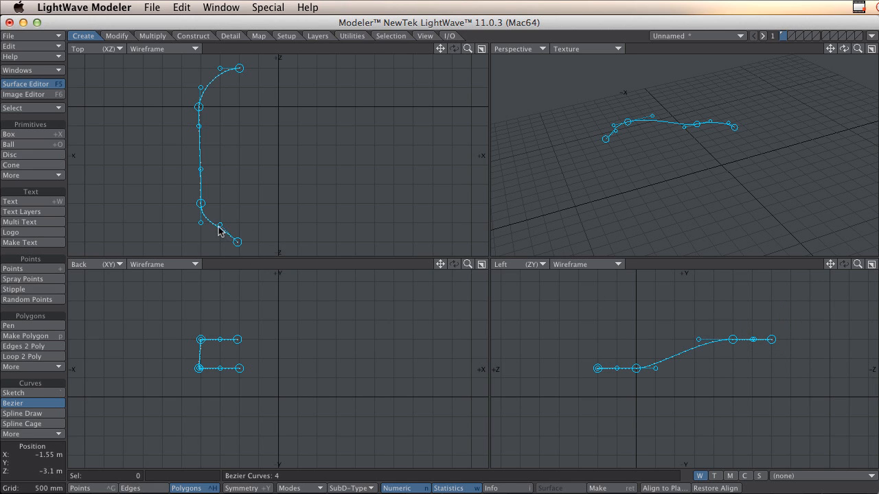
{"action": "left_click_drag", "start_coordinate": [219, 226], "coordinate": [221, 245]}
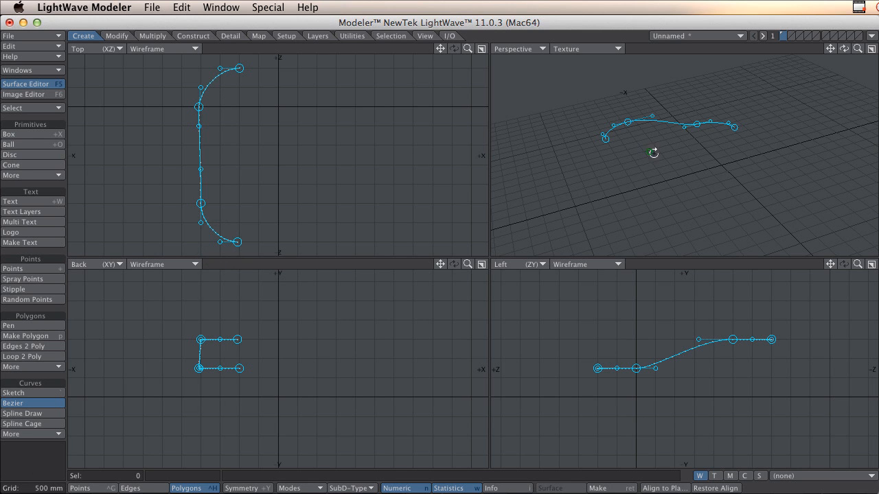
Finish the Bezier curve and remove its polygon, keeping only the points, with point selection active.
{"action": "left_click_drag", "start_coordinate": [649, 151], "coordinate": [641, 177], "text": "alt"}
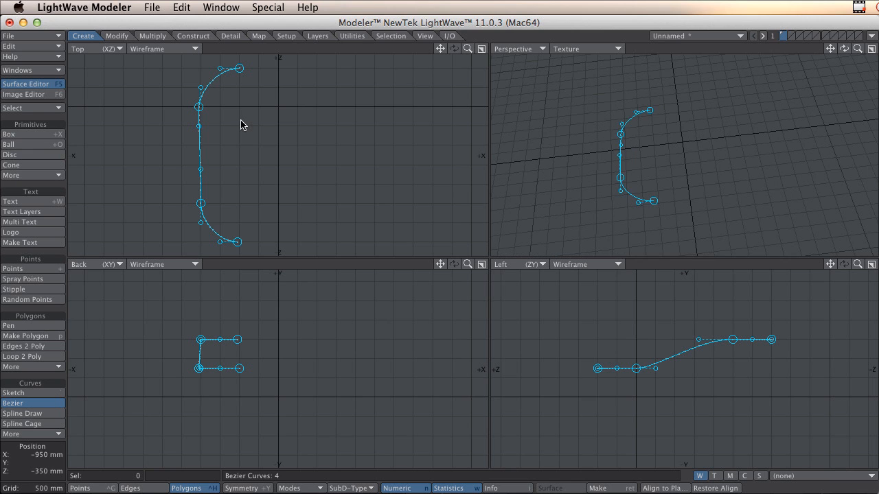
{"action": "key", "text": "Return"}
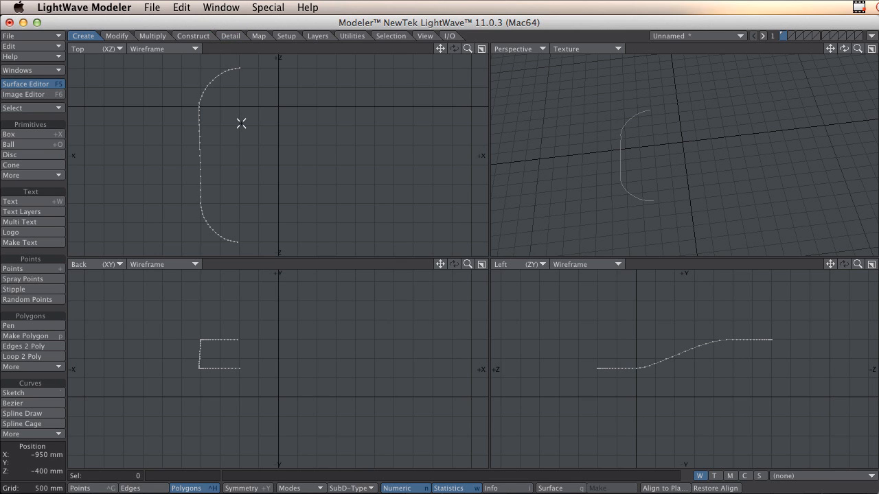
{"action": "key", "text": "k"}
{"action": "key", "text": "ctrl+g"}
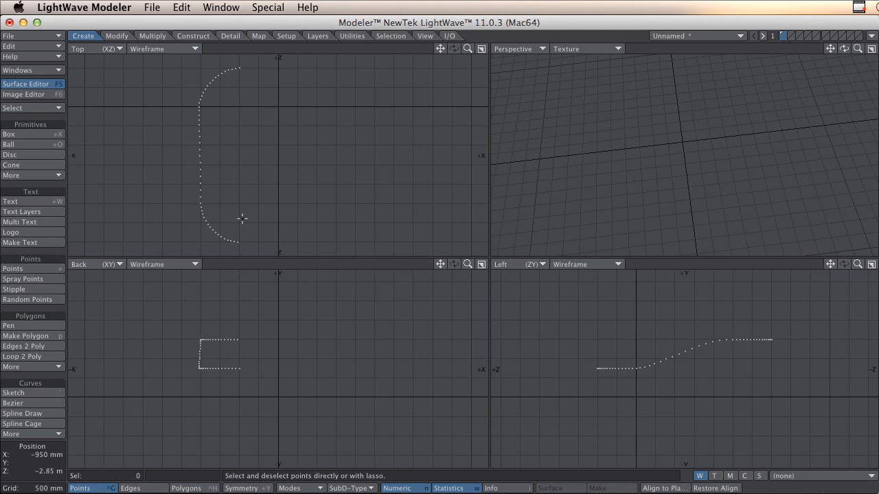
Duplicate the curve's two end points and move the copies 1 m along X toward the centre line.
{"action": "left_click", "coordinate": [237, 241]}
{"action": "left_click", "coordinate": [240, 68]}
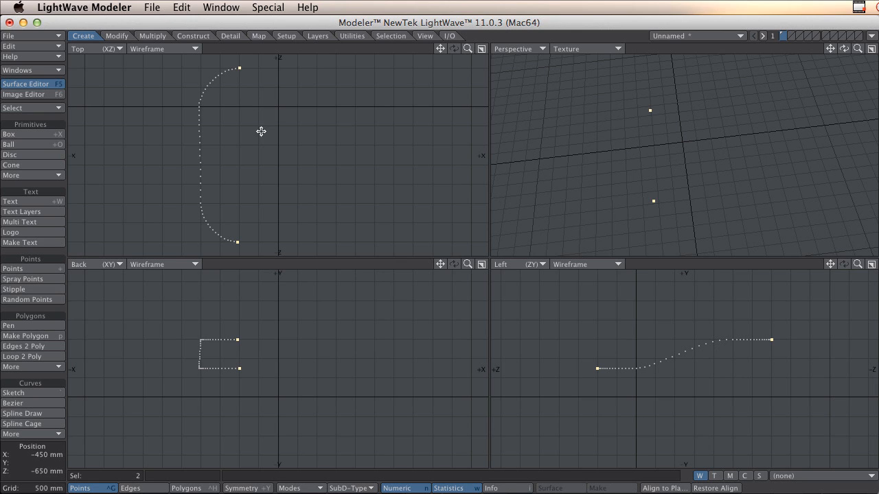
{"action": "key", "text": "t"}
{"action": "left_click_drag", "start_coordinate": [261, 131], "coordinate": [299, 131]}
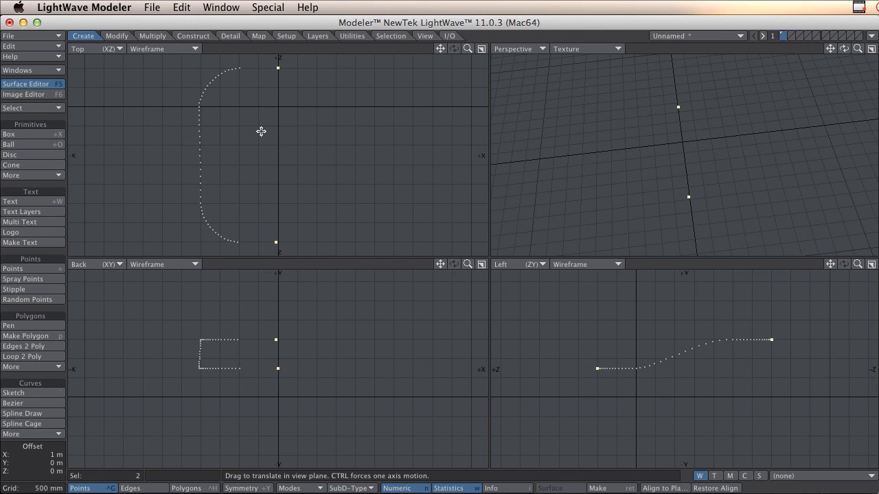
Set the X value of the two moved points to 0 m and deselect them.
{"action": "key", "text": "v"}
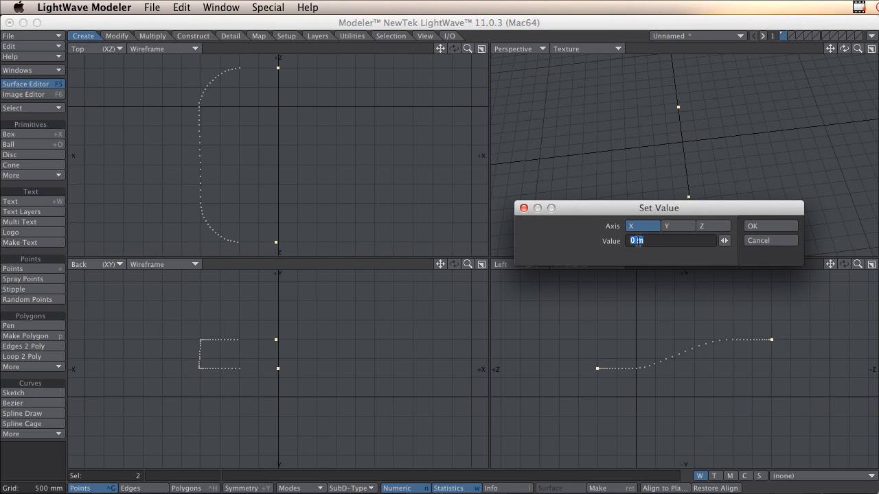
{"action": "left_click", "coordinate": [755, 228]}
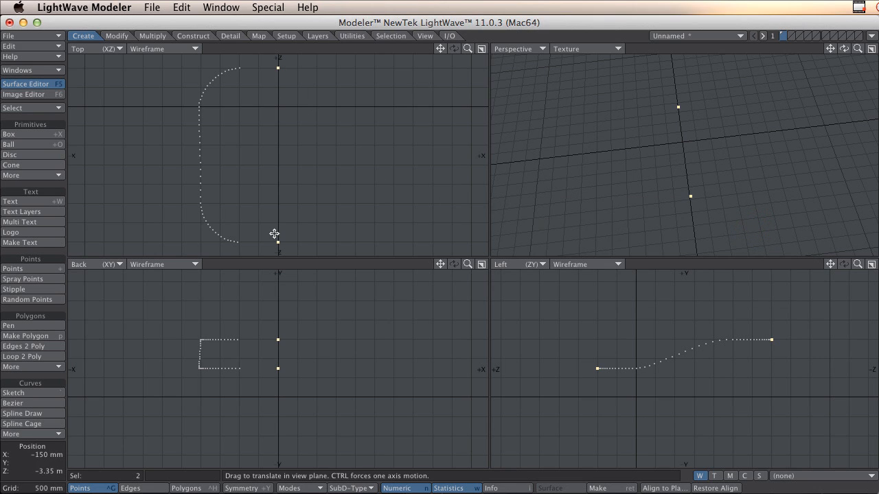
{"action": "left_click", "coordinate": [288, 261]}
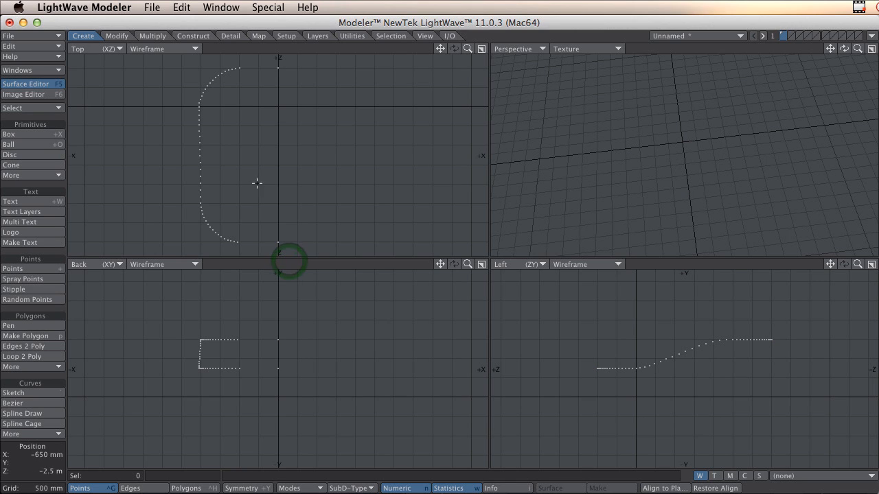
Mirror the half-curve's points across the X = 0 plane, leaving out the two centre-line points, and clear the selection.
{"action": "mouse_move", "coordinate": [255, 78]}
{"action": "right_mouse_down"}
{"action": "mouse_move", "coordinate": [137, 92]}
{"action": "mouse_move", "coordinate": [226, 280]}
{"action": "mouse_move", "coordinate": [252, 200]}
{"action": "right_mouse_up"}
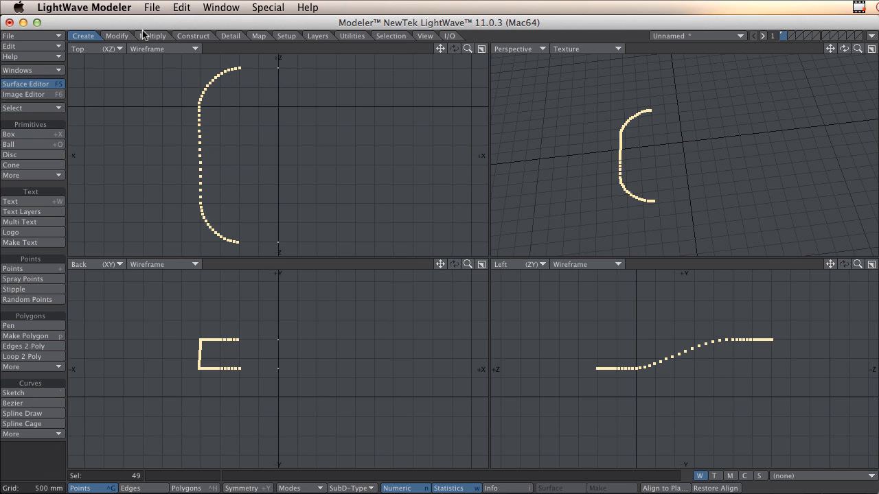
{"action": "left_click", "coordinate": [210, 36]}
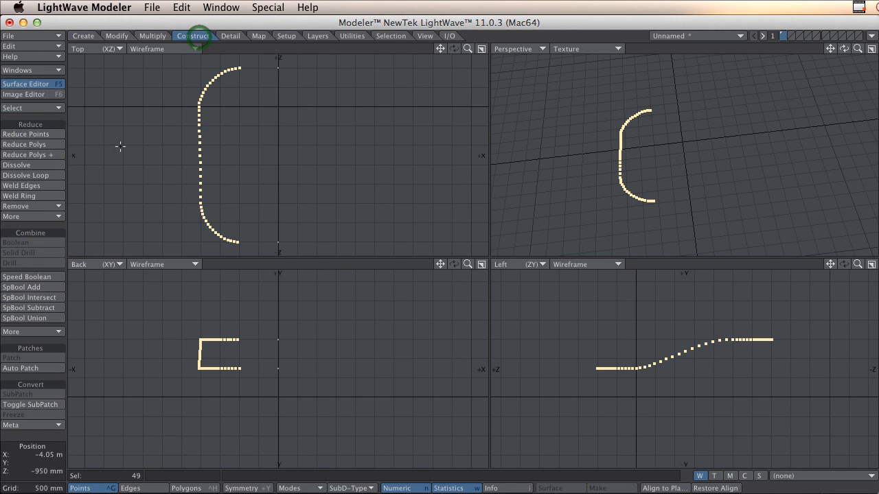
{"action": "left_click", "coordinate": [152, 36]}
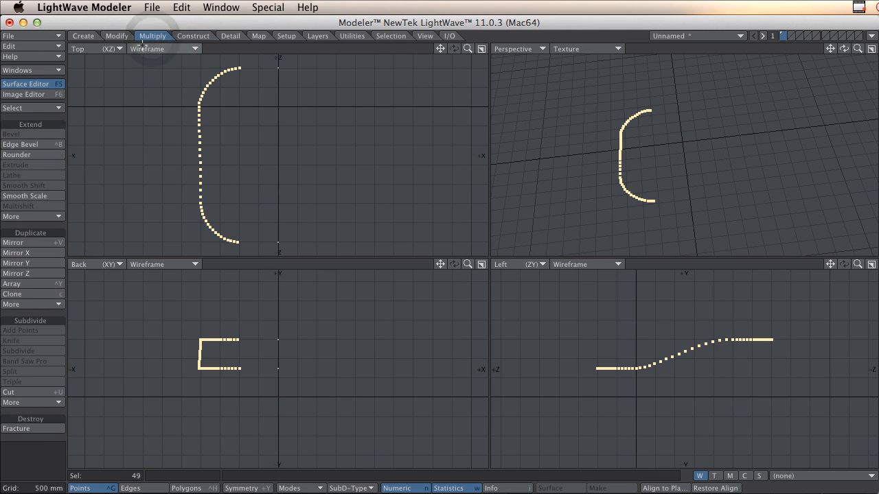
{"action": "left_click", "coordinate": [48, 243]}
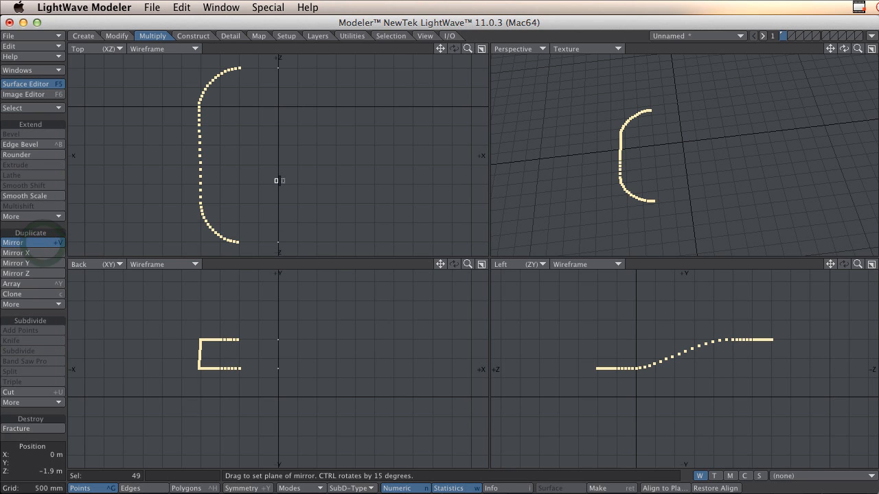
{"action": "left_click_drag", "start_coordinate": [278, 180], "coordinate": [275, 217]}
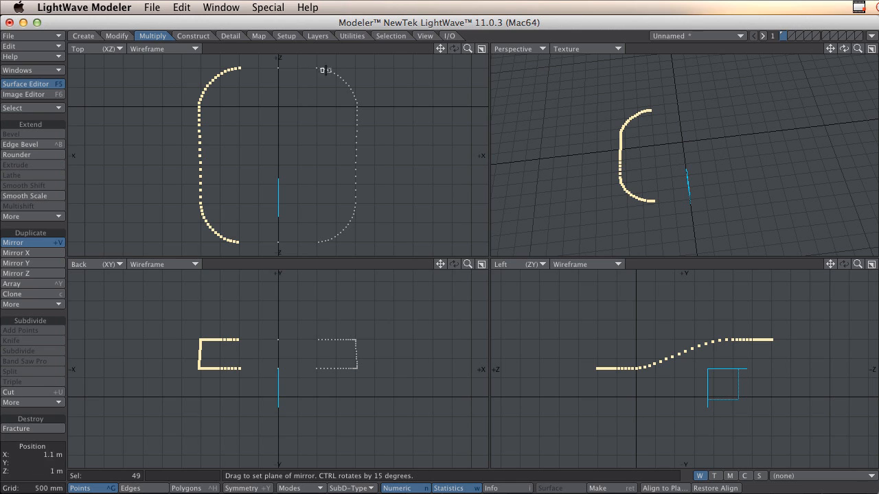
{"action": "key", "text": "space"}
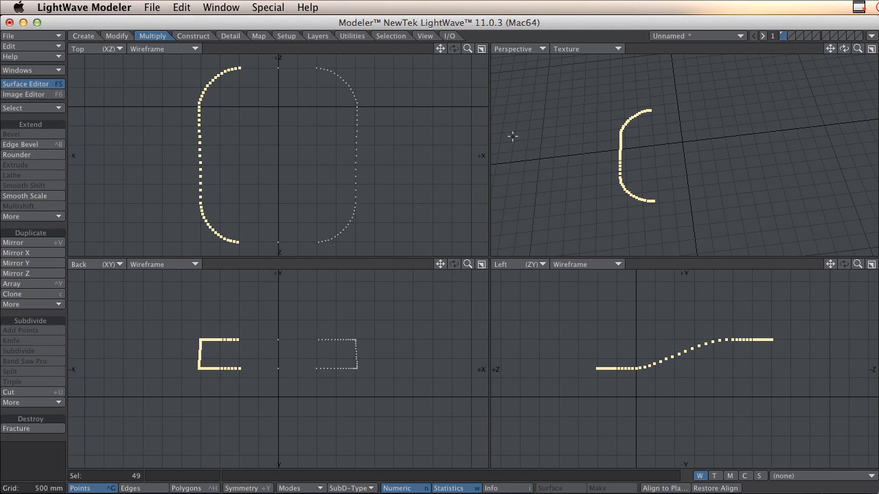
{"action": "left_click", "coordinate": [354, 49]}
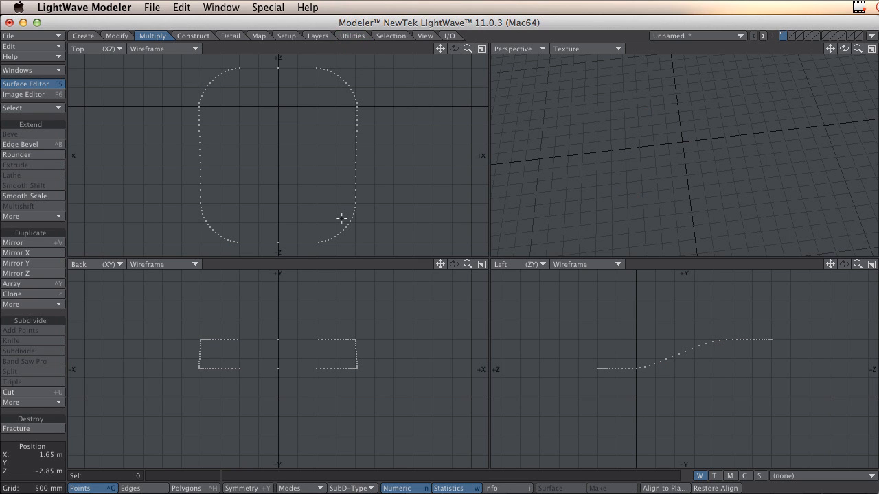
Select all points of the loop in sequence around the track, starting from the centre-line point at the negative Z end.
{"action": "mouse_move", "coordinate": [278, 240]}
{"action": "left_mouse_down"}
{"action": "mouse_move", "coordinate": [326, 241]}
{"action": "mouse_move", "coordinate": [351, 220]}
{"action": "mouse_move", "coordinate": [354, 203]}
{"action": "left_mouse_up"}
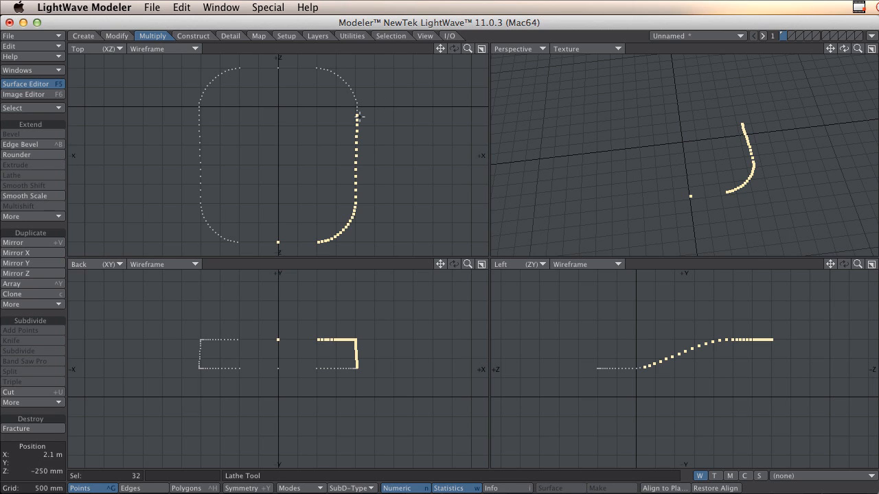
{"action": "mouse_move", "coordinate": [355, 115]}
{"action": "left_mouse_down"}
{"action": "mouse_move", "coordinate": [346, 84]}
{"action": "mouse_move", "coordinate": [332, 72]}
{"action": "left_mouse_up"}
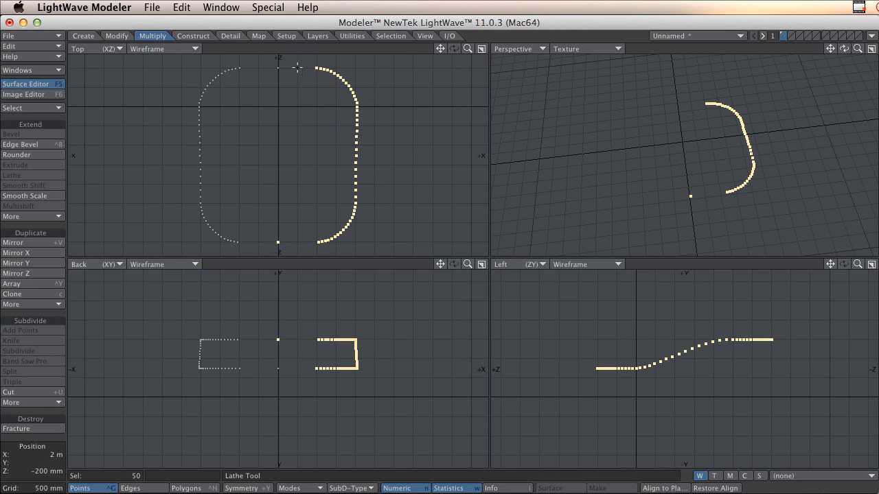
{"action": "left_click_drag", "start_coordinate": [244, 68], "coordinate": [228, 71]}
{"action": "left_click_drag", "start_coordinate": [199, 105], "coordinate": [198, 136]}
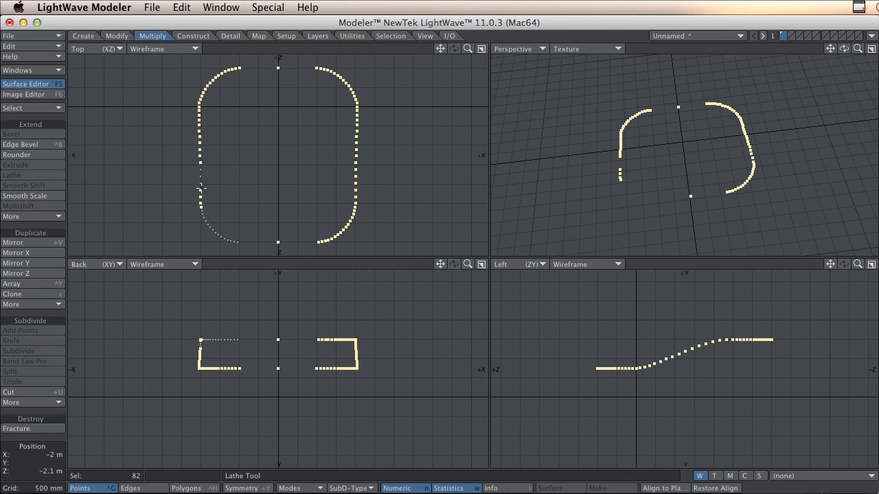
{"action": "left_click_drag", "start_coordinate": [201, 196], "coordinate": [201, 206]}
{"action": "mouse_move", "coordinate": [199, 171]}
{"action": "left_mouse_down"}
{"action": "mouse_move", "coordinate": [201, 215]}
{"action": "mouse_move", "coordinate": [217, 233]}
{"action": "left_mouse_up"}
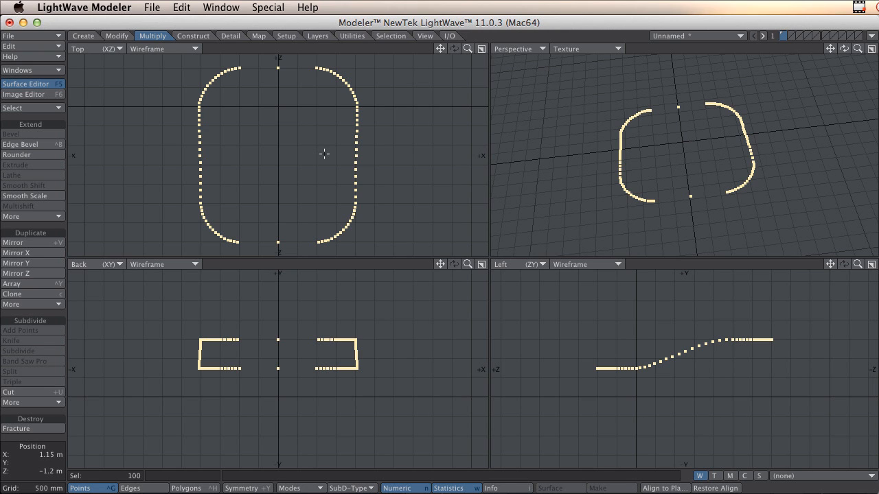
Make a closed curve from the ordered points and check its sloping shape in the perspective view.
{"action": "left_click", "coordinate": [87, 35]}
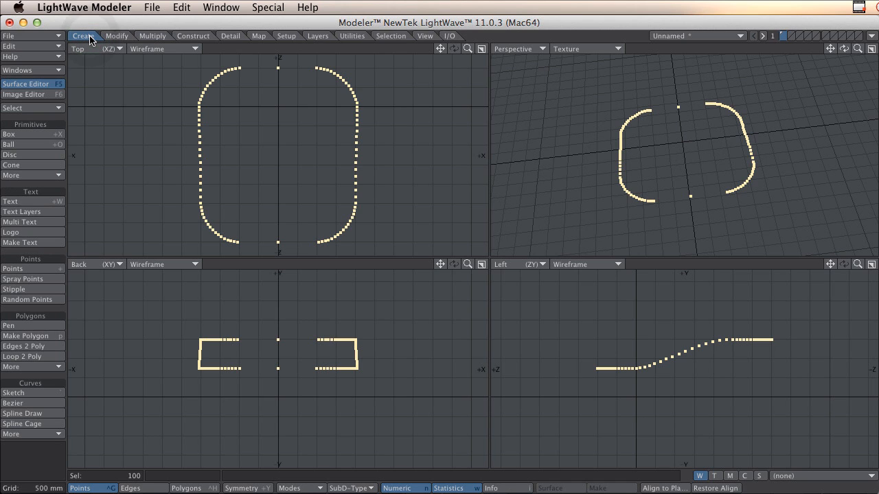
{"action": "left_click", "coordinate": [32, 434]}
{"action": "mouse_move", "coordinate": [46, 444]}
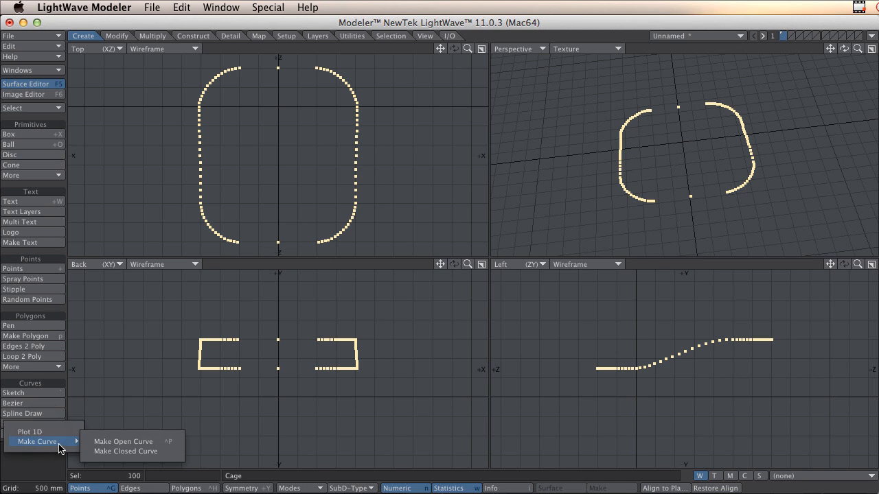
{"action": "left_click", "coordinate": [137, 452]}
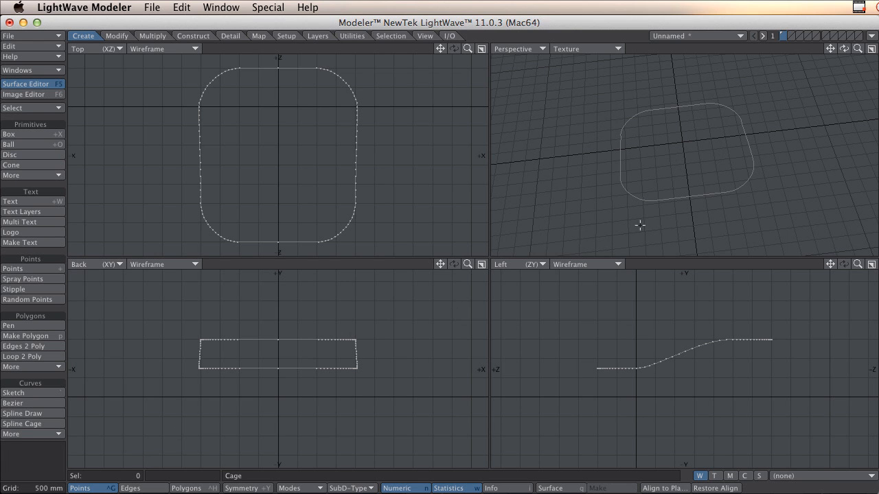
{"action": "left_click_drag", "start_coordinate": [666, 186], "coordinate": [677, 202], "text": "alt"}
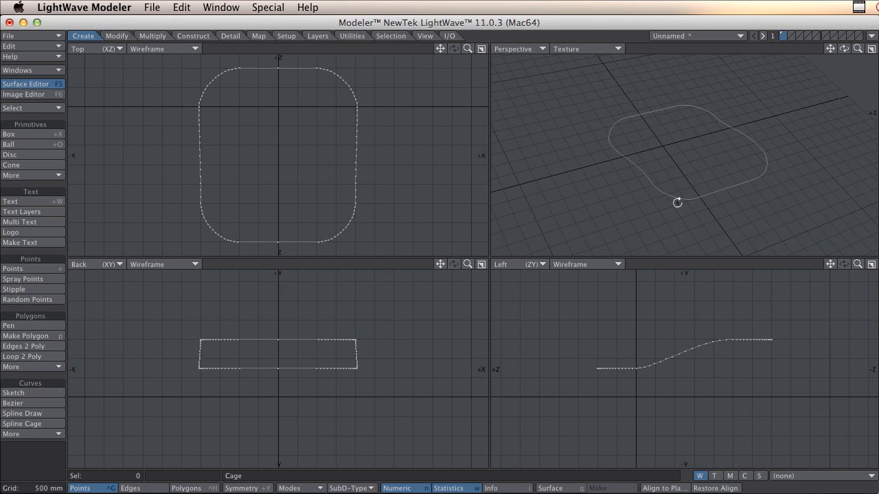
On layer 2, with the curve in the background, create a flat five-segment box about 200 by 100 mm centred on the curve's negative Z end.
{"action": "left_click", "coordinate": [790, 36]}
{"action": "left_click", "coordinate": [784, 35]}
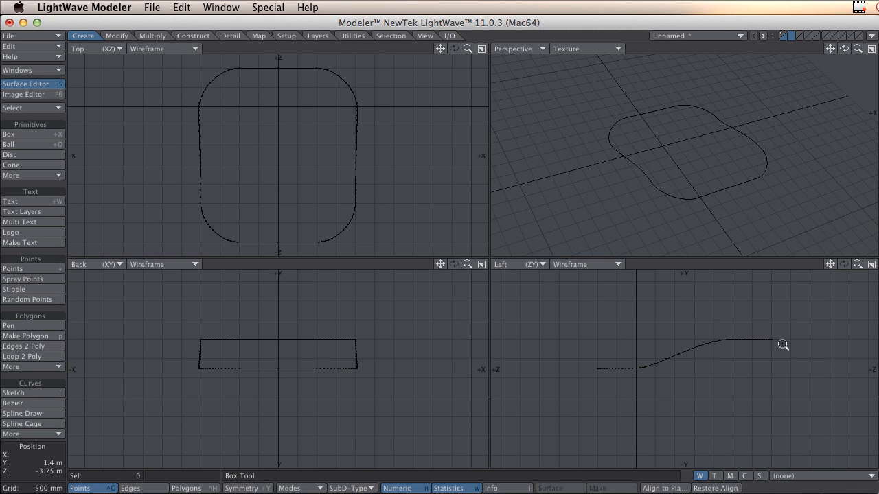
{"action": "left_click_drag", "start_coordinate": [778, 343], "coordinate": [866, 335], "text": "ctrl+alt"}
{"action": "left_click_drag", "start_coordinate": [761, 333], "coordinate": [875, 303], "text": "ctrl+alt"}
{"action": "left_click_drag", "start_coordinate": [755, 315], "coordinate": [730, 353], "text": "alt+shift"}
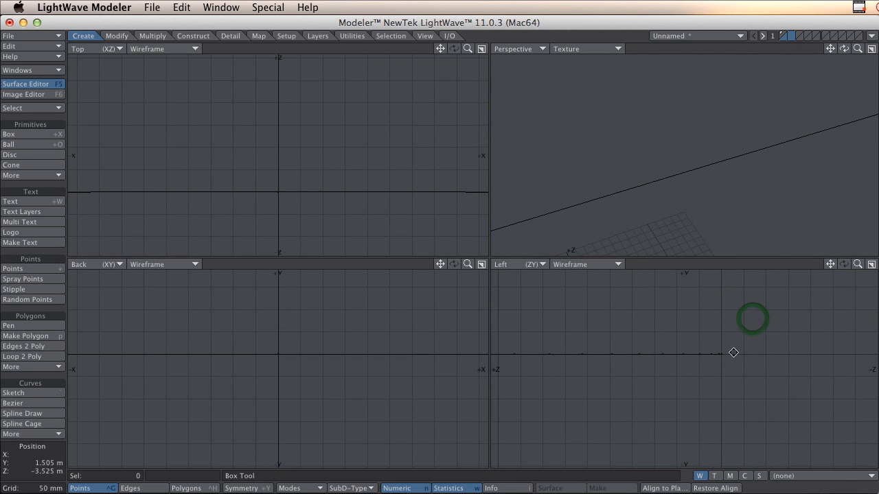
{"action": "left_click", "coordinate": [20, 134]}
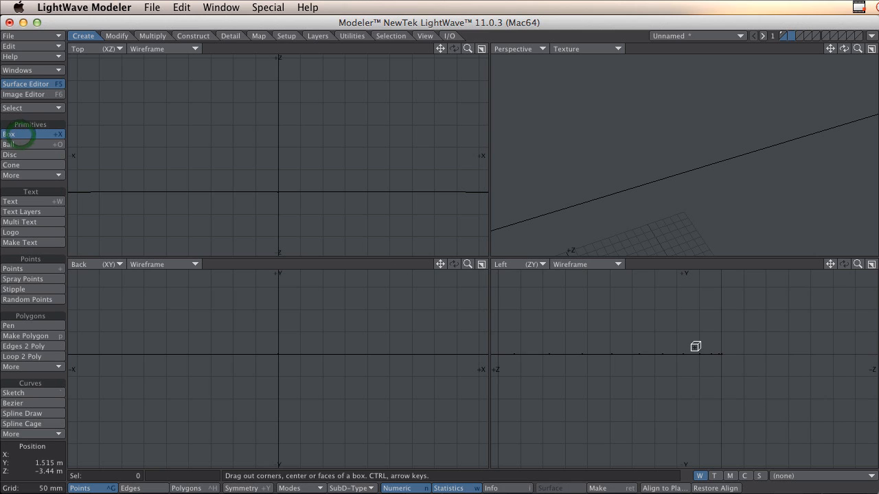
{"action": "left_click_drag", "start_coordinate": [693, 341], "coordinate": [677, 330]}
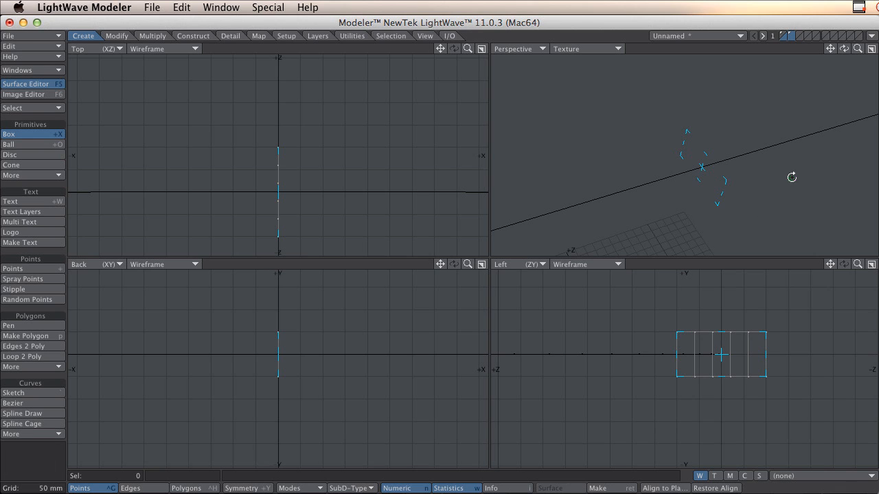
{"action": "left_click_drag", "start_coordinate": [790, 176], "coordinate": [709, 188], "text": "alt"}
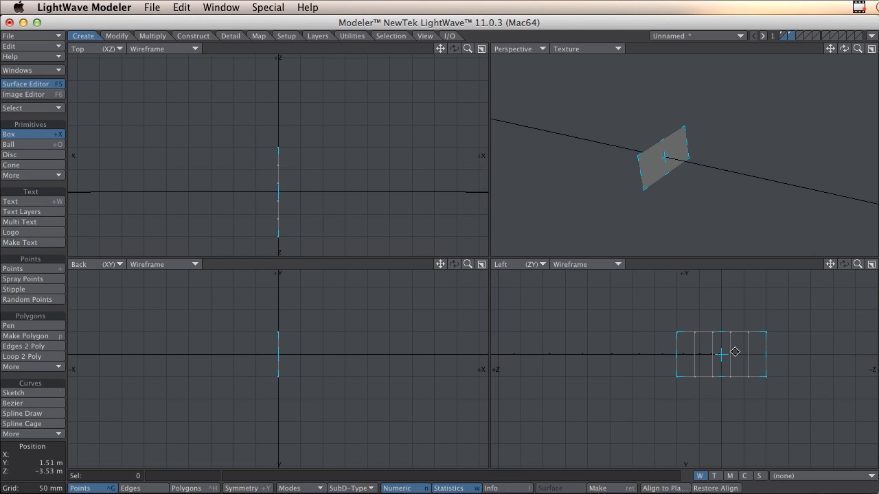
{"action": "key", "text": "space"}
Lower the two middle upper points of the box profile to form a recessed road surface.
{"action": "left_click_drag", "start_coordinate": [713, 332], "coordinate": [721, 350]}
{"action": "key", "text": "t"}
{"action": "key", "text": "space"}
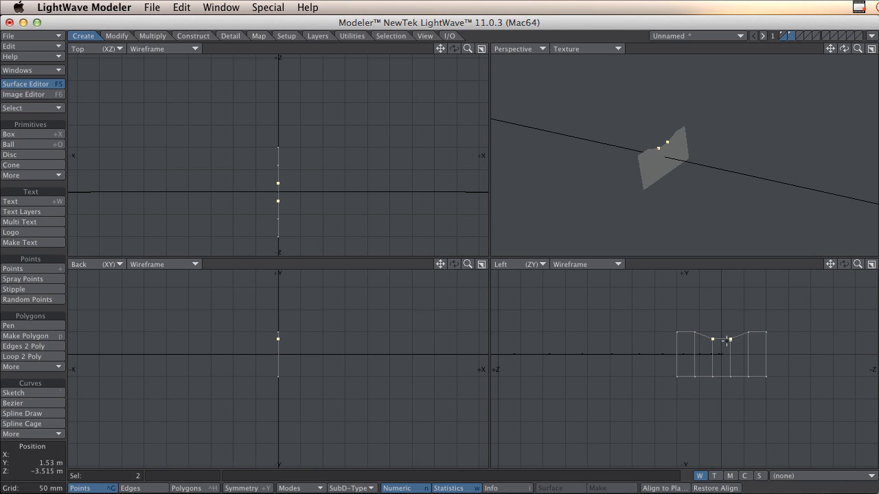
Widen the profile's central segment to about 100 mm by moving its two vertical point pairs outward, then clear the selection.
{"action": "left_click", "coordinate": [730, 378]}
{"action": "key", "text": "t"}
{"action": "left_click_drag", "start_coordinate": [733, 388], "coordinate": [746, 388]}
{"action": "key", "text": "space"}
{"action": "left_click_drag", "start_coordinate": [744, 341], "coordinate": [742, 384]}
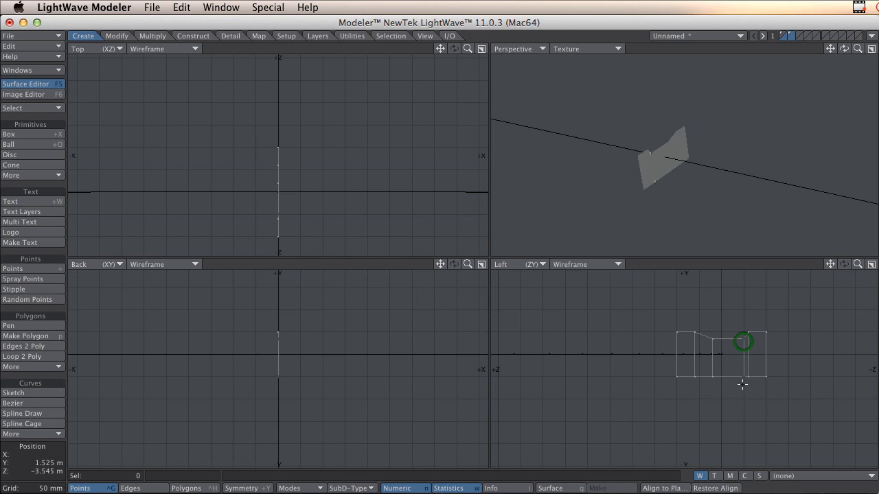
{"action": "left_click_drag", "start_coordinate": [720, 352], "coordinate": [718, 386]}
{"action": "key", "text": "t"}
{"action": "key", "text": "space"}
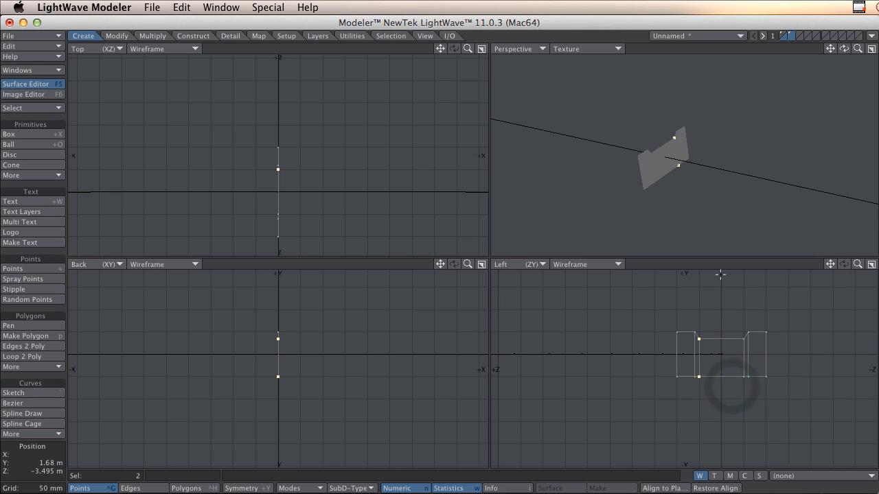
{"action": "left_click", "coordinate": [720, 266]}
Lower the profile's six upper points about 30 mm so the road surface sits at the curve's height, then deselect them.
{"action": "mouse_move", "coordinate": [657, 350]}
{"action": "right_mouse_down"}
{"action": "mouse_move", "coordinate": [788, 322]}
{"action": "mouse_move", "coordinate": [785, 361]}
{"action": "right_mouse_up"}
{"action": "key", "text": "t"}
{"action": "left_click_drag", "start_coordinate": [789, 343], "coordinate": [789, 359]}
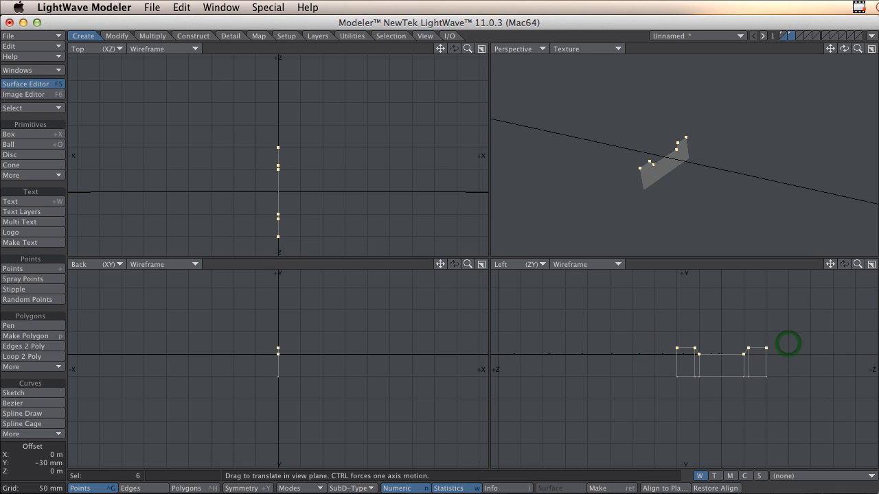
{"action": "key", "text": "space"}
{"action": "left_click", "coordinate": [754, 264]}
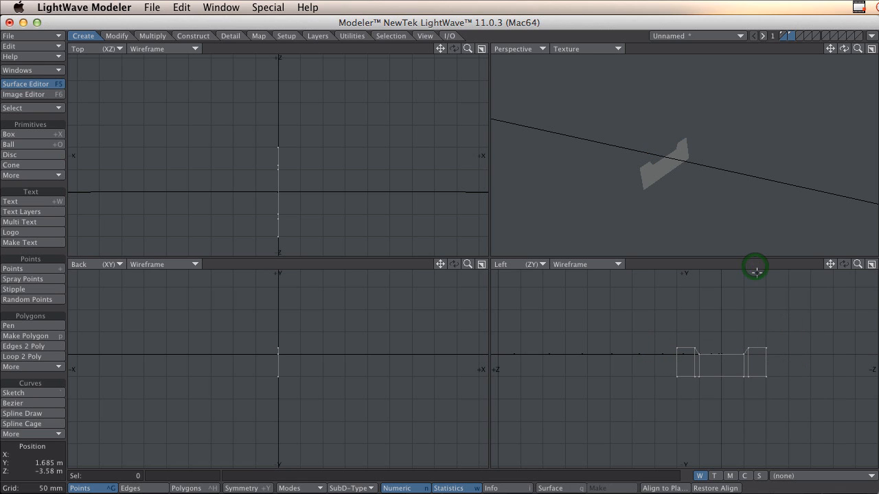
Assign the surface Asfalt to the profile's central polygon.
{"action": "mouse_move", "coordinate": [681, 186]}
{"action": "left_mouse_down", "text": "alt"}
{"action": "mouse_move", "coordinate": [634, 186]}
{"action": "mouse_move", "coordinate": [719, 183]}
{"action": "mouse_move", "coordinate": [631, 182]}
{"action": "left_mouse_up", "text": "alt"}
{"action": "key", "text": "space"}
{"action": "key", "text": "space"}
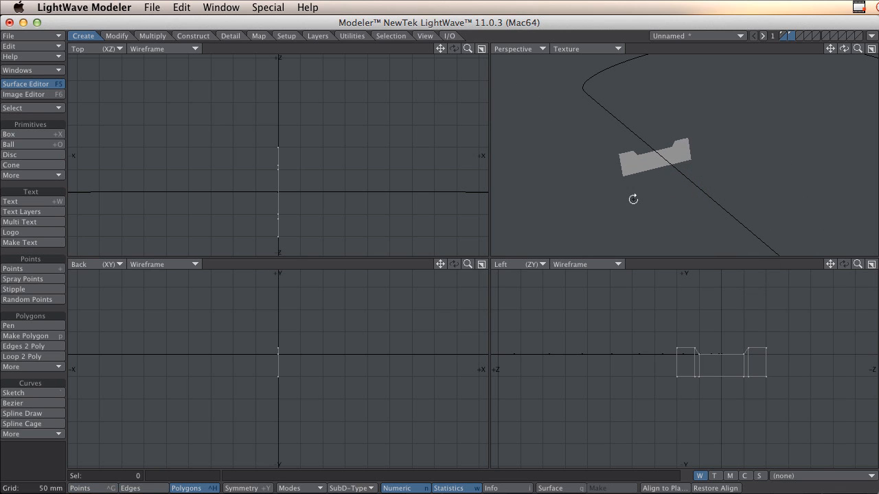
{"action": "left_click", "coordinate": [655, 162]}
{"action": "key", "text": "q"}
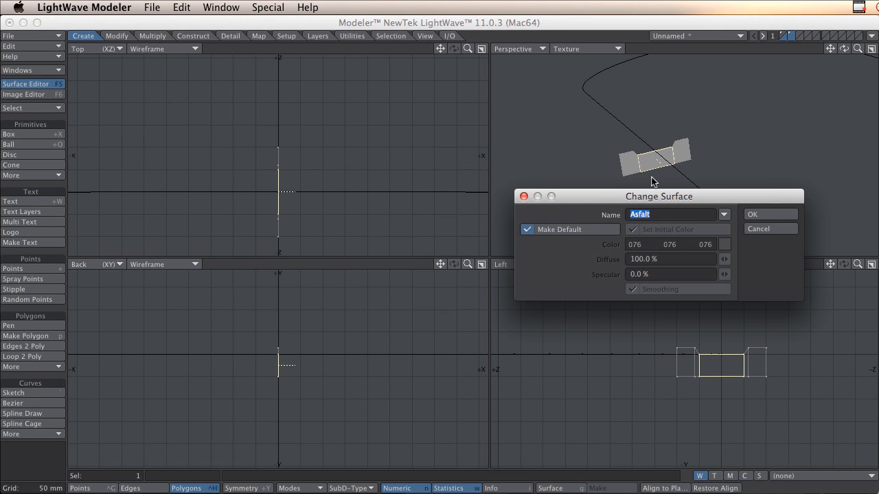
{"action": "left_click", "coordinate": [751, 215]}
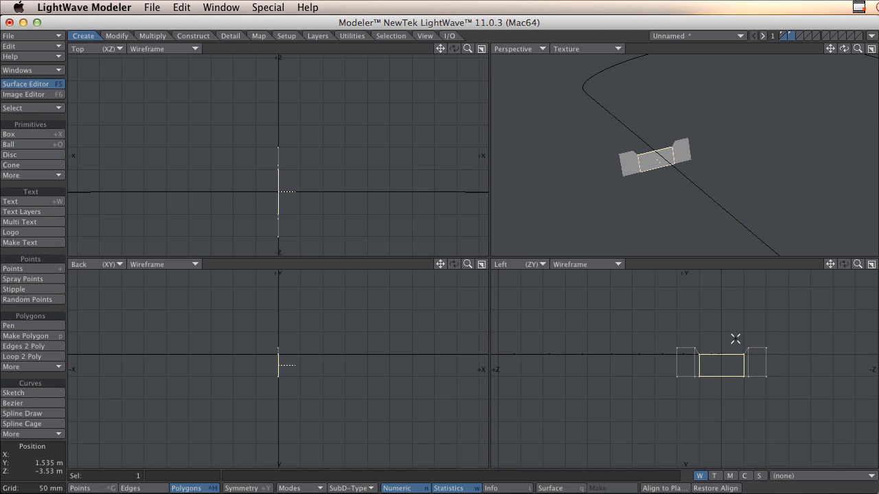
Assign the four outer polygons of the profile a new surface named RoadEdges with the grey colour 168, 168, 168.
{"action": "left_click", "coordinate": [726, 359]}
{"action": "left_click", "coordinate": [745, 353]}
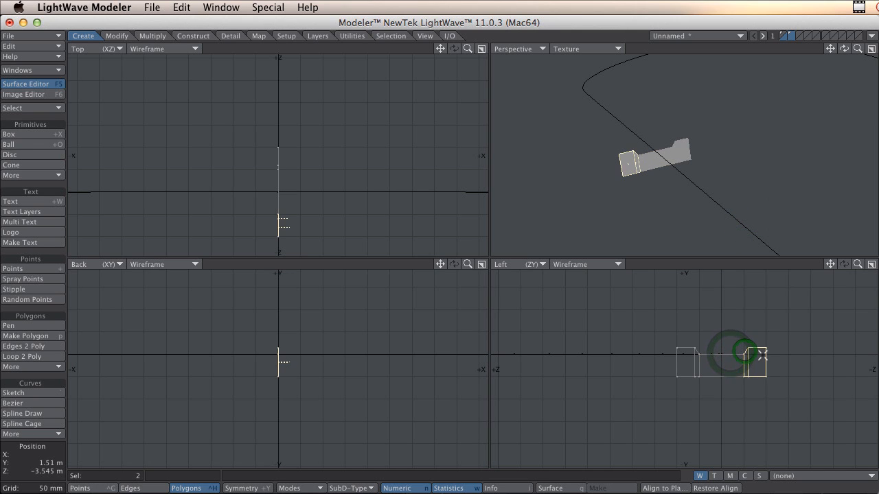
{"action": "left_click", "coordinate": [705, 344]}
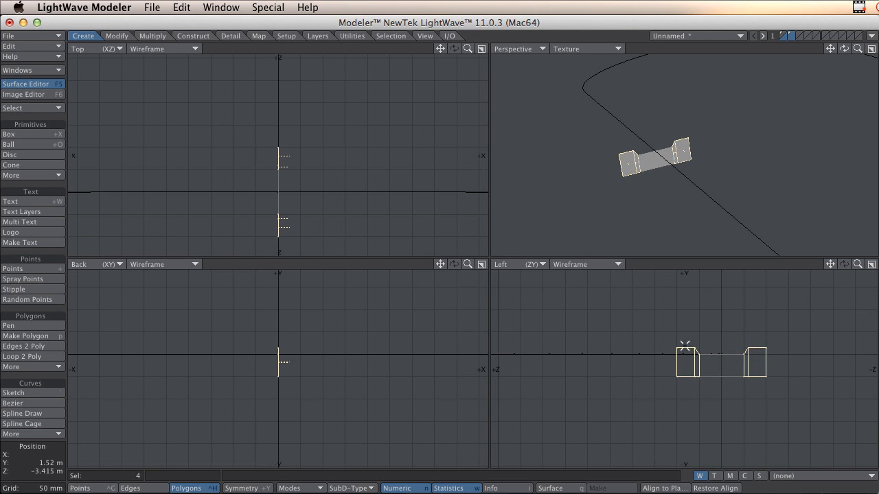
{"action": "key", "text": "q"}
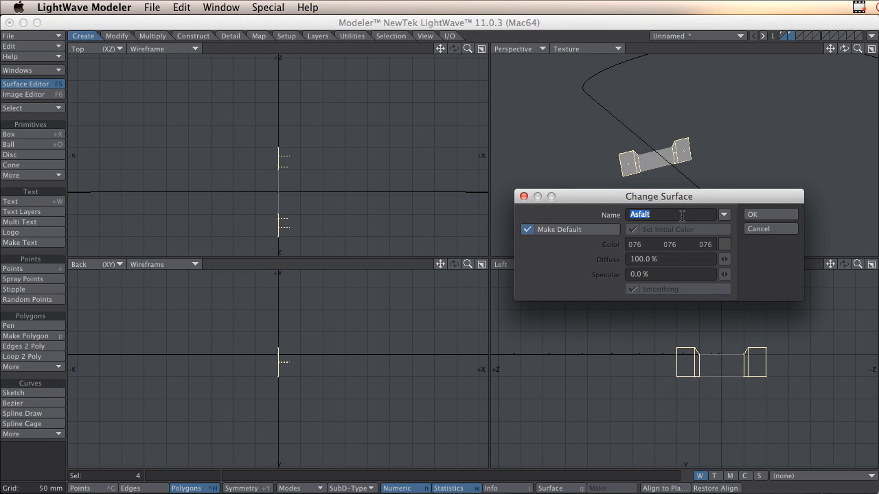
{"action": "type", "text": "E"}
{"action": "type", "text": "R"}
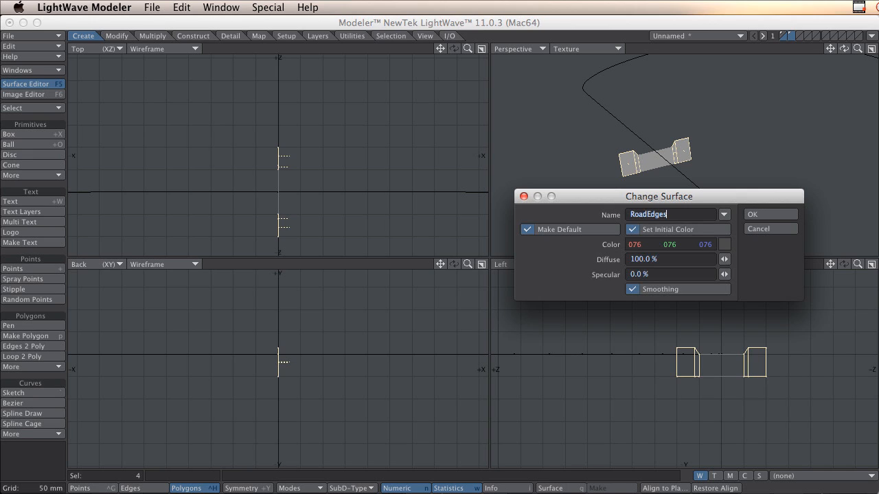
{"action": "left_click", "coordinate": [725, 245]}
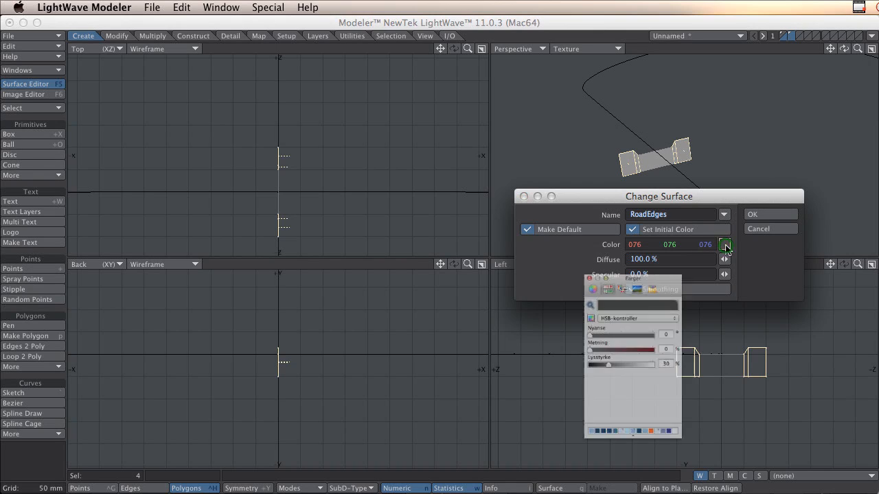
{"action": "left_click_drag", "start_coordinate": [598, 370], "coordinate": [629, 369]}
{"action": "left_click", "coordinate": [567, 239]}
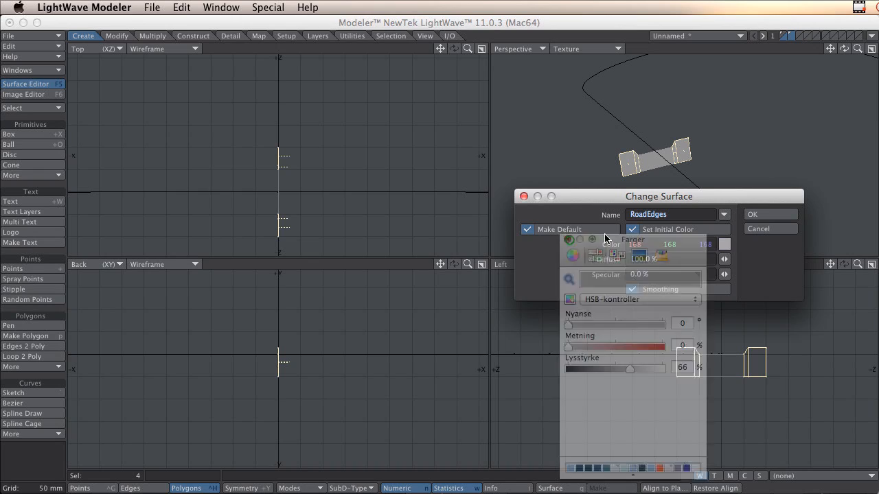
{"action": "left_click", "coordinate": [759, 215]}
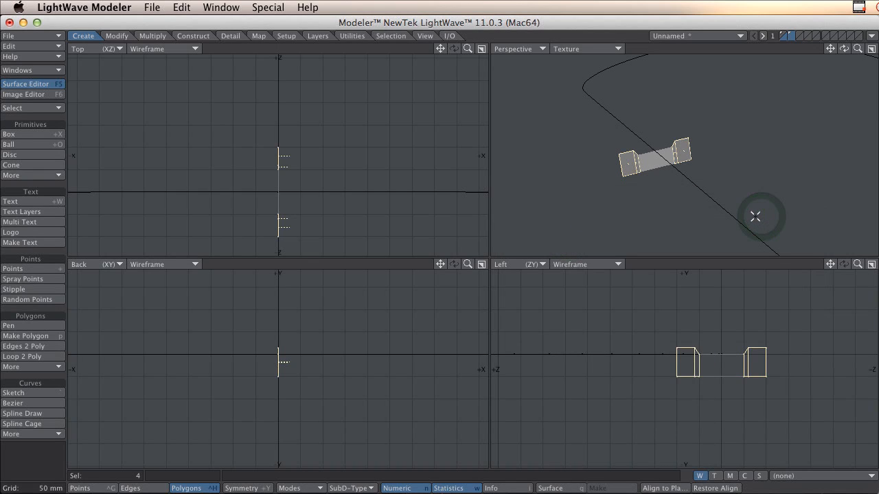
Deselect the profile's polygons and darken the Asfalt surface's colour to a neutral grey at 19% brightness.
{"action": "left_click", "coordinate": [659, 52]}
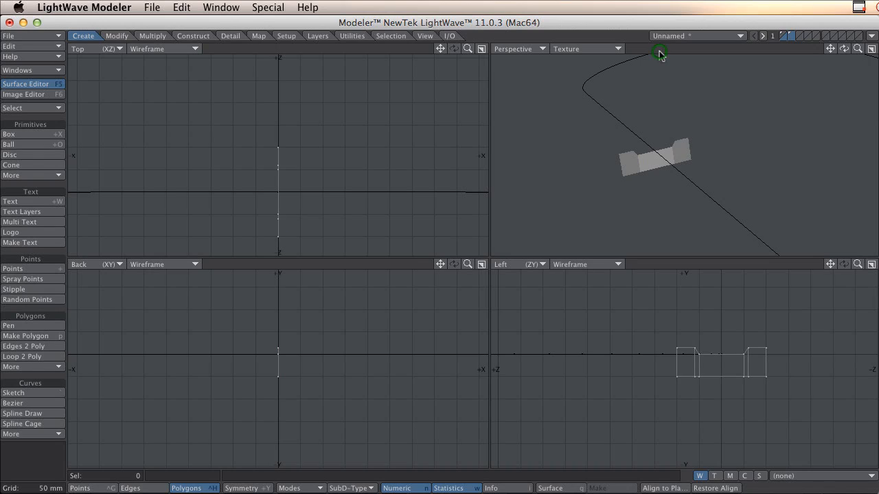
{"action": "left_click", "coordinate": [37, 85]}
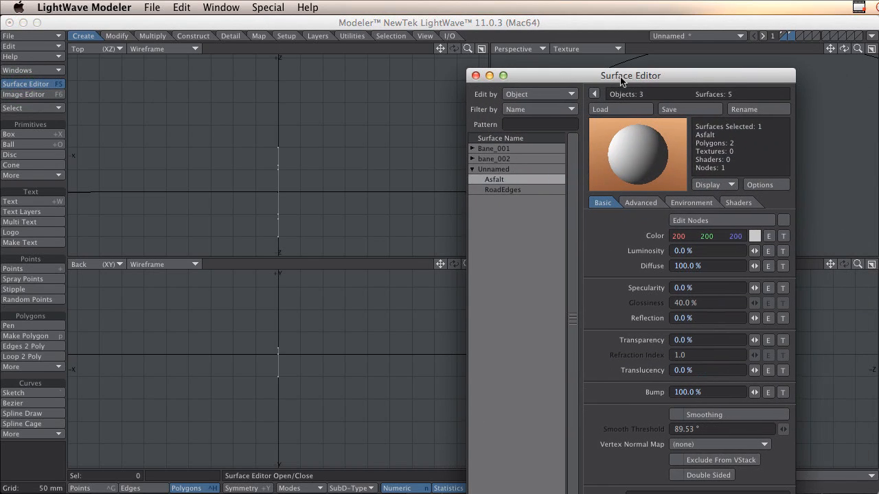
{"action": "left_click", "coordinate": [498, 181]}
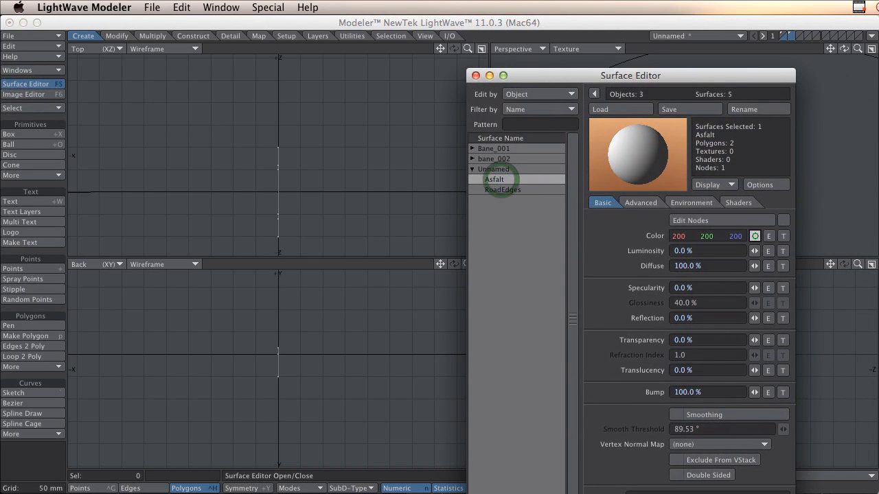
{"action": "left_click", "coordinate": [755, 235]}
{"action": "left_click_drag", "start_coordinate": [657, 291], "coordinate": [612, 291]}
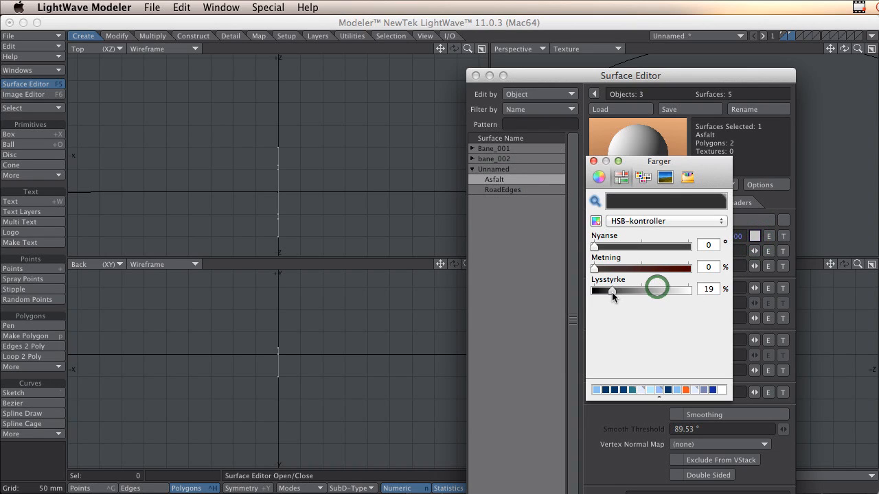
{"action": "left_click", "coordinate": [593, 162]}
{"action": "left_click", "coordinate": [476, 75]}
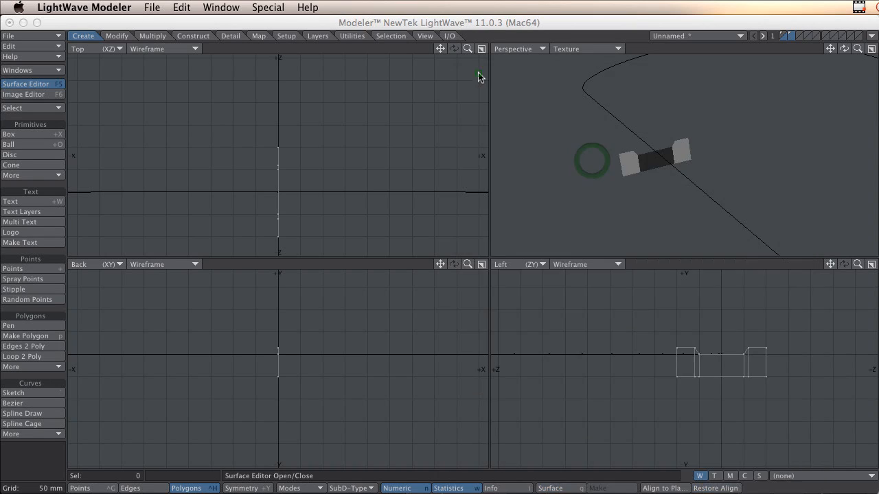
Rail Extrude the road cross-section along the background curve with Automatic segments and Oriented enabled.
{"action": "left_click_drag", "start_coordinate": [658, 163], "coordinate": [604, 145], "text": "alt"}
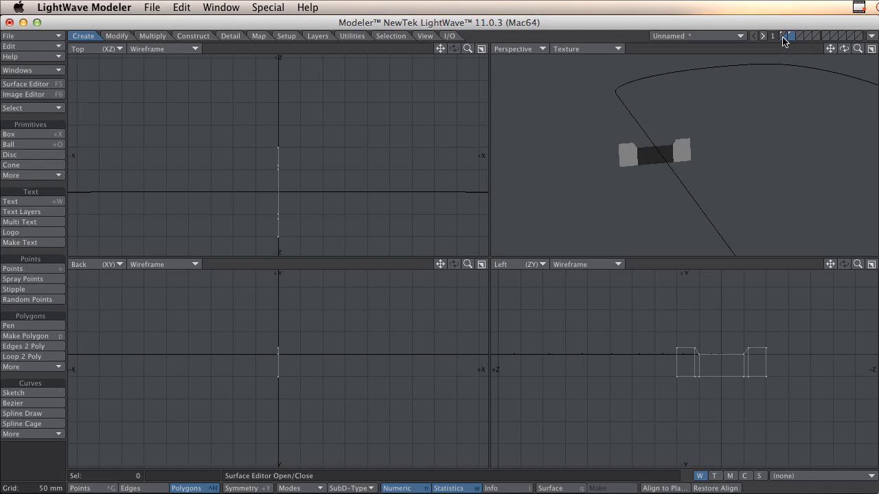
{"action": "left_click", "coordinate": [147, 37]}
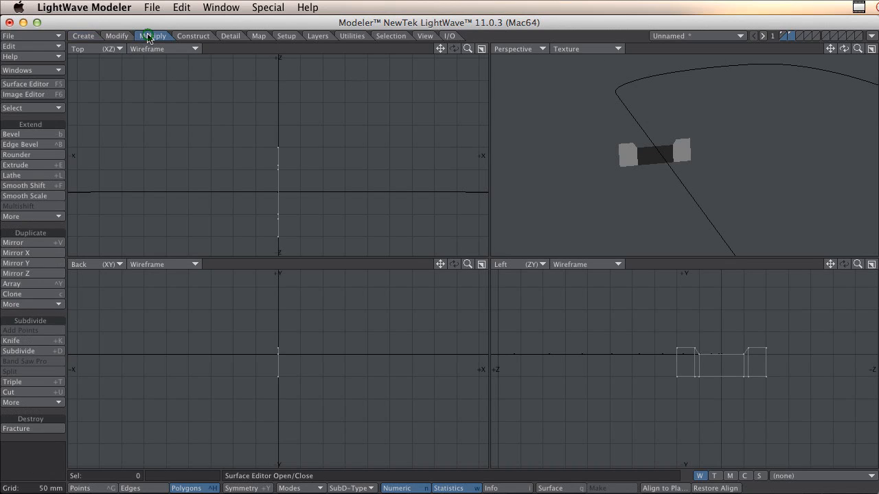
{"action": "left_click", "coordinate": [39, 217]}
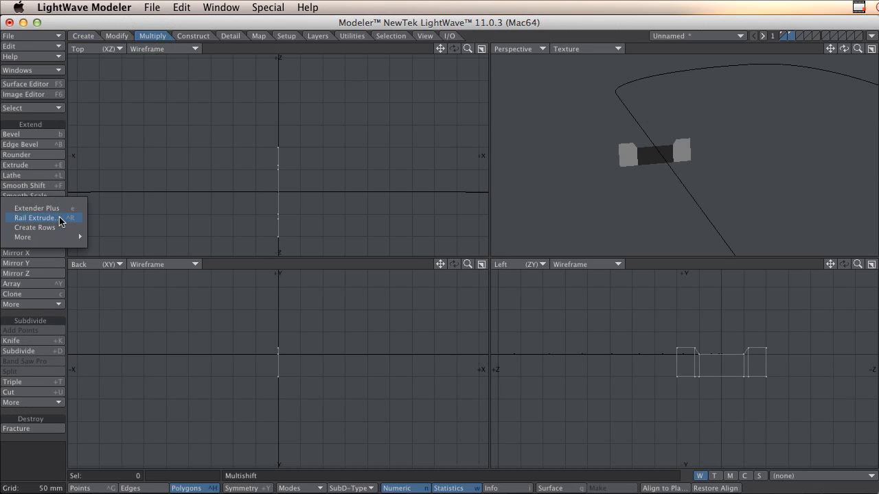
{"action": "left_click", "coordinate": [113, 173]}
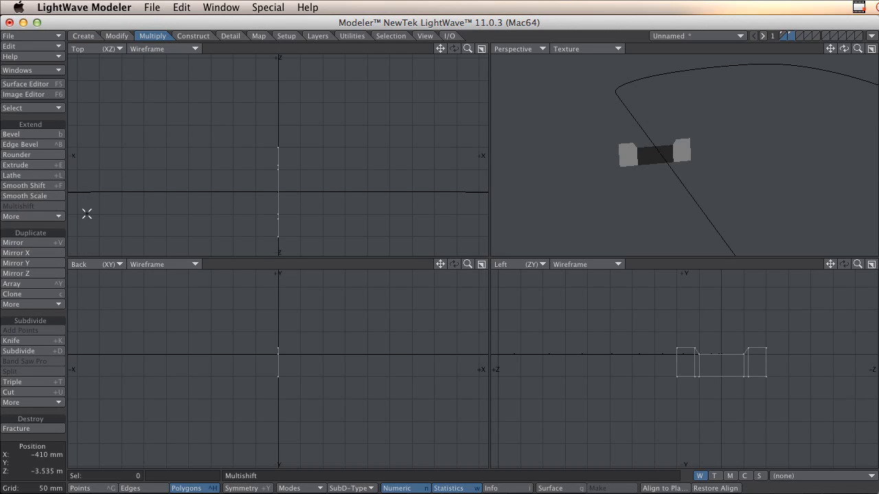
{"action": "left_click", "coordinate": [41, 217]}
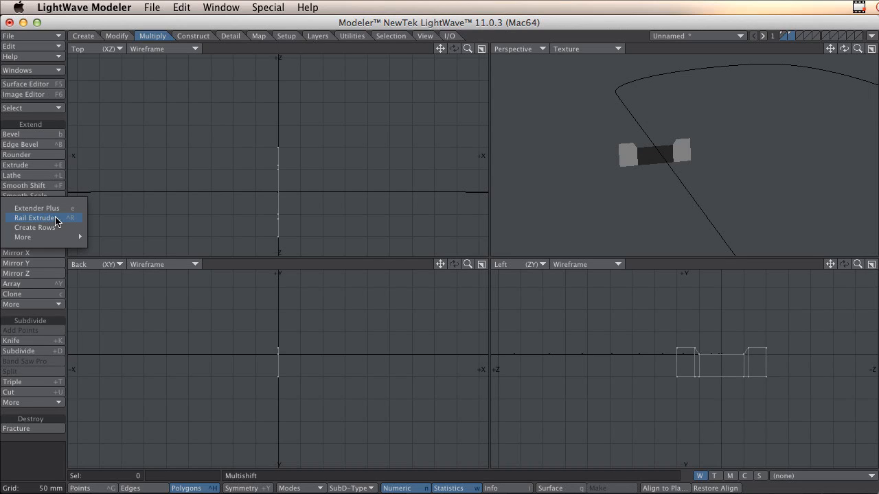
{"action": "left_click", "coordinate": [55, 219]}
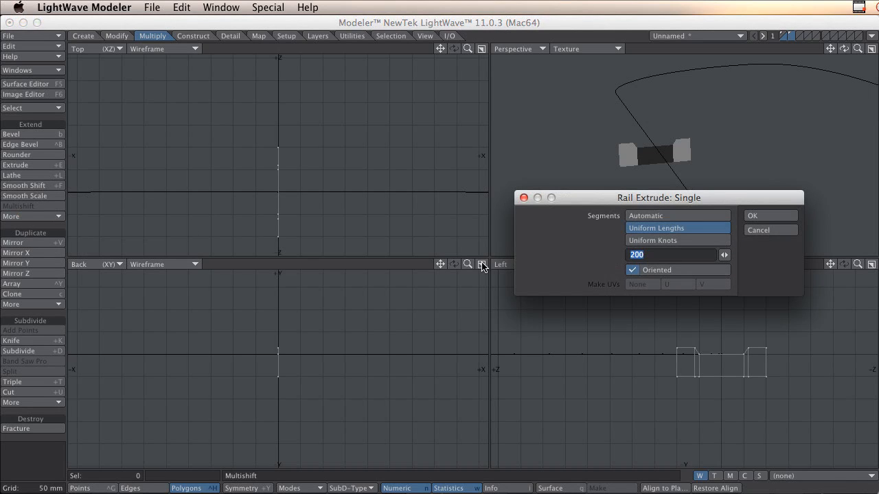
{"action": "left_click", "coordinate": [653, 217]}
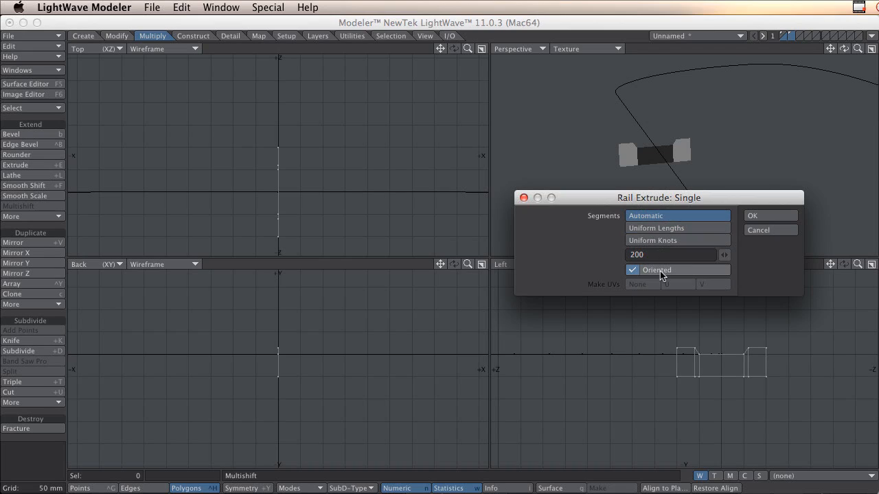
{"action": "left_click", "coordinate": [770, 217]}
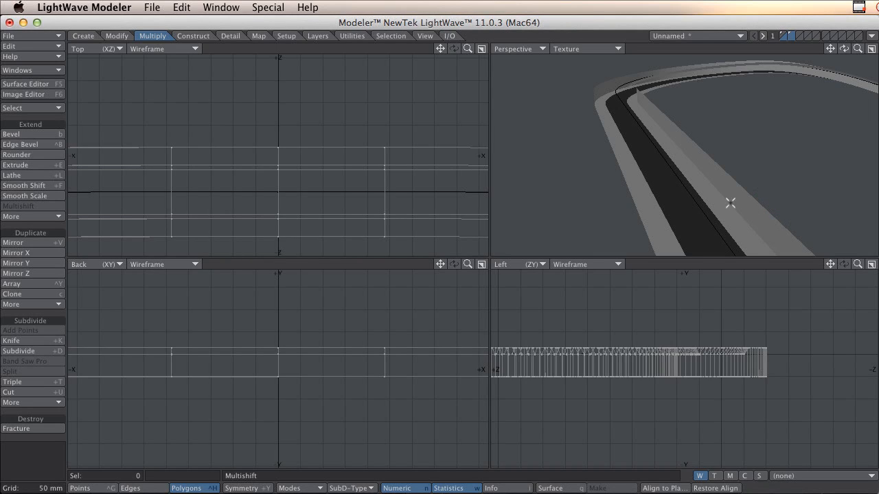
Flip the extruded track's polygons so that their surfaces face outward, and check the whole circuit.
{"action": "left_click_drag", "start_coordinate": [713, 190], "coordinate": [658, 179], "text": "alt"}
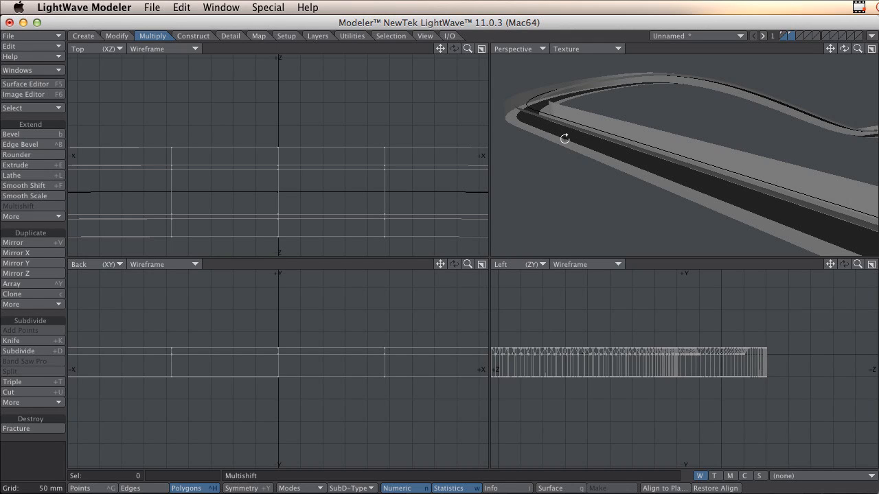
{"action": "key", "text": "f"}
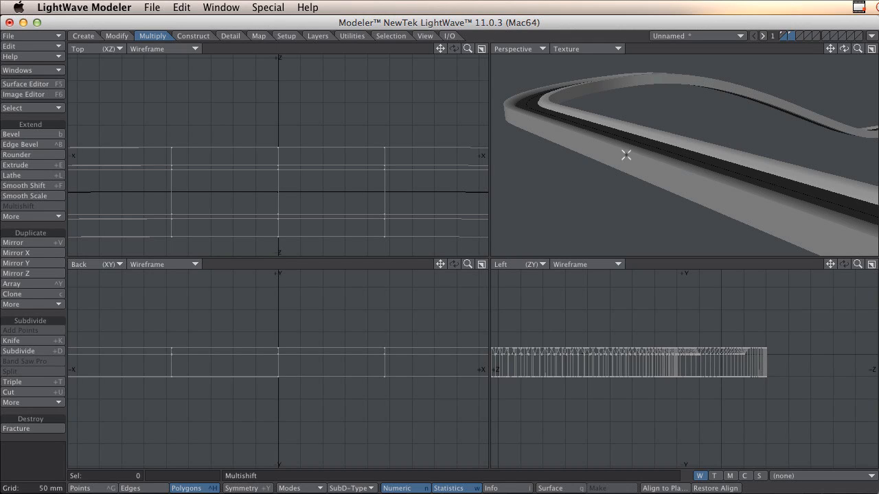
{"action": "left_click_drag", "start_coordinate": [691, 169], "coordinate": [632, 177], "text": "ctrl+alt"}
{"action": "left_click_drag", "start_coordinate": [665, 197], "coordinate": [611, 182], "text": "alt"}
{"action": "left_click_drag", "start_coordinate": [601, 189], "coordinate": [560, 213], "text": "ctrl+alt"}
{"action": "left_click_drag", "start_coordinate": [616, 209], "coordinate": [635, 224], "text": "alt+shift"}
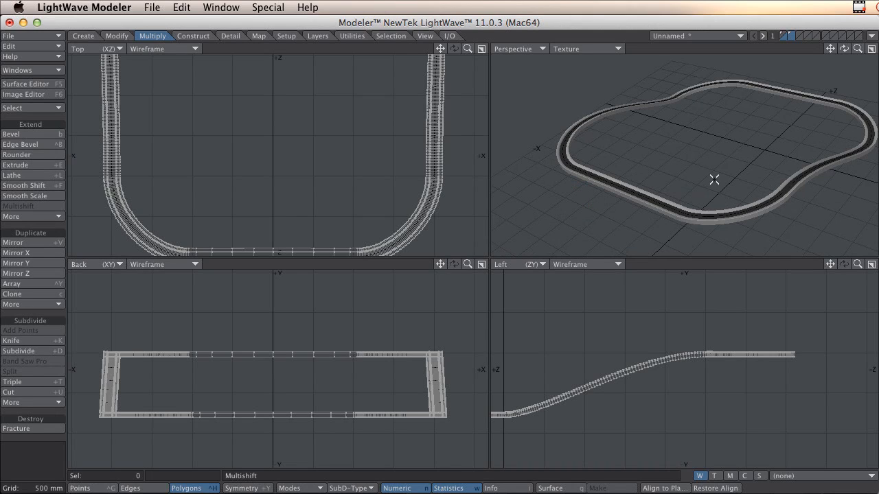
Copy the curve's point at the middle of its upper-level straight (X = 0) from the first layer into the empty third layer.
{"action": "left_click", "coordinate": [783, 36]}
{"action": "left_click_drag", "start_coordinate": [379, 209], "coordinate": [391, 149], "text": "alt"}
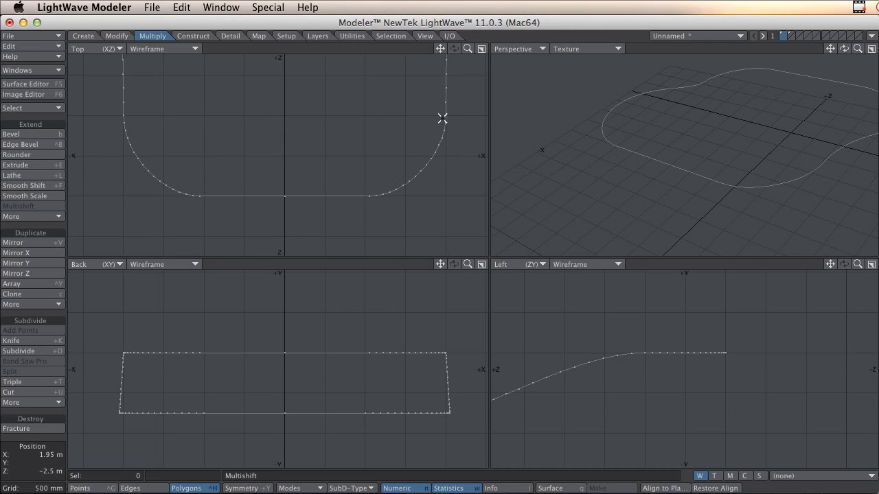
{"action": "left_click_drag", "start_coordinate": [414, 170], "coordinate": [351, 193], "text": "ctrl+alt"}
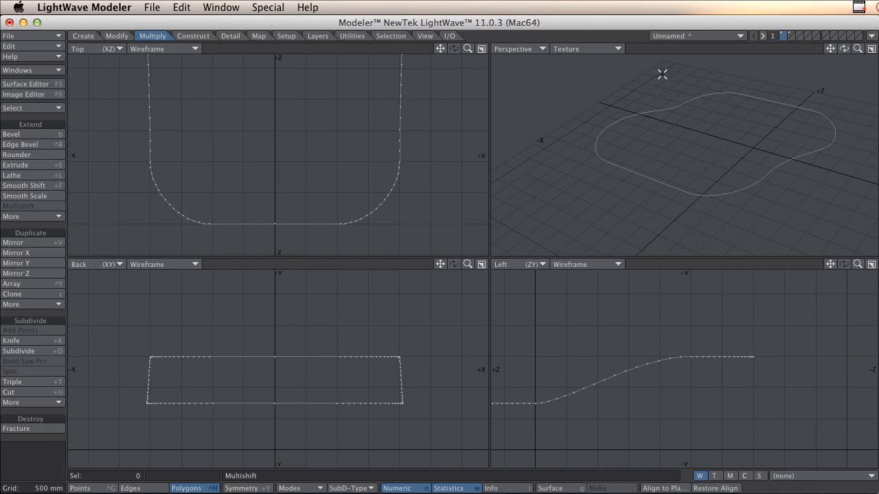
{"action": "key", "text": "ctrl+g"}
{"action": "mouse_move", "coordinate": [267, 199]}
{"action": "right_mouse_down"}
{"action": "mouse_move", "coordinate": [265, 236]}
{"action": "mouse_move", "coordinate": [293, 229]}
{"action": "right_mouse_up"}
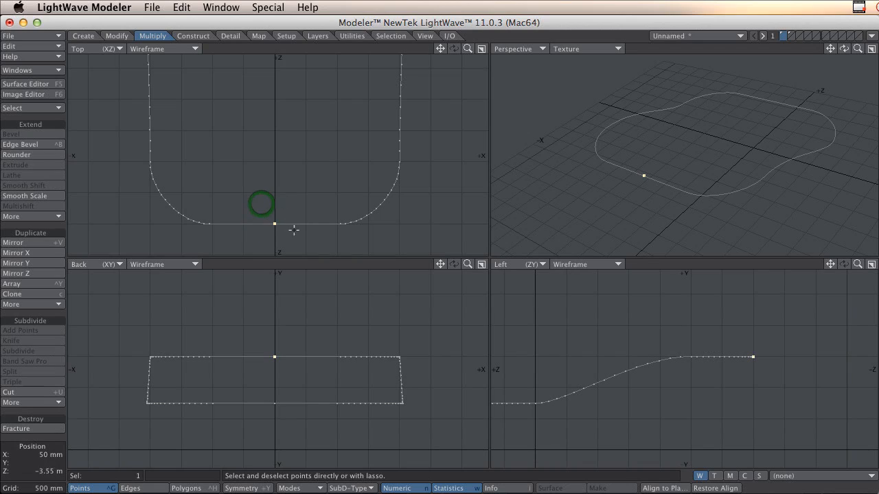
{"action": "left_click", "coordinate": [801, 35]}
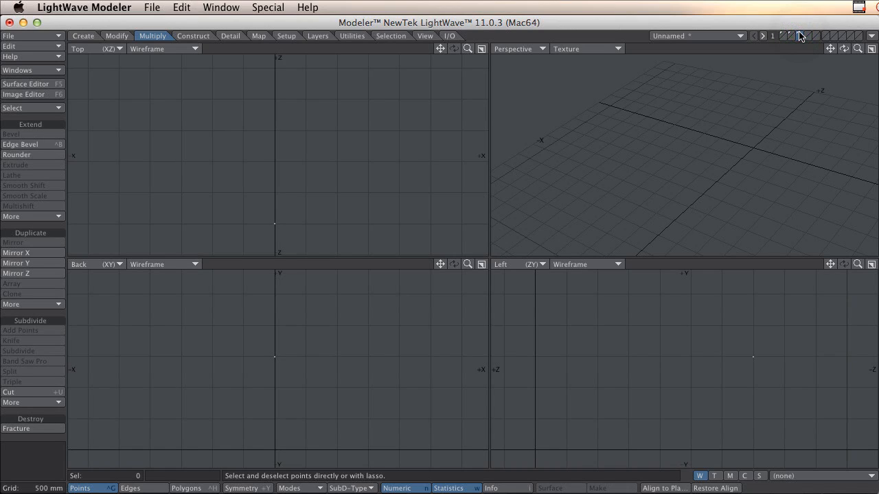
Turn the copied point into a single-point polygon and select that polygon.
{"action": "mouse_move", "coordinate": [273, 336]}
{"action": "right_mouse_down"}
{"action": "mouse_move", "coordinate": [317, 353]}
{"action": "mouse_move", "coordinate": [245, 351]}
{"action": "right_mouse_up"}
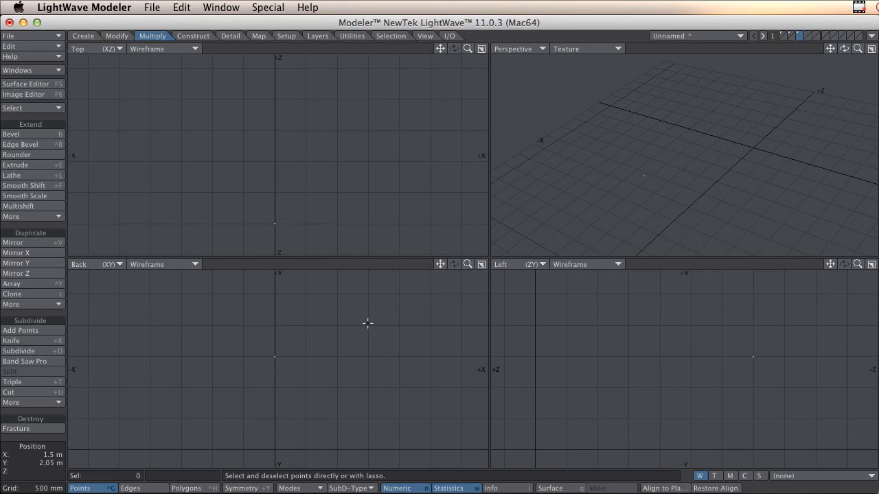
{"action": "left_click", "coordinate": [186, 488]}
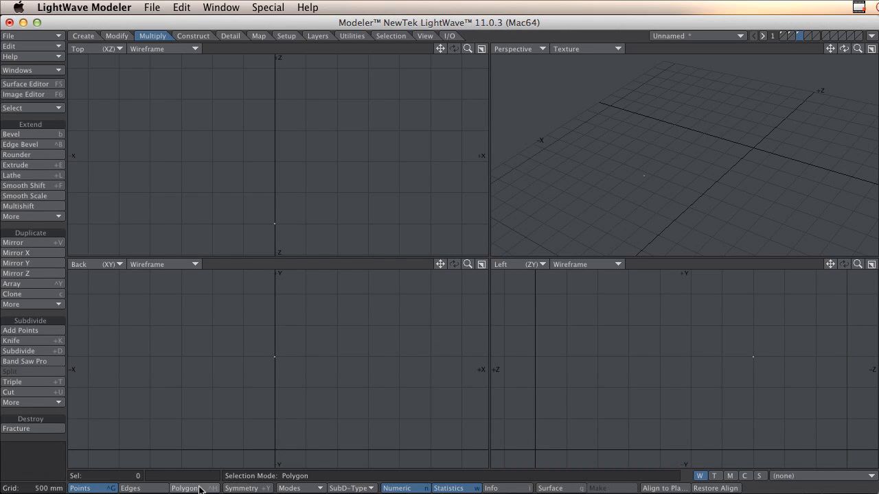
{"action": "left_click", "coordinate": [279, 377]}
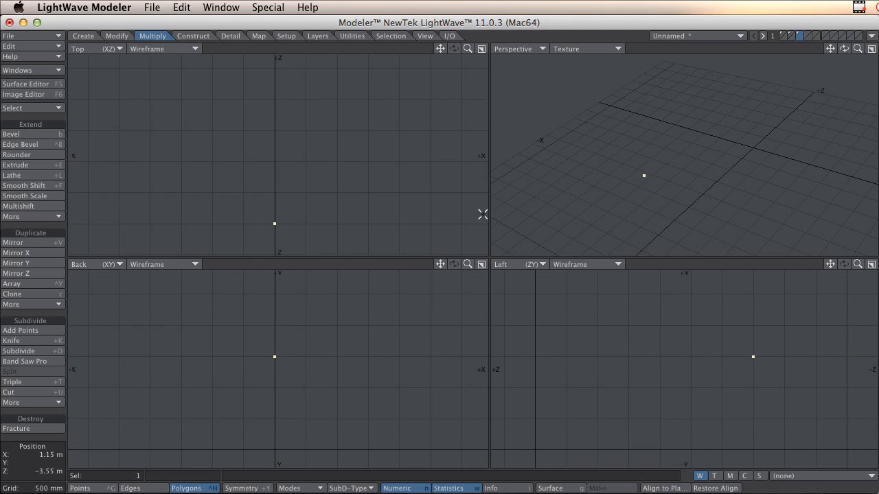
With the curve as background layer, Rail Extrude the single-point polygon along it using Uniform Lengths, 200 segments and Oriented enabled.
{"action": "left_click", "coordinate": [783, 41]}
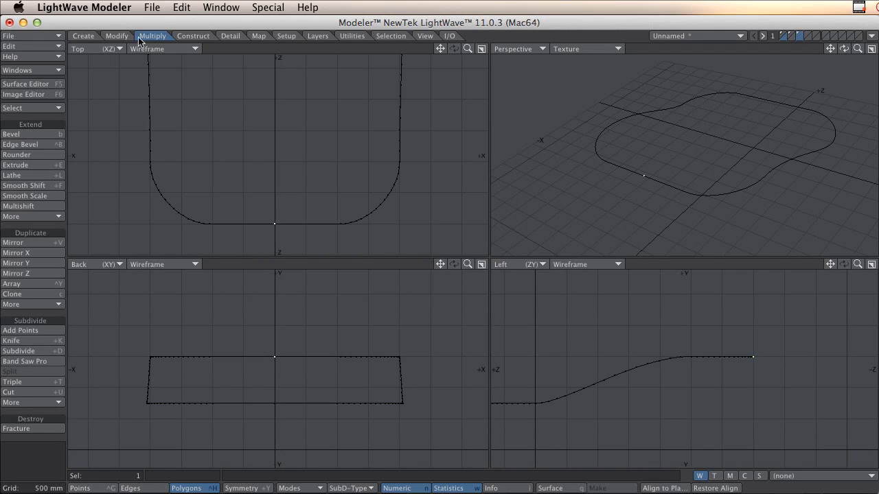
{"action": "left_click", "coordinate": [47, 216]}
{"action": "left_click", "coordinate": [46, 215]}
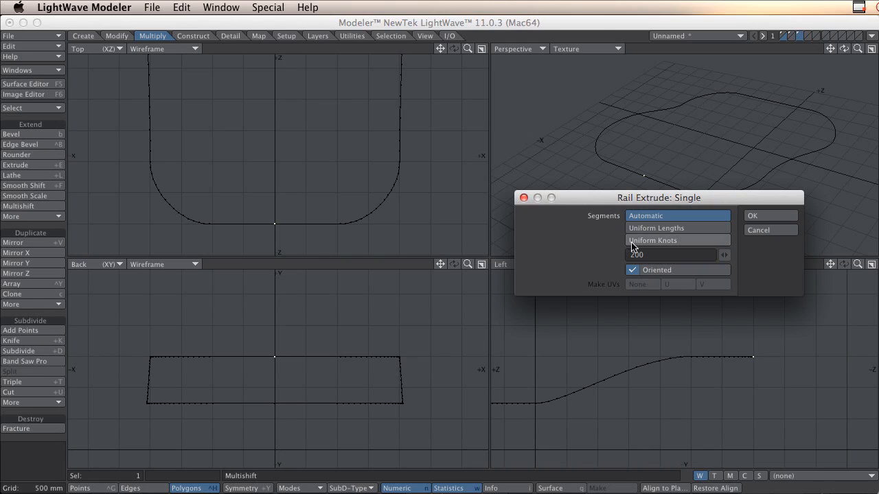
{"action": "left_click", "coordinate": [687, 227]}
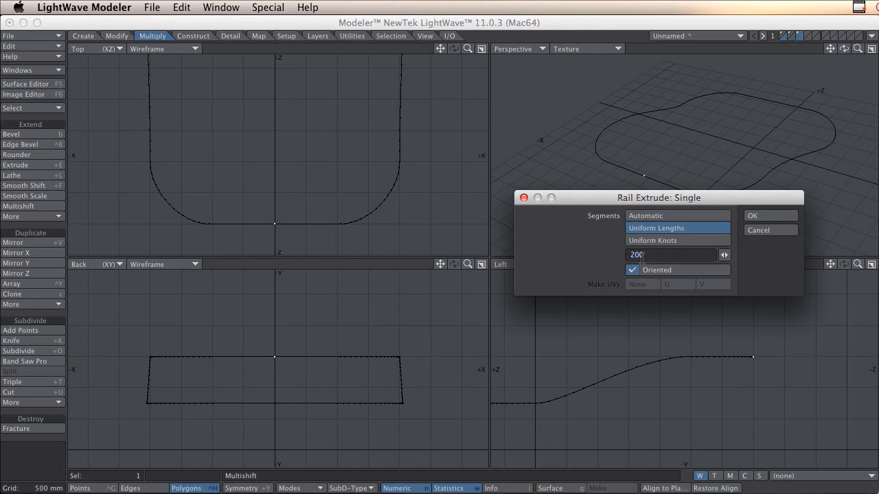
{"action": "left_click", "coordinate": [761, 217]}
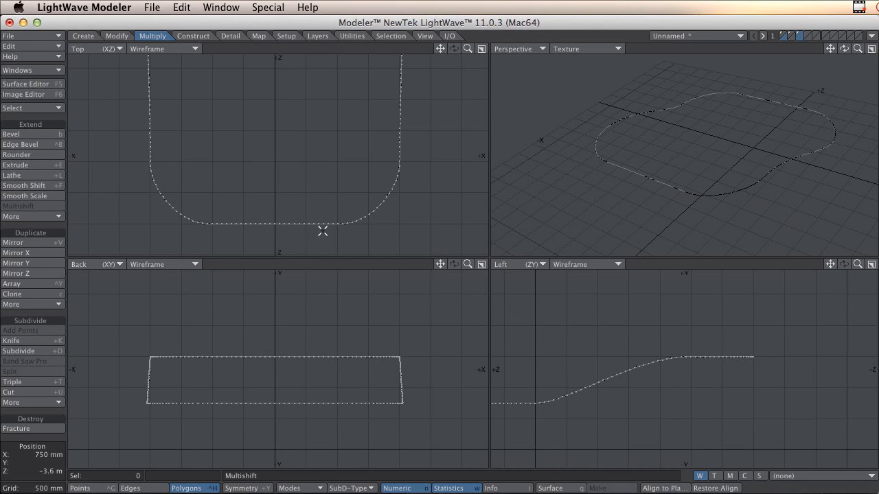
Select all points along the third layer's path in order around the circuit, starting from the upper straight's middle point at X = 0.
{"action": "left_click_drag", "start_coordinate": [283, 228], "coordinate": [371, 231]}
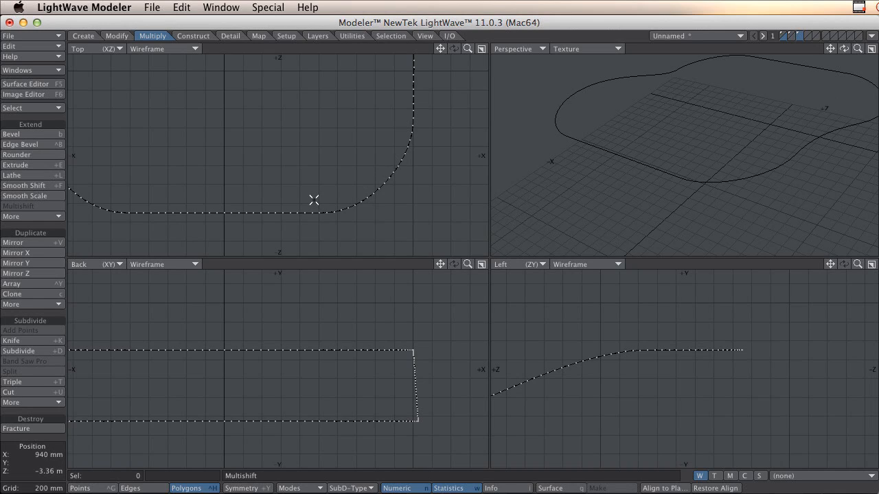
{"action": "key", "text": "ctrl+g"}
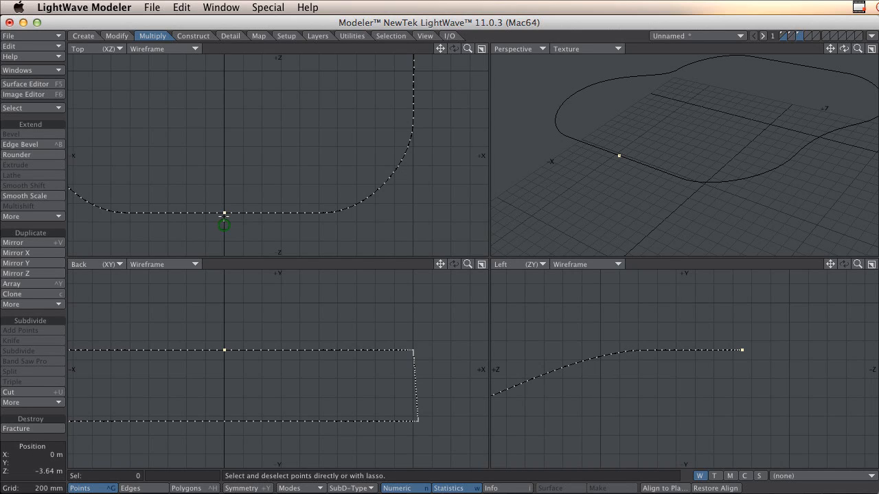
{"action": "left_click", "coordinate": [224, 214]}
{"action": "left_click_drag", "start_coordinate": [230, 214], "coordinate": [320, 213]}
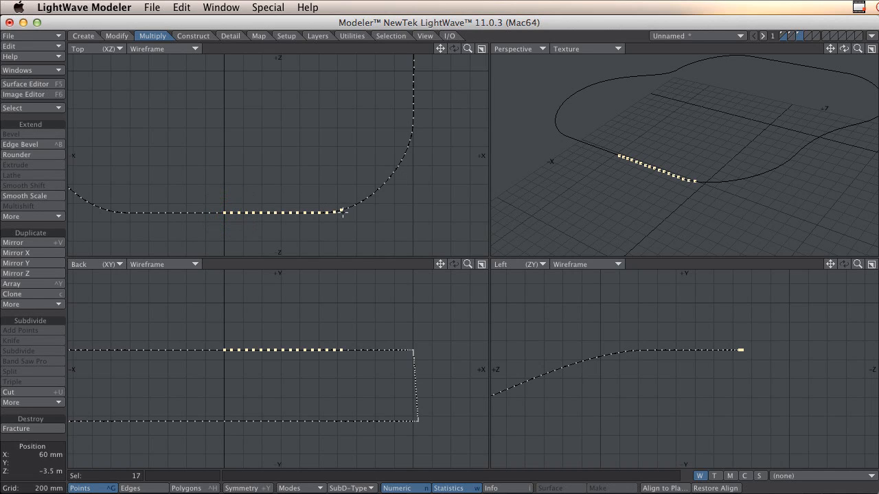
{"action": "mouse_move", "coordinate": [404, 162]}
{"action": "left_mouse_down"}
{"action": "mouse_move", "coordinate": [413, 134]}
{"action": "mouse_move", "coordinate": [318, 124]}
{"action": "mouse_move", "coordinate": [320, 195]}
{"action": "left_mouse_up"}
{"action": "left_click_drag", "start_coordinate": [346, 153], "coordinate": [343, 188], "text": "alt"}
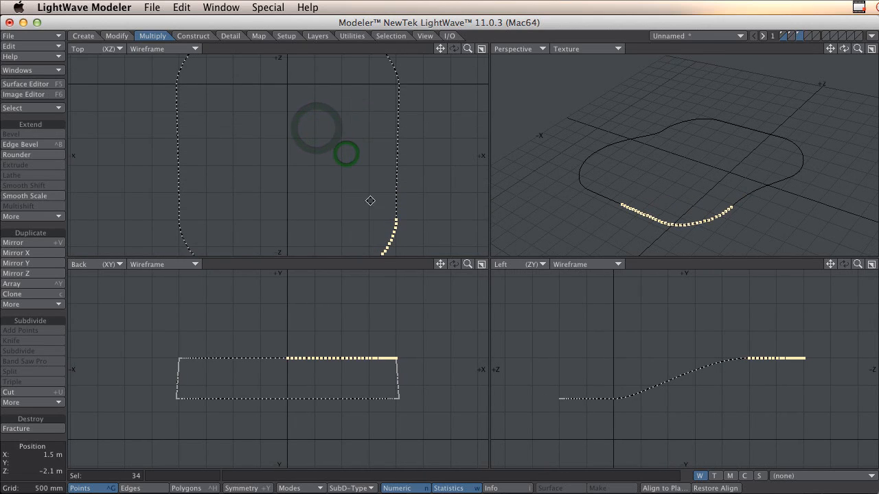
{"action": "left_click_drag", "start_coordinate": [398, 230], "coordinate": [395, 69]}
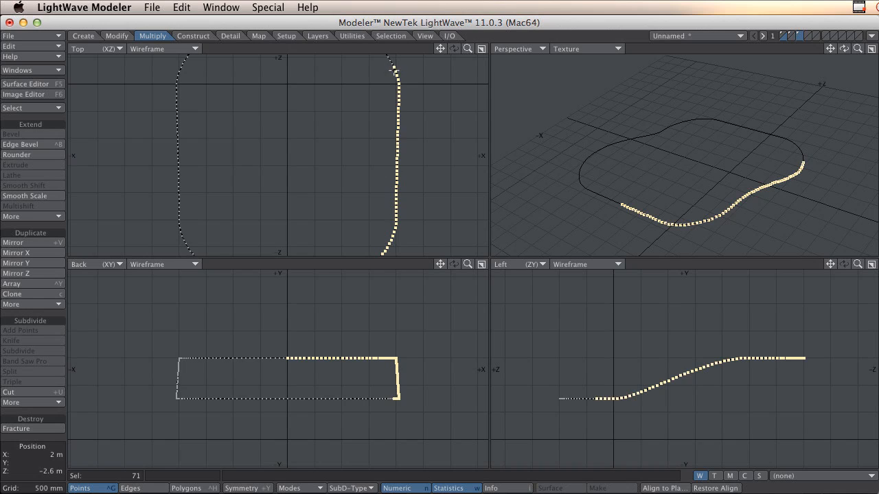
{"action": "left_click_drag", "start_coordinate": [363, 96], "coordinate": [367, 183], "text": "alt"}
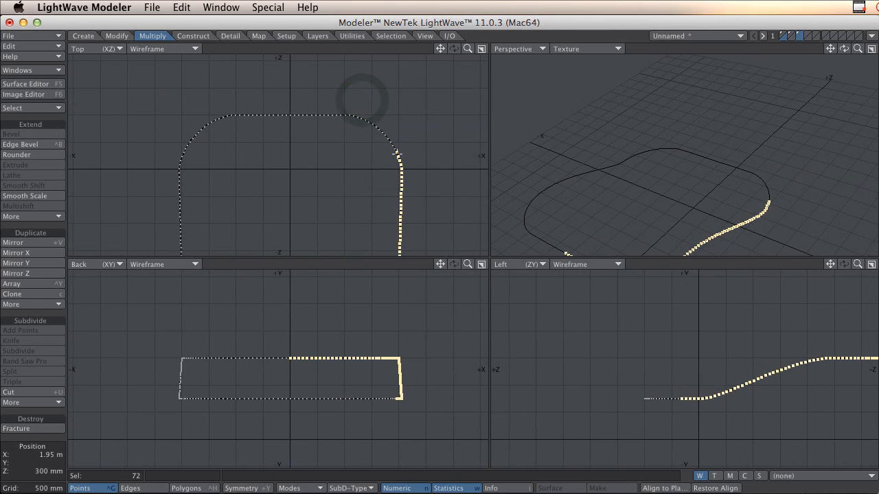
{"action": "mouse_move", "coordinate": [398, 154]}
{"action": "left_mouse_down"}
{"action": "mouse_move", "coordinate": [374, 126]}
{"action": "mouse_move", "coordinate": [305, 115]}
{"action": "mouse_move", "coordinate": [210, 122]}
{"action": "mouse_move", "coordinate": [192, 139]}
{"action": "left_mouse_up"}
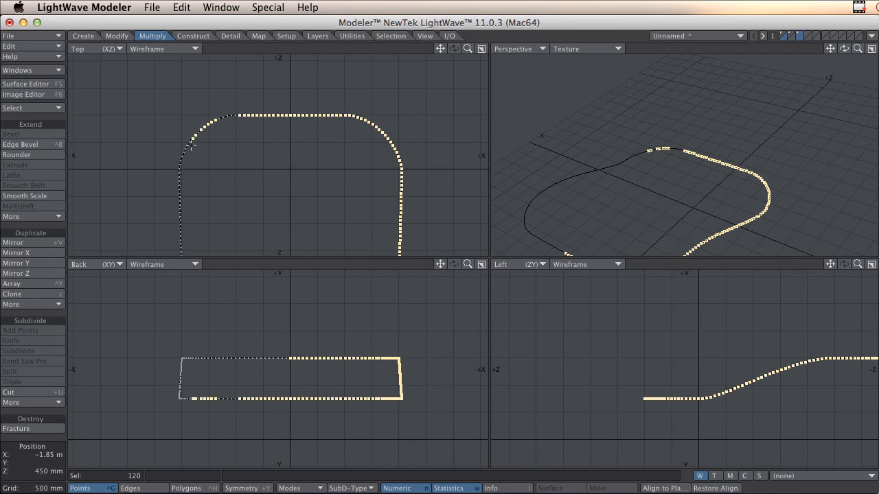
{"action": "mouse_move", "coordinate": [192, 144]}
{"action": "left_mouse_down"}
{"action": "mouse_move", "coordinate": [215, 117]}
{"action": "mouse_move", "coordinate": [238, 120]}
{"action": "left_mouse_up"}
{"action": "mouse_move", "coordinate": [246, 115]}
{"action": "left_mouse_down"}
{"action": "mouse_move", "coordinate": [192, 139]}
{"action": "mouse_move", "coordinate": [182, 156]}
{"action": "mouse_move", "coordinate": [182, 209]}
{"action": "mouse_move", "coordinate": [220, 144]}
{"action": "mouse_move", "coordinate": [220, 120]}
{"action": "mouse_move", "coordinate": [180, 139]}
{"action": "mouse_move", "coordinate": [181, 204]}
{"action": "mouse_move", "coordinate": [223, 133]}
{"action": "mouse_move", "coordinate": [182, 156]}
{"action": "left_mouse_up"}
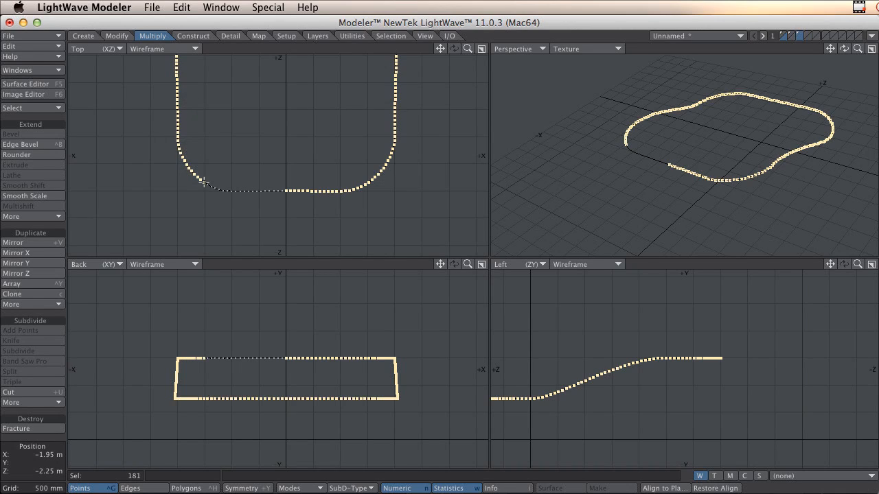
{"action": "left_click_drag", "start_coordinate": [222, 191], "coordinate": [286, 196]}
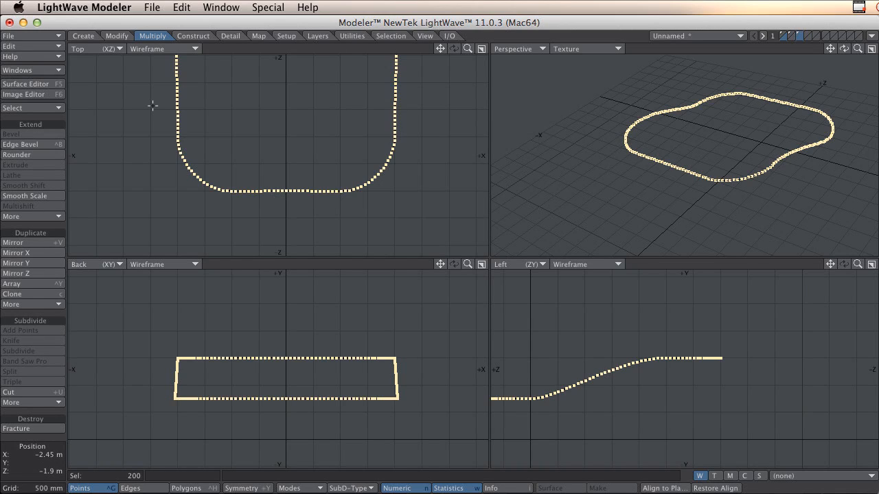
Make a closed curve from the ordered points, and select it to check where the curve starts.
{"action": "left_click", "coordinate": [85, 36]}
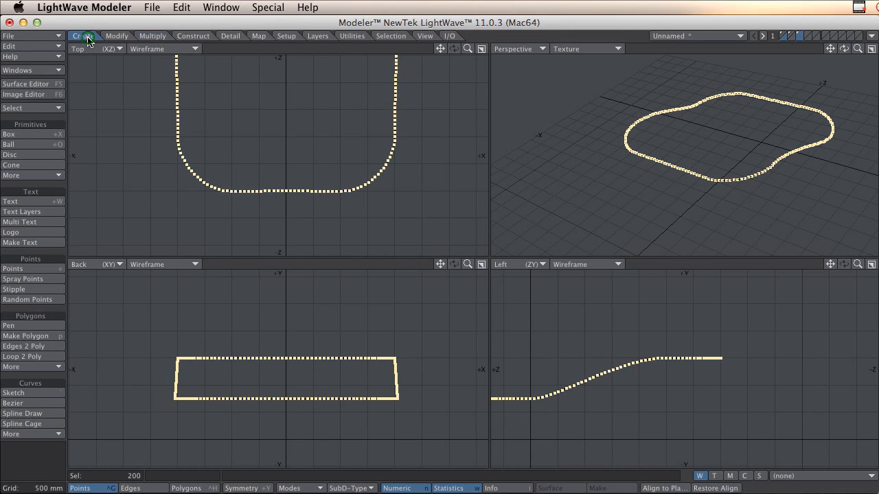
{"action": "left_click", "coordinate": [40, 434]}
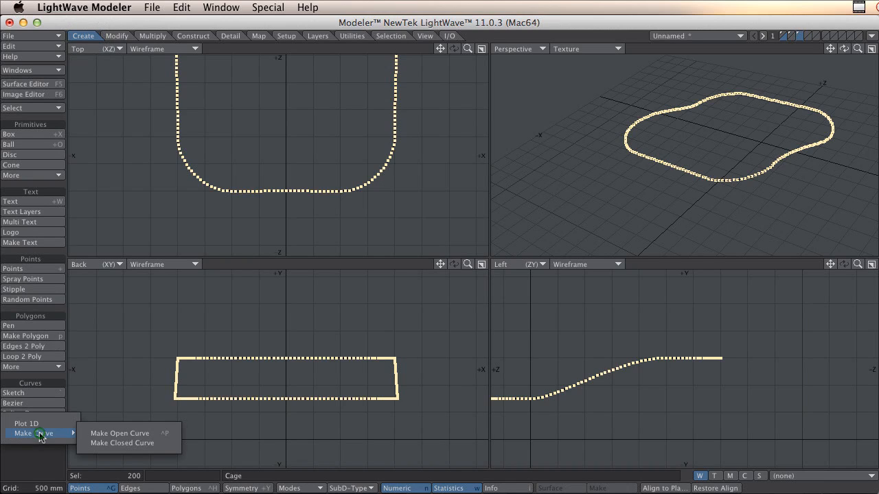
{"action": "left_click", "coordinate": [104, 444]}
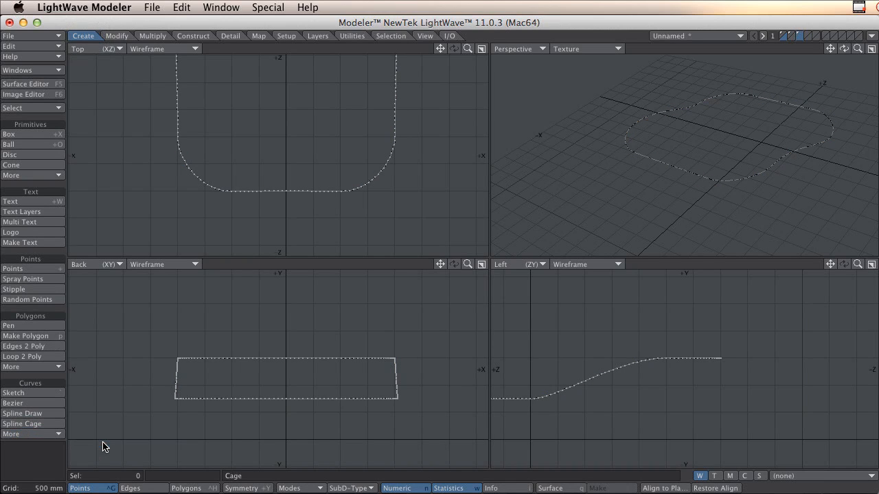
{"action": "key", "text": "space"}
{"action": "key", "text": "space"}
{"action": "left_click", "coordinate": [212, 396]}
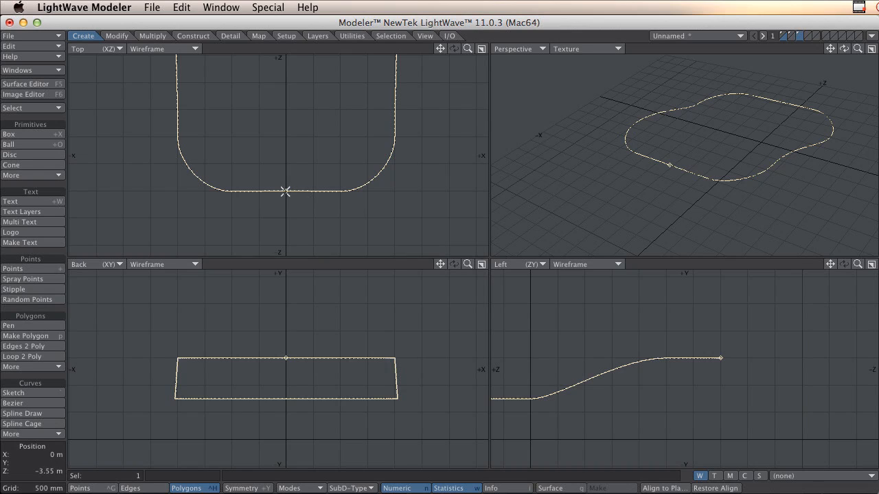
{"action": "left_click_drag", "start_coordinate": [285, 190], "coordinate": [316, 195], "text": "ctrl+alt"}
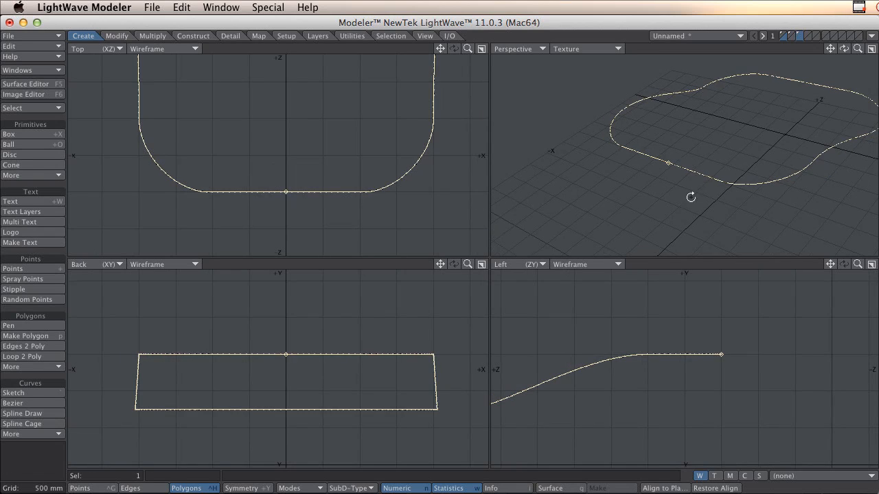
{"action": "left_click_drag", "start_coordinate": [691, 196], "coordinate": [720, 172], "text": "alt"}
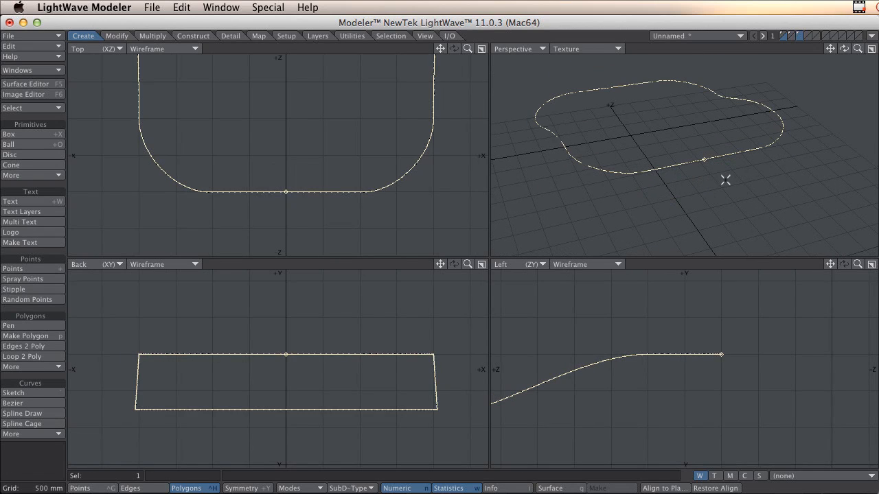
Compare the original curve, track and new curve layers, and save the object as road_001.lwo in the obj folder.
{"action": "left_click", "coordinate": [789, 35]}
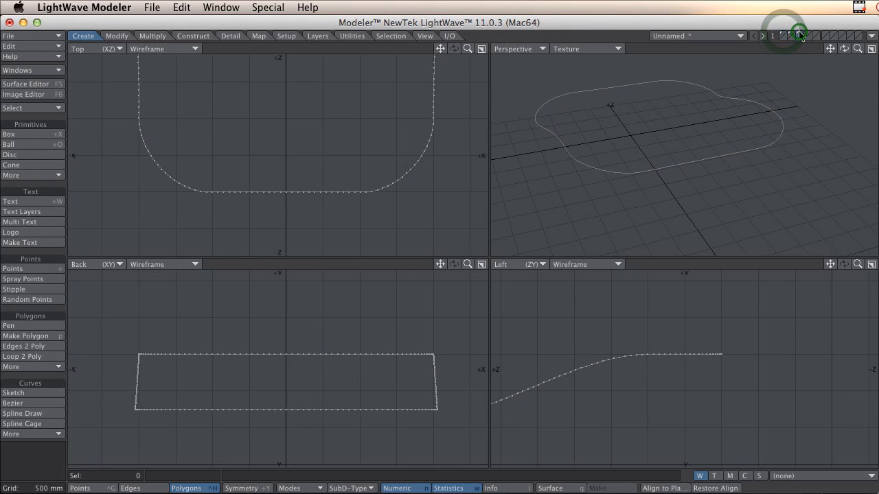
{"action": "left_click", "coordinate": [782, 35]}
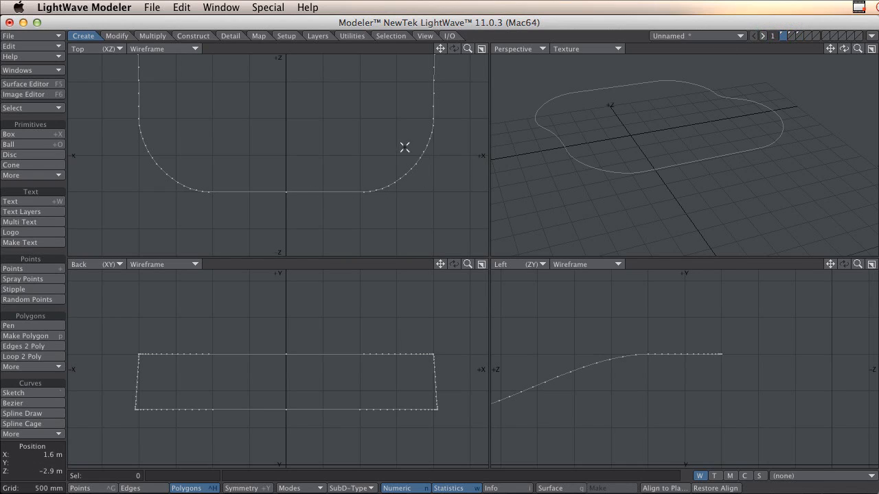
{"action": "left_click", "coordinate": [790, 36]}
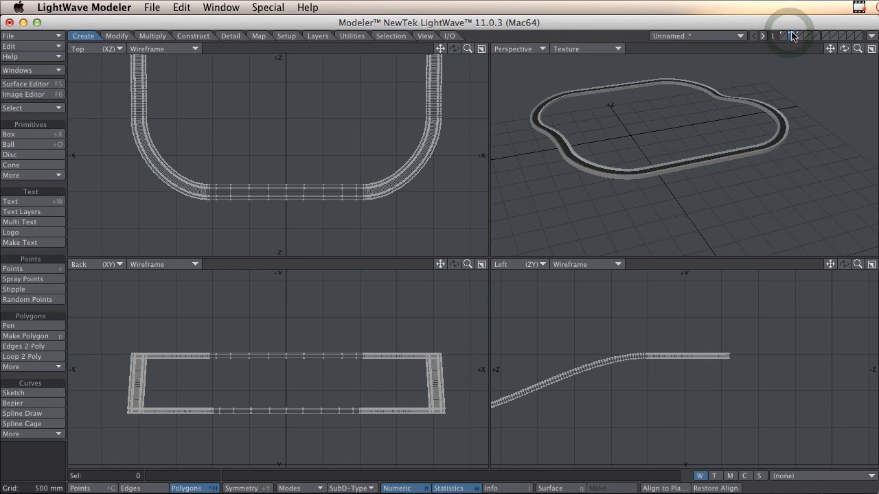
{"action": "left_click", "coordinate": [35, 36]}
{"action": "left_click", "coordinate": [53, 86]}
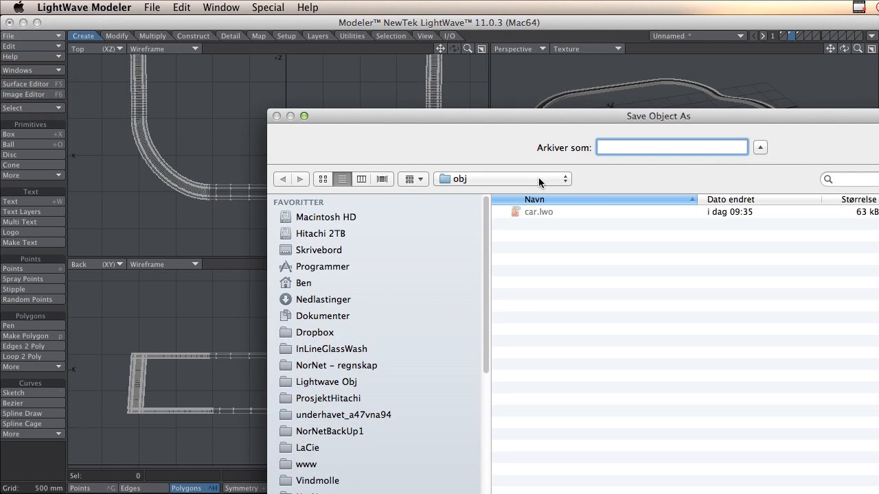
{"action": "type", "text": "pa"}
{"action": "key", "text": "Return"}
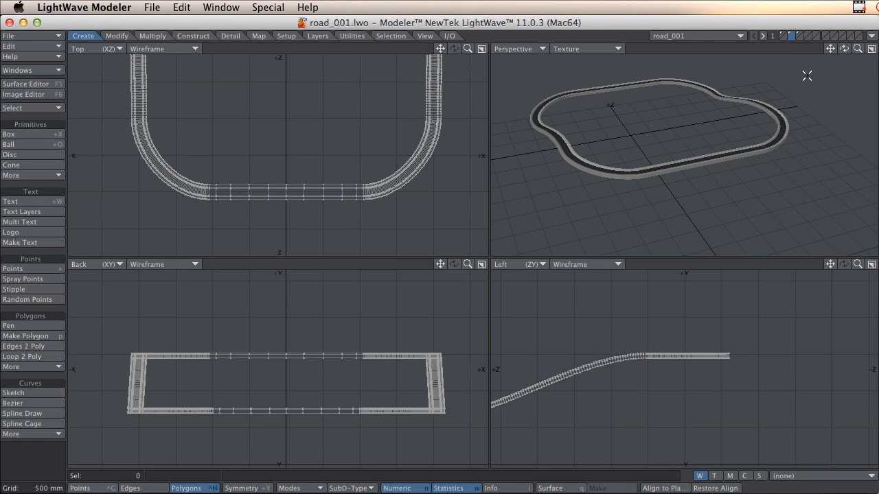
Export the third layer's closed curve with Curve to Motion as motioncurve_003.mot in the Bilbane folder.
{"action": "left_click", "coordinate": [800, 36]}
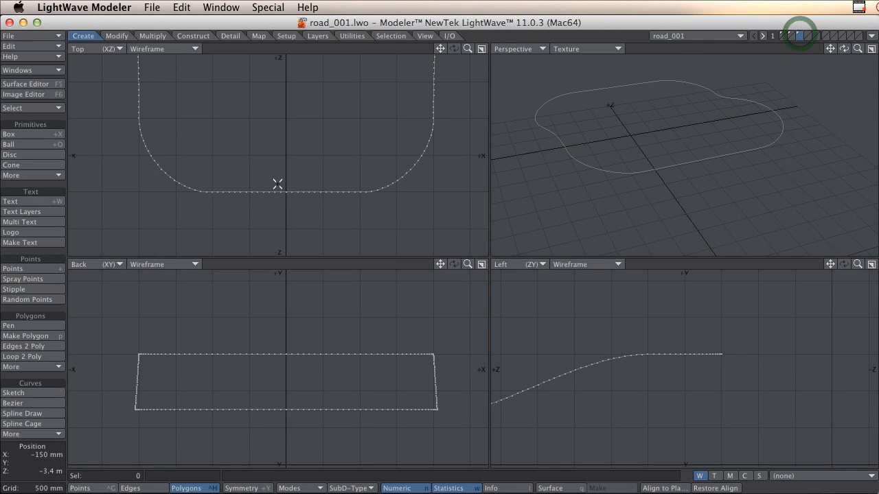
{"action": "left_click", "coordinate": [28, 38]}
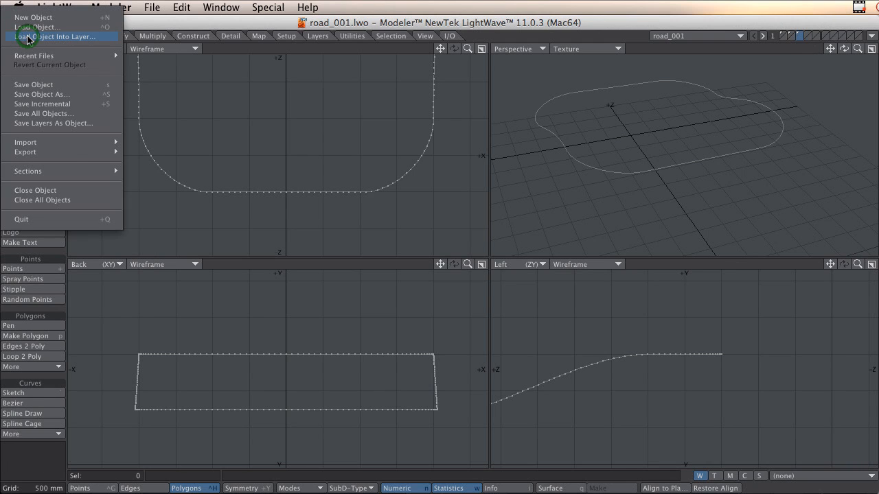
{"action": "mouse_move", "coordinate": [73, 152]}
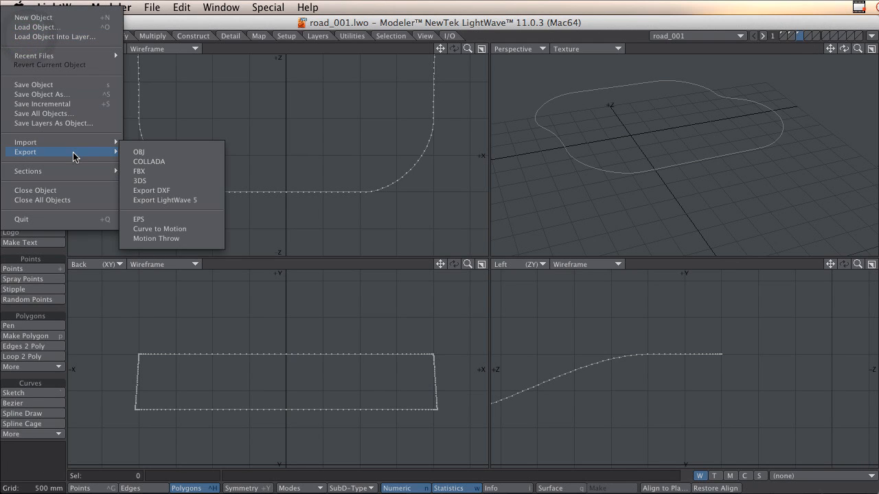
{"action": "left_click", "coordinate": [179, 232]}
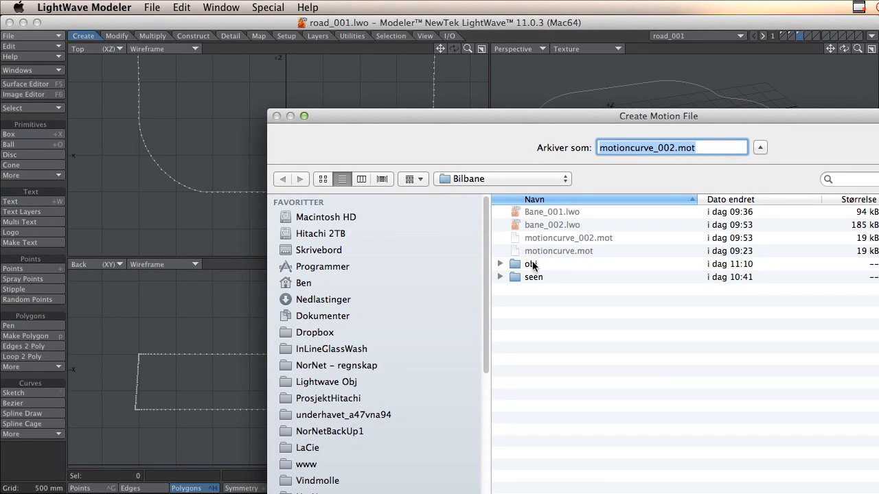
{"action": "left_click", "coordinate": [576, 239]}
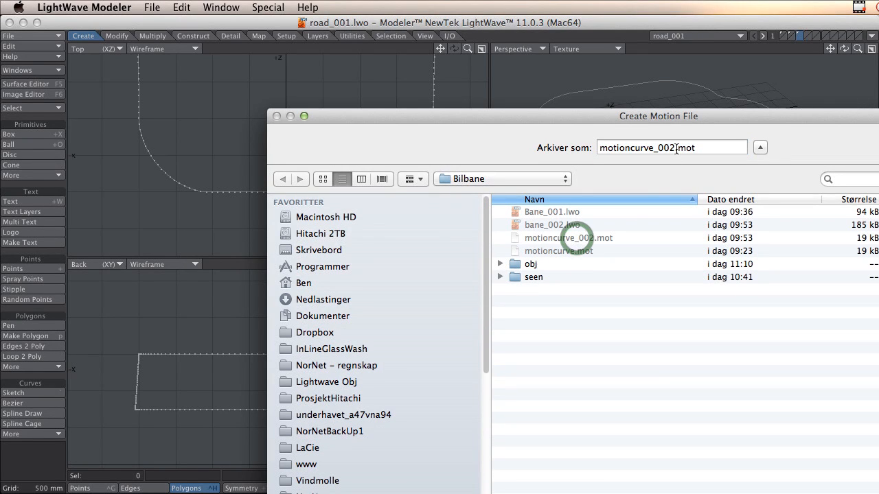
{"action": "left_click", "coordinate": [675, 149]}
{"action": "key", "text": "BackSpace"}
{"action": "type", "text": "3"}
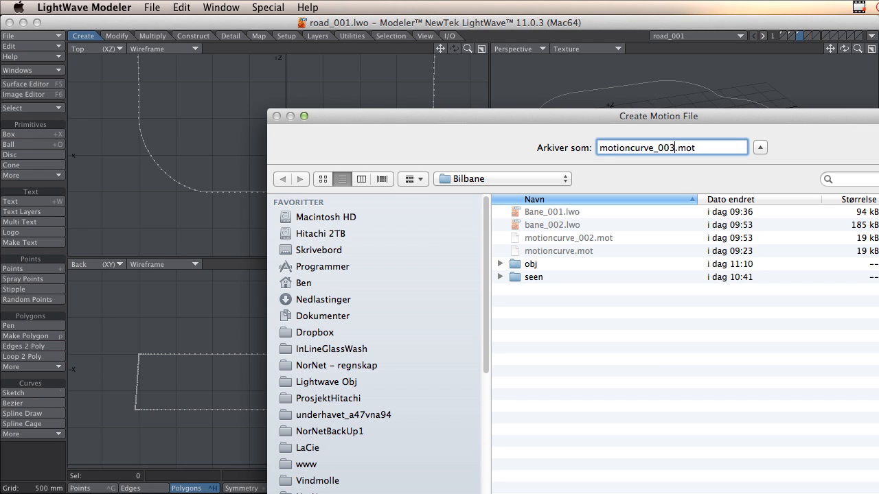
{"action": "key", "text": "Return"}
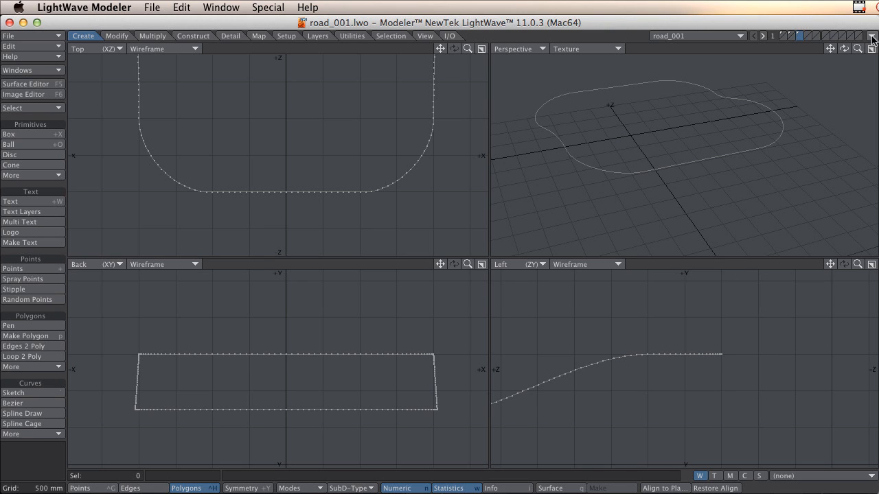
Make the track layer active and send the object to LightWave Layout.
{"action": "left_click", "coordinate": [792, 35]}
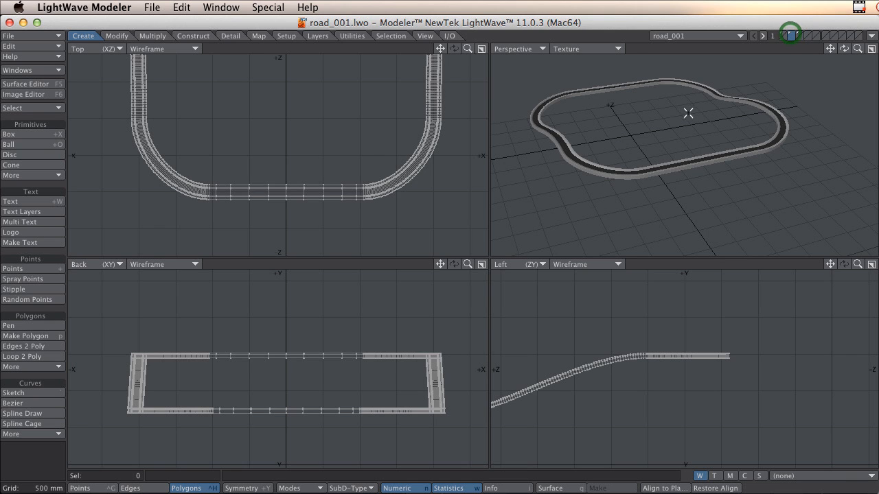
{"action": "left_click", "coordinate": [872, 36]}
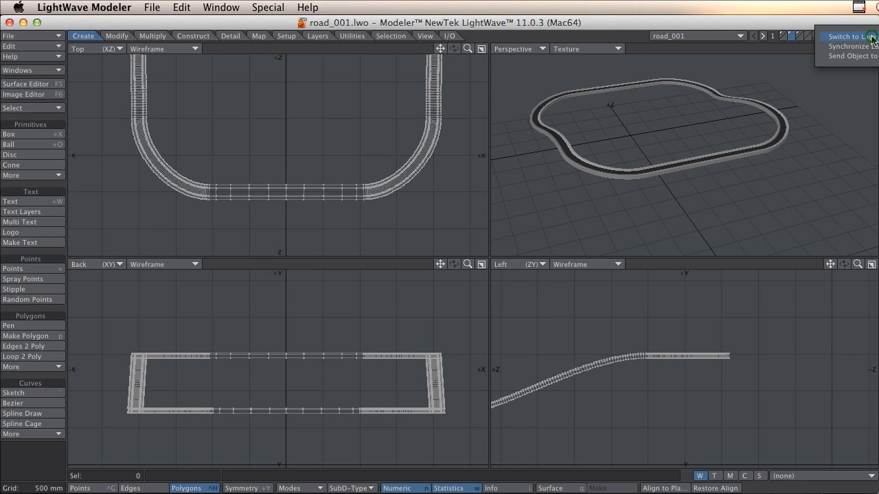
{"action": "left_click", "coordinate": [872, 57]}
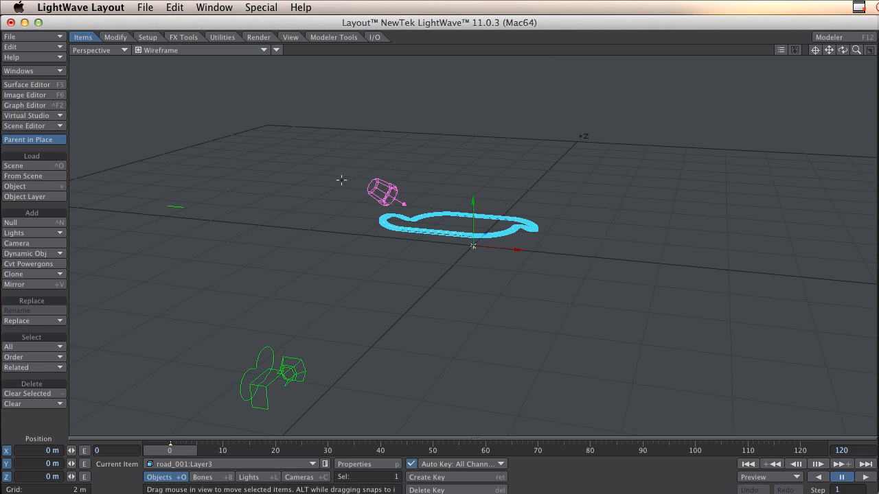
{"action": "left_click", "coordinate": [38, 37]}
{"action": "mouse_move", "coordinate": [39, 19]}
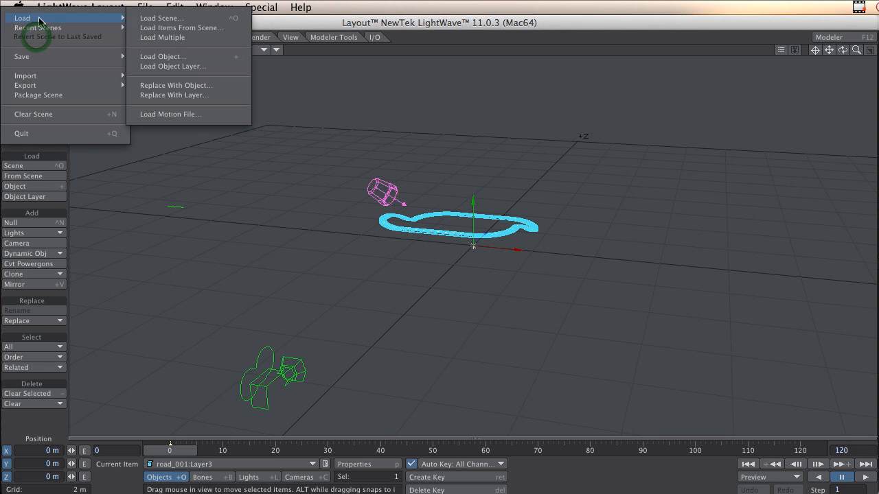
{"action": "left_click", "coordinate": [151, 19]}
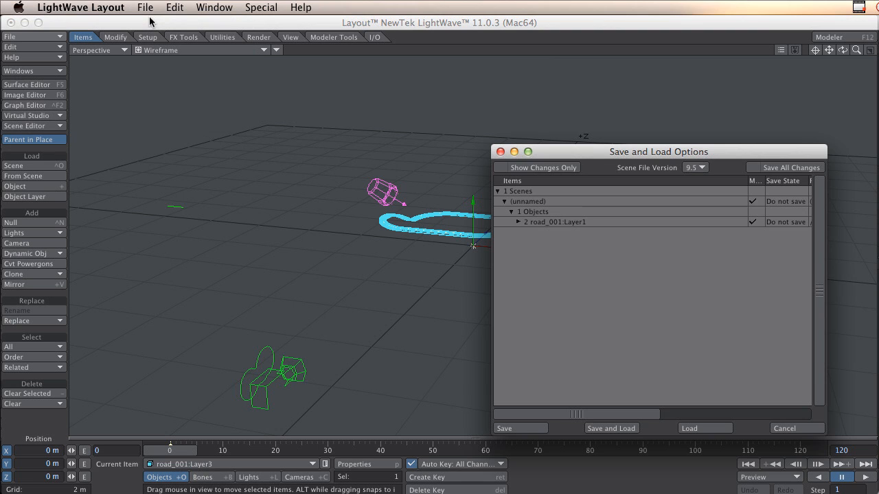
{"action": "left_click", "coordinate": [779, 427]}
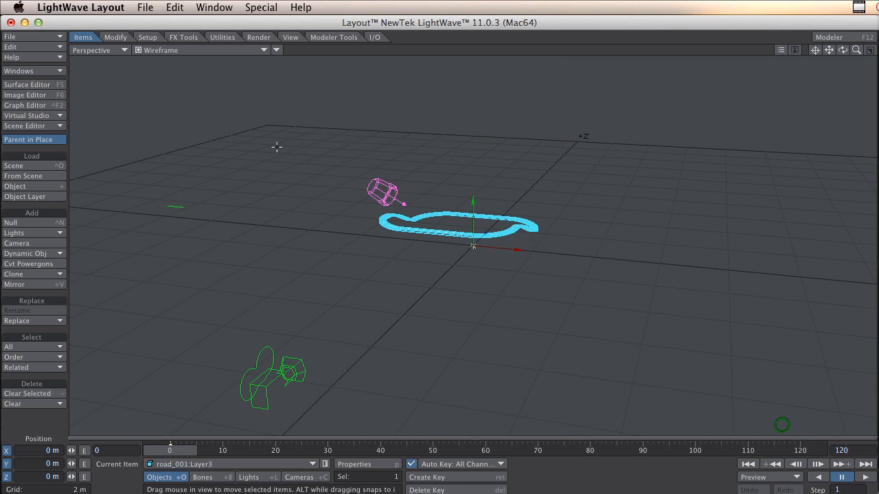
Load the car object from the obj folder into the scene.
{"action": "left_click", "coordinate": [35, 37]}
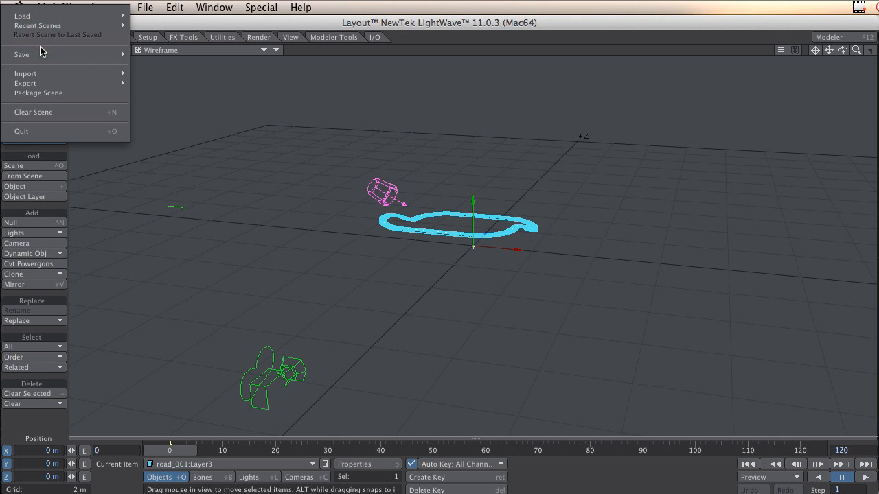
{"action": "mouse_move", "coordinate": [41, 16]}
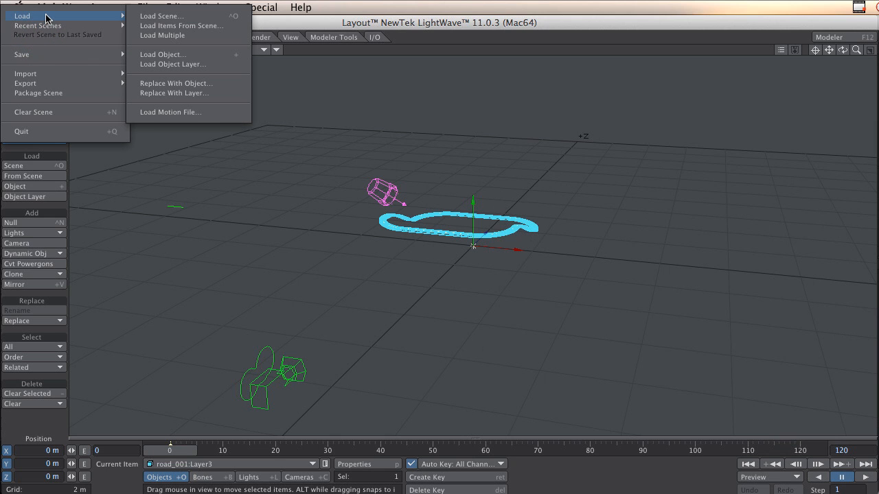
{"action": "left_click", "coordinate": [193, 58]}
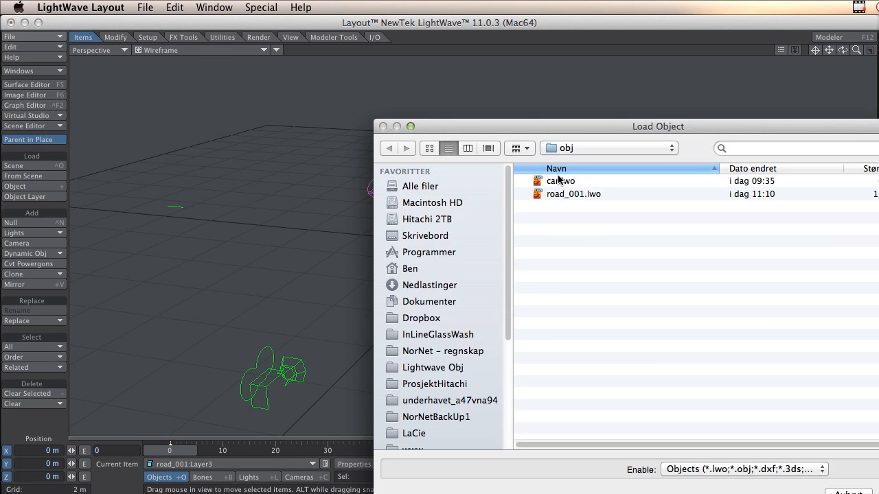
{"action": "double_click", "coordinate": [561, 181]}
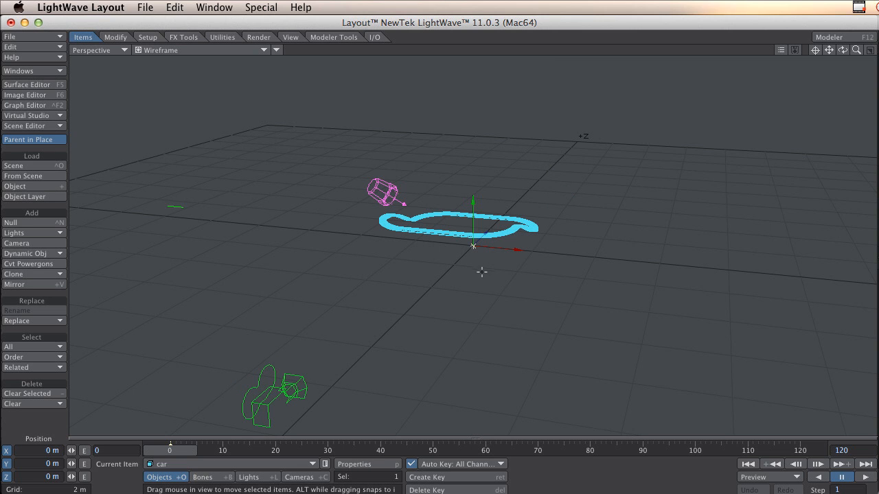
Centre the perspective view on the car and compare its size and position with the track.
{"action": "left_click", "coordinate": [815, 53]}
{"action": "scroll", "coordinate": [473, 250], "scroll_direction": "up", "scroll_amount": 10}
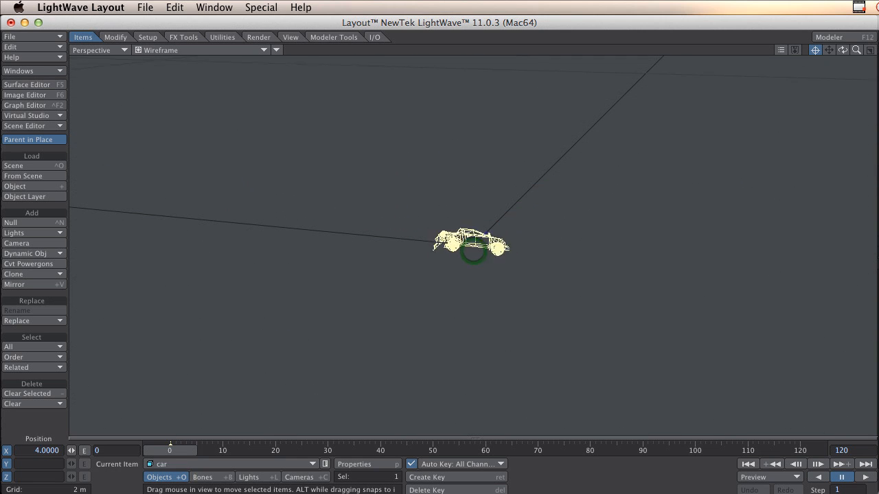
{"action": "scroll", "coordinate": [473, 251], "scroll_direction": "down", "scroll_amount": 10}
{"action": "scroll", "coordinate": [473, 251], "scroll_direction": "up", "scroll_amount": 5}
{"action": "scroll", "coordinate": [473, 251], "scroll_direction": "down", "scroll_amount": 5}
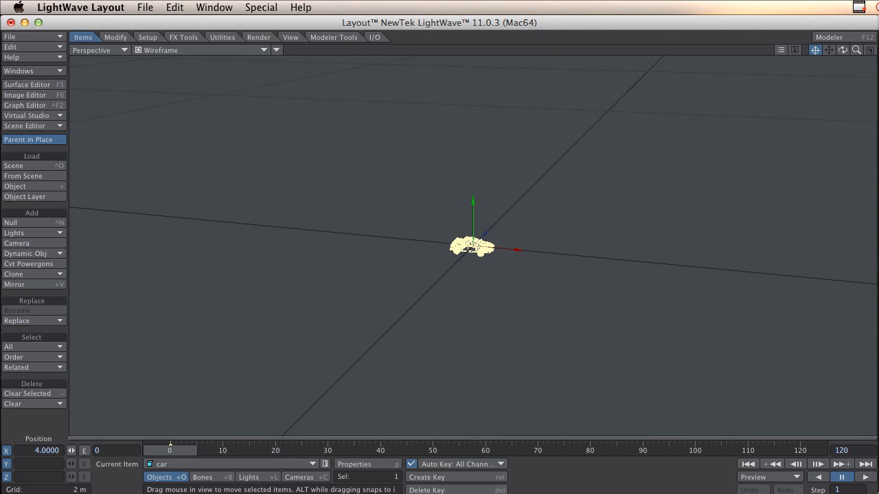
{"action": "scroll", "coordinate": [473, 250], "scroll_direction": "up", "scroll_amount": 2}
{"action": "scroll", "coordinate": [462, 248], "scroll_direction": "up", "scroll_amount": 5}
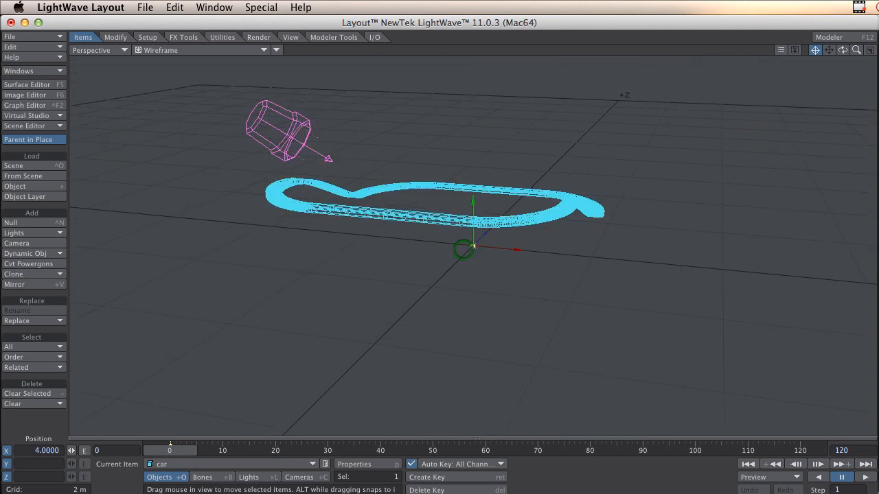
{"action": "scroll", "coordinate": [462, 249], "scroll_direction": "down", "scroll_amount": 2}
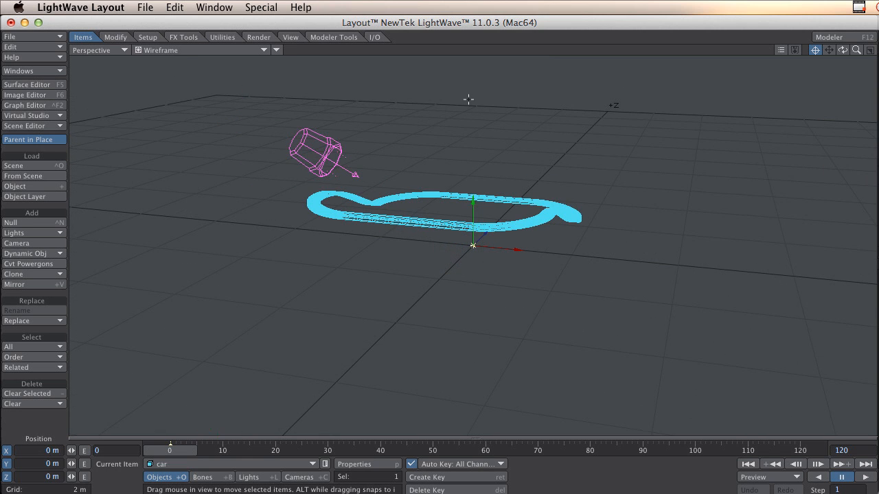
Set the viewport layout to Quad and the grid square size to 500 mm in the display preferences.
{"action": "key", "text": "o"}
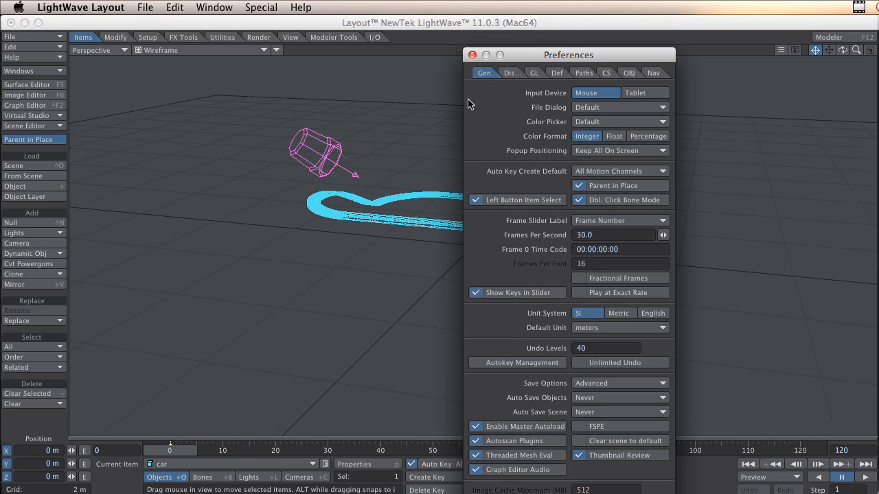
{"action": "left_click", "coordinate": [508, 73]}
{"action": "left_click", "coordinate": [626, 92]}
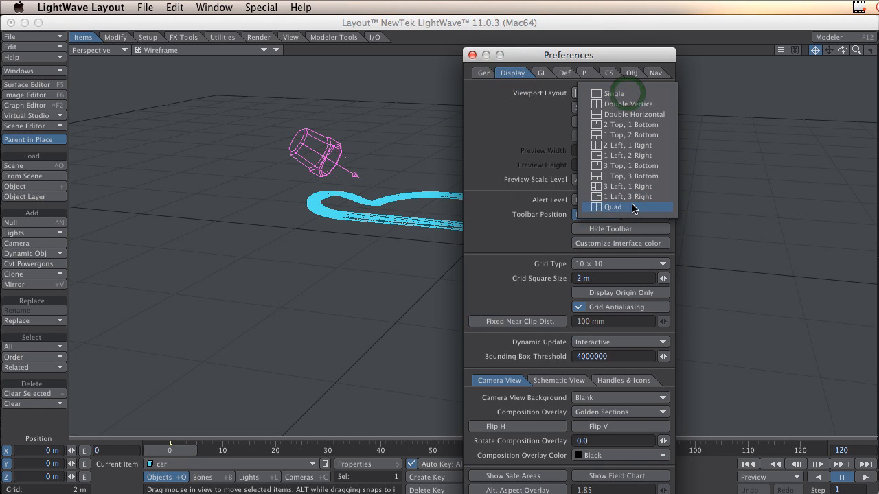
{"action": "left_click", "coordinate": [632, 208]}
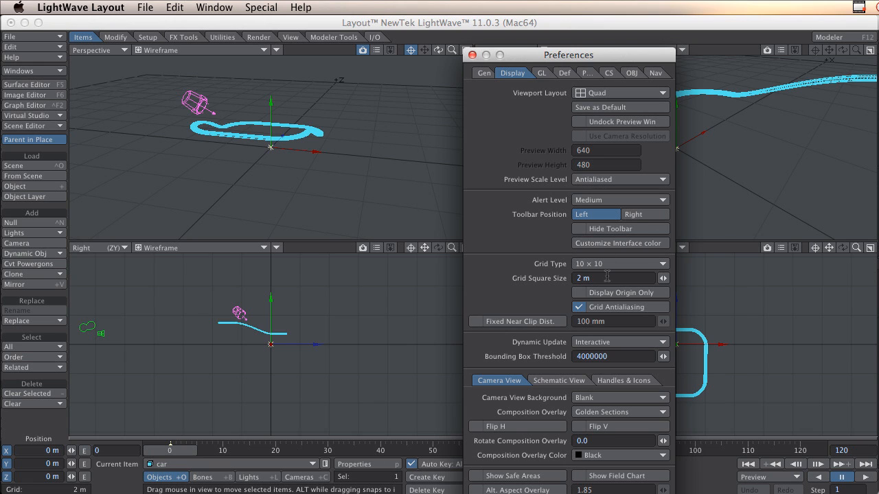
{"action": "left_click", "coordinate": [607, 276]}
{"action": "type", "text": ",5"}
{"action": "key", "text": "Return"}
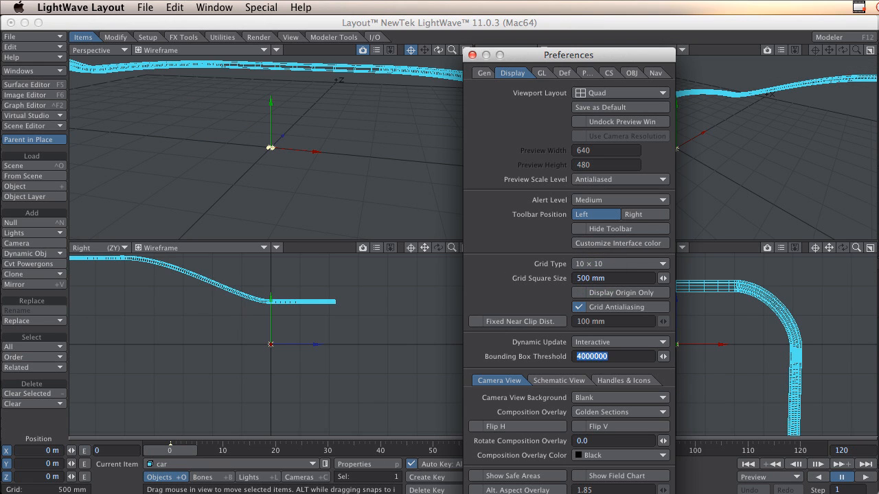
{"action": "left_click", "coordinate": [472, 55]}
Change the Light View viewport to the Front (XY) view.
{"action": "left_click", "coordinate": [723, 135]}
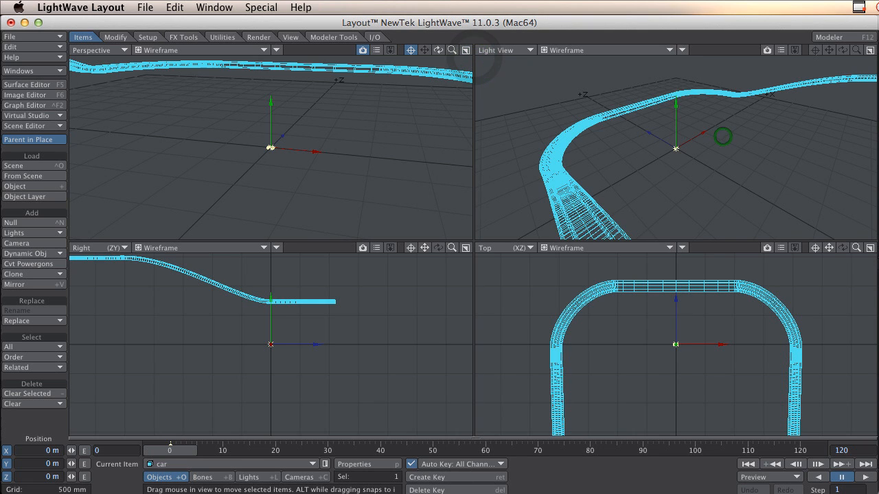
{"action": "left_click", "coordinate": [506, 51]}
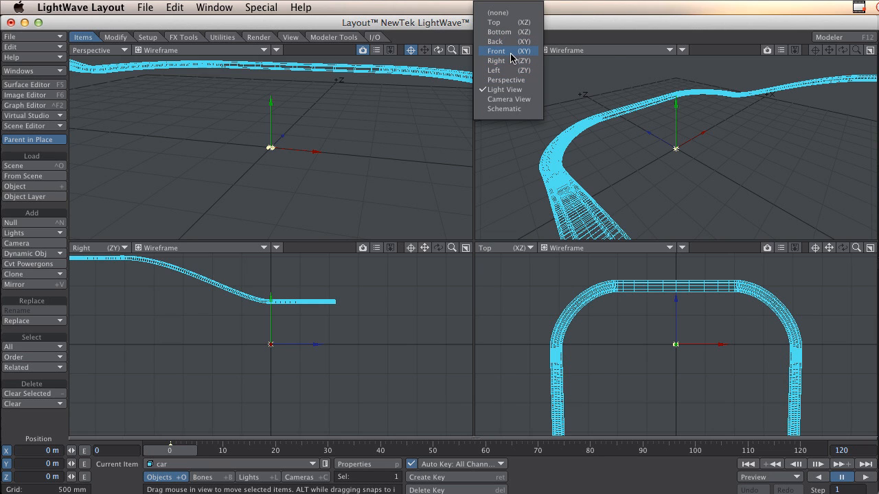
{"action": "left_click", "coordinate": [511, 55]}
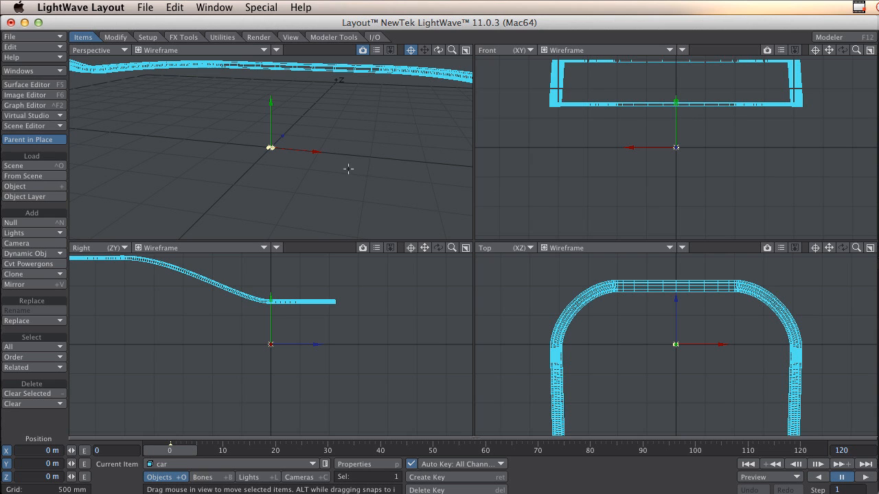
Move the car onto the higher straight of the track, at about Y 1.515 m and Z -3.501 m.
{"action": "left_click_drag", "start_coordinate": [338, 167], "coordinate": [289, 170], "text": "ctrl+alt"}
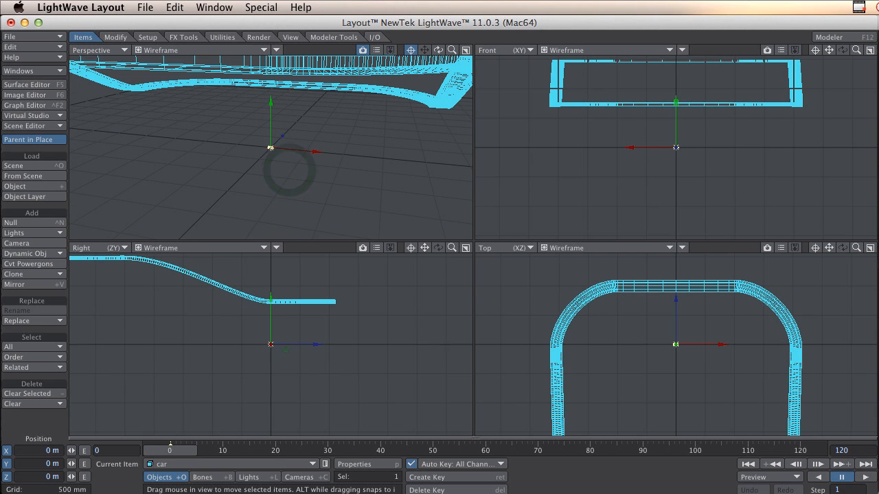
{"action": "left_click_drag", "start_coordinate": [284, 351], "coordinate": [356, 385], "text": "alt+shift"}
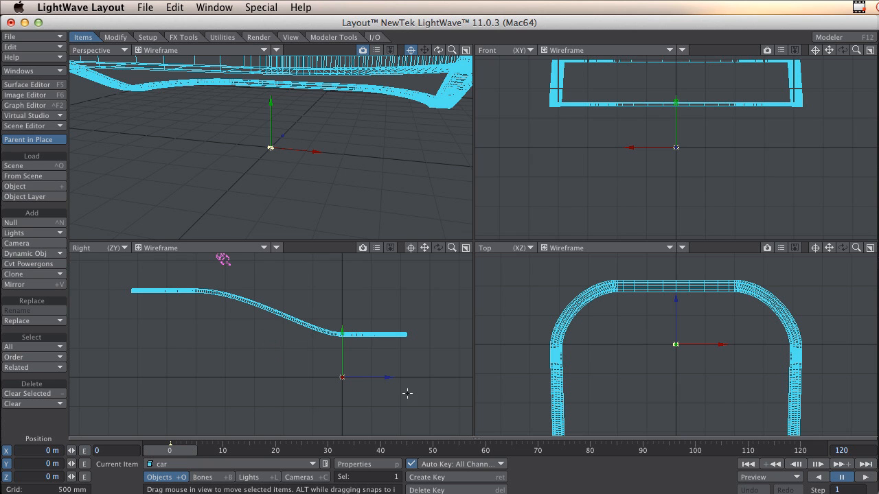
{"action": "left_click_drag", "start_coordinate": [407, 394], "coordinate": [202, 303]}
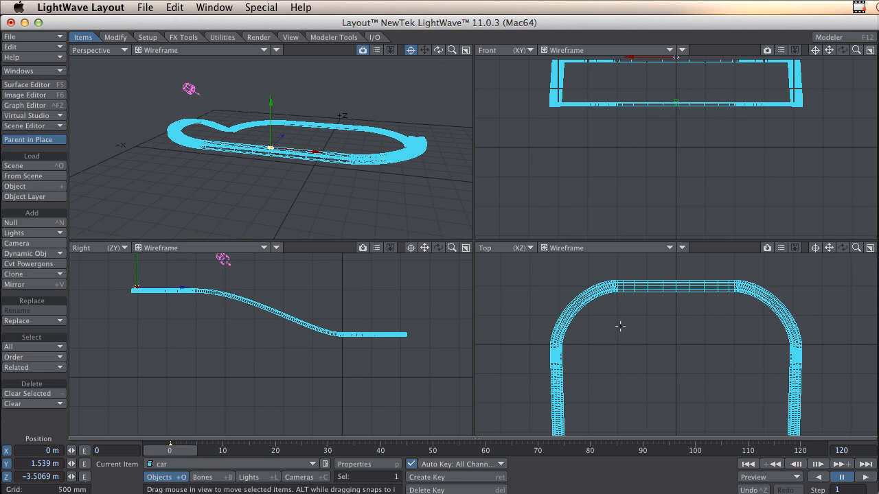
{"action": "left_click_drag", "start_coordinate": [173, 300], "coordinate": [148, 286], "text": "alt+shift"}
{"action": "left_click", "coordinate": [409, 247]}
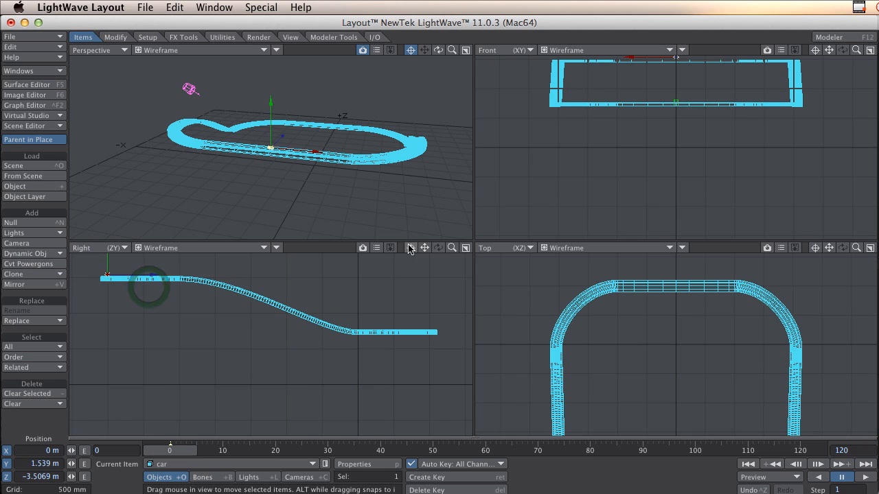
{"action": "left_click_drag", "start_coordinate": [278, 344], "coordinate": [282, 342], "text": "ctrl+alt"}
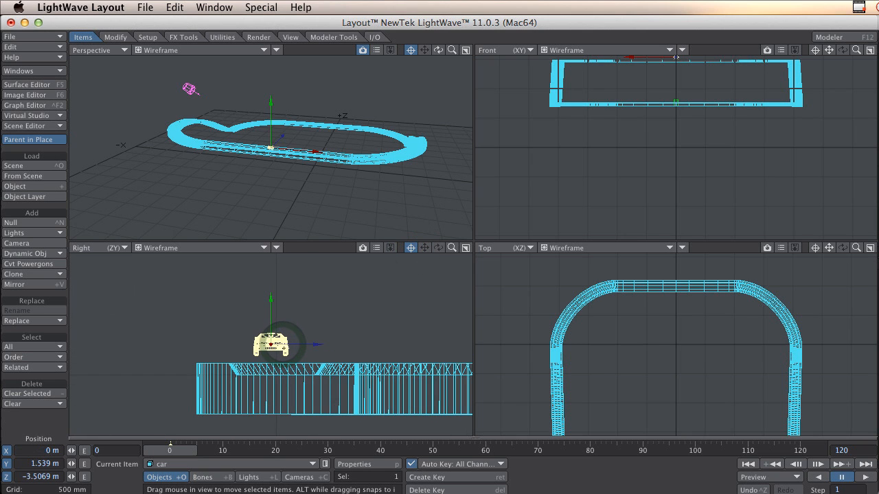
{"action": "mouse_move", "coordinate": [343, 314]}
{"action": "left_mouse_down"}
{"action": "mouse_move", "coordinate": [345, 325]}
{"action": "mouse_move", "coordinate": [344, 300]}
{"action": "left_mouse_up"}
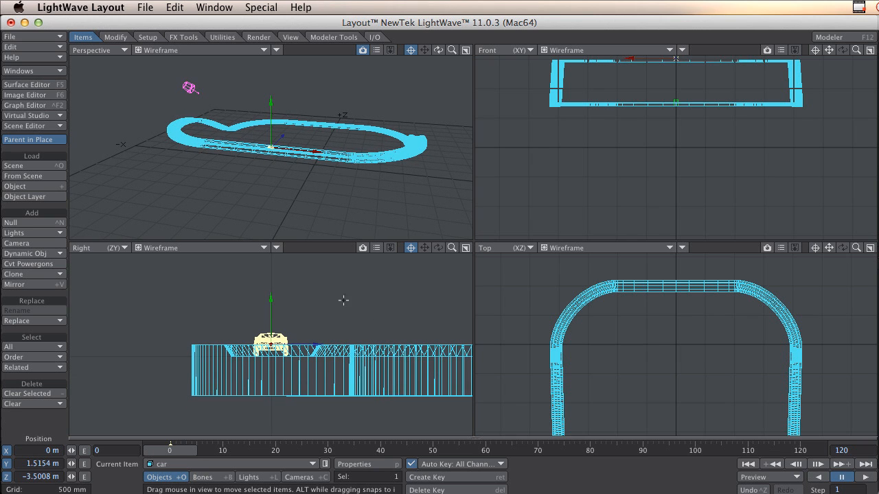
Display the perspective viewport as Textured Shaded Solid and look at the car on the track.
{"action": "left_click_drag", "start_coordinate": [452, 50], "coordinate": [227, 72]}
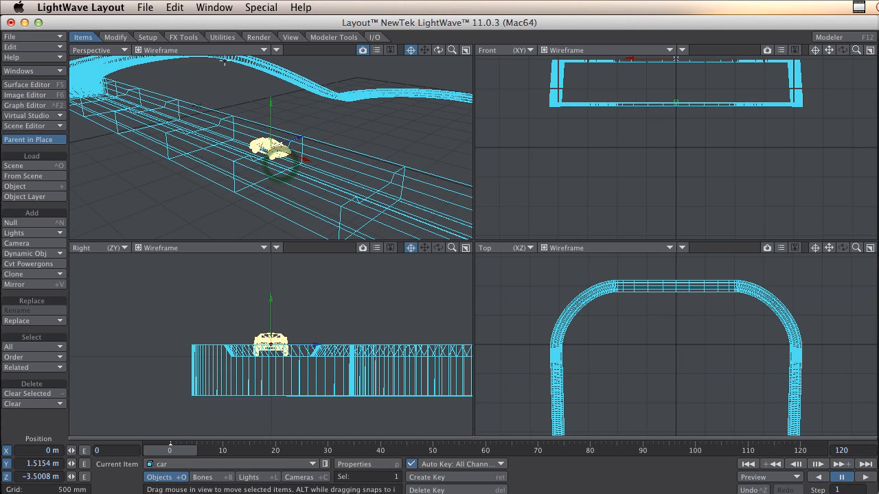
{"action": "left_click", "coordinate": [230, 50]}
{"action": "left_click", "coordinate": [234, 82]}
{"action": "left_click_drag", "start_coordinate": [343, 165], "coordinate": [432, 184], "text": "alt"}
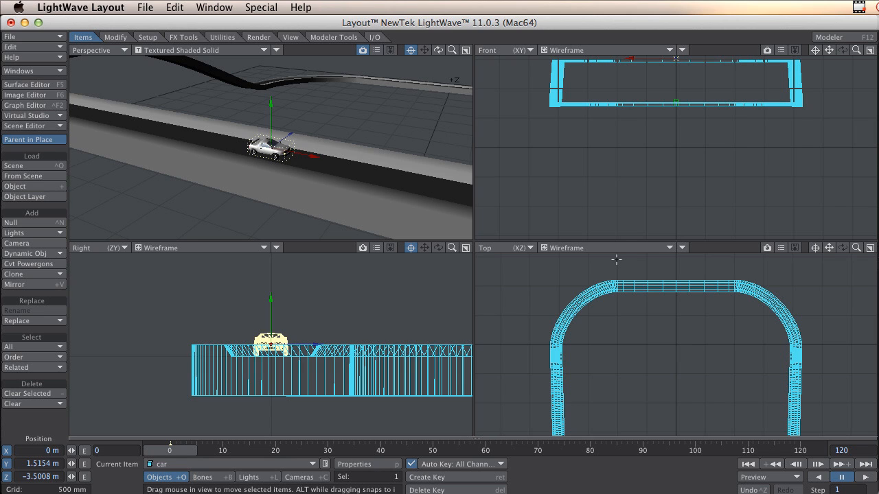
Add a null named CarNull and move it to the car, at about Y 1.506 m and Z -3.496 m.
{"action": "left_click", "coordinate": [29, 221]}
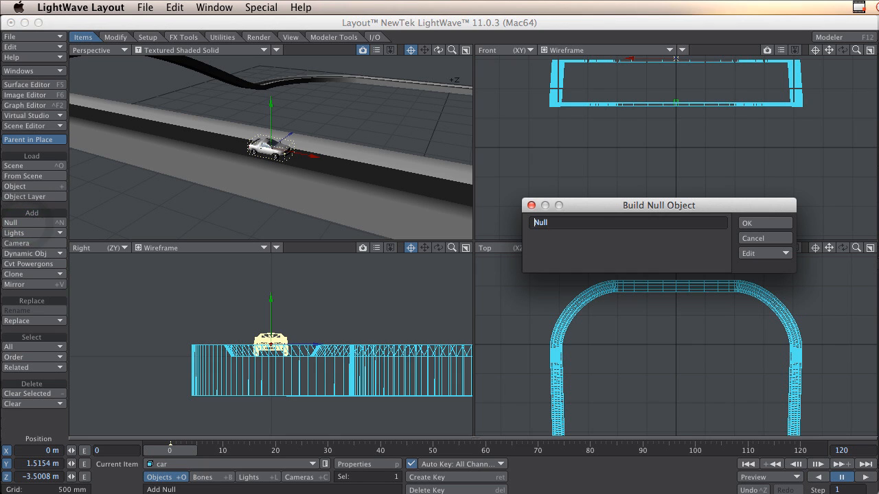
{"action": "left_click", "coordinate": [781, 225]}
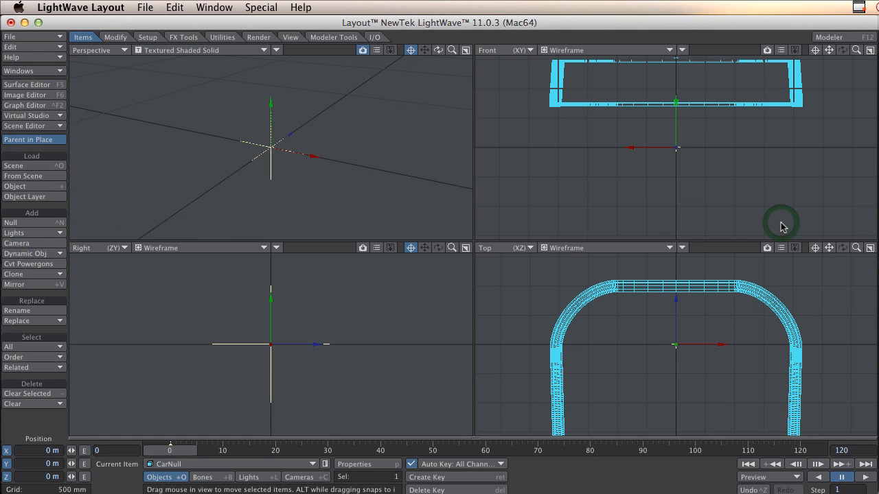
{"action": "scroll", "coordinate": [375, 361], "scroll_direction": "down", "scroll_amount": 10}
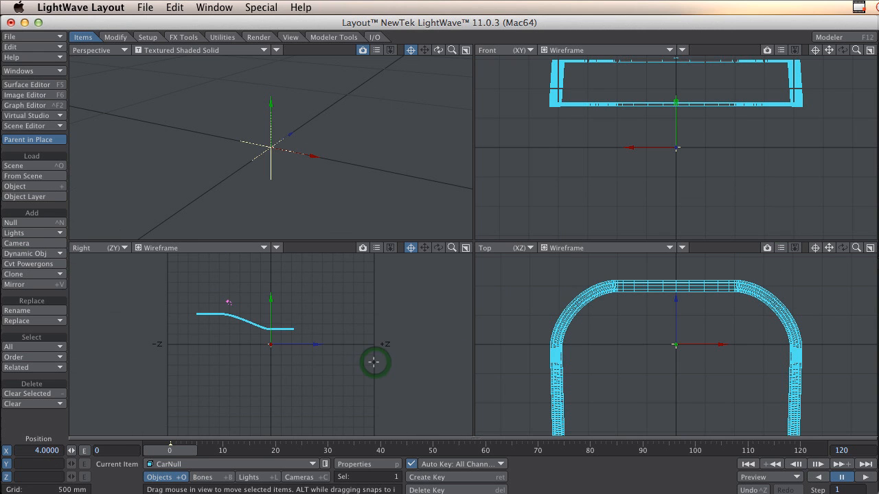
{"action": "left_click_drag", "start_coordinate": [346, 359], "coordinate": [280, 328]}
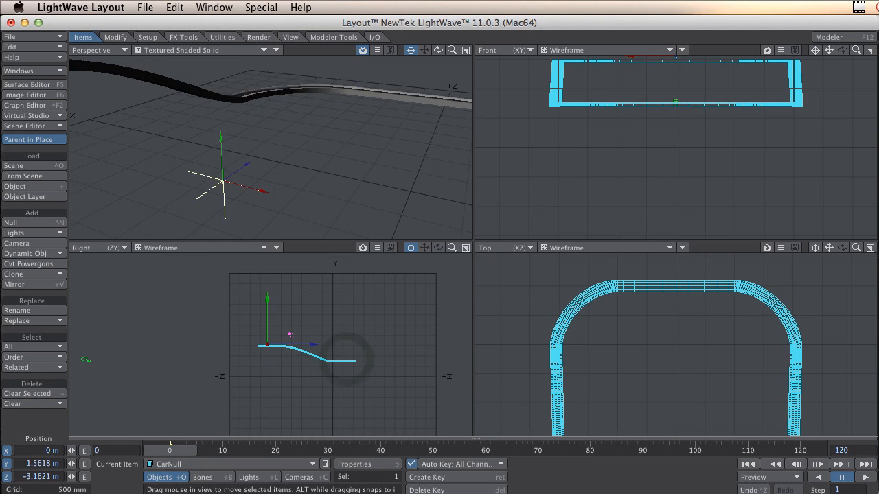
{"action": "scroll", "coordinate": [269, 343], "scroll_direction": "up", "scroll_amount": 10}
{"action": "left_click", "coordinate": [269, 343]}
{"action": "mouse_move", "coordinate": [309, 323]}
{"action": "left_mouse_down"}
{"action": "mouse_move", "coordinate": [261, 325]}
{"action": "mouse_move", "coordinate": [297, 325]}
{"action": "left_mouse_up"}
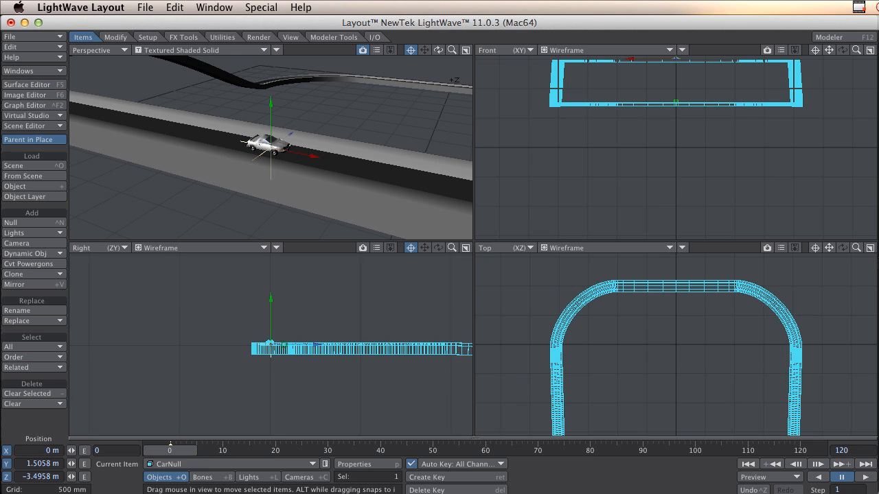
Fine-tune CarNull's position at the road surface under the car, to about Y 1.5 m and Z -3.495 m.
{"action": "scroll", "coordinate": [292, 353], "scroll_direction": "up", "scroll_amount": 8}
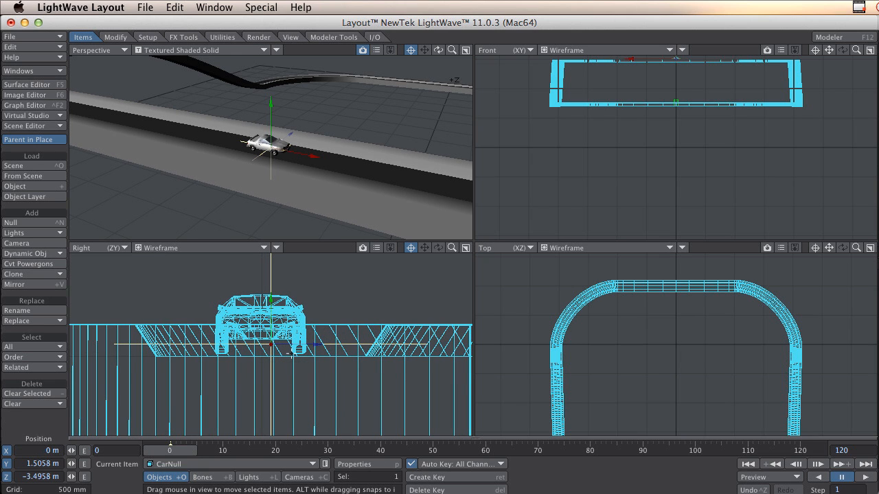
{"action": "left_click_drag", "start_coordinate": [352, 298], "coordinate": [359, 300]}
{"action": "key", "text": "comma"}
{"action": "key", "text": "comma"}
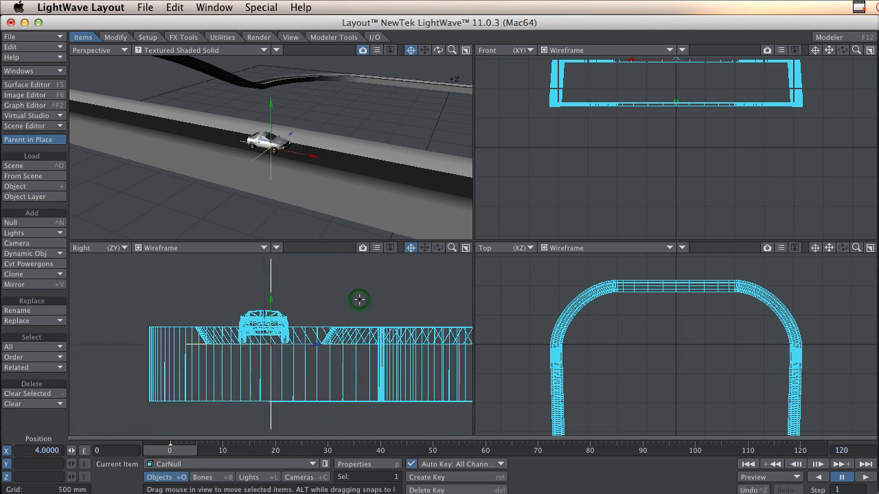
{"action": "left_click_drag", "start_coordinate": [687, 95], "coordinate": [688, 110], "text": "alt"}
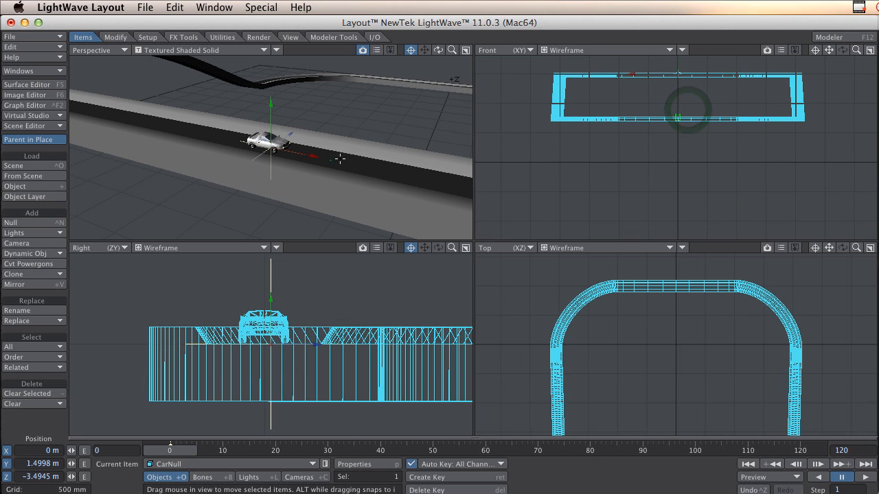
{"action": "left_click_drag", "start_coordinate": [339, 158], "coordinate": [327, 164], "text": "ctrl+alt"}
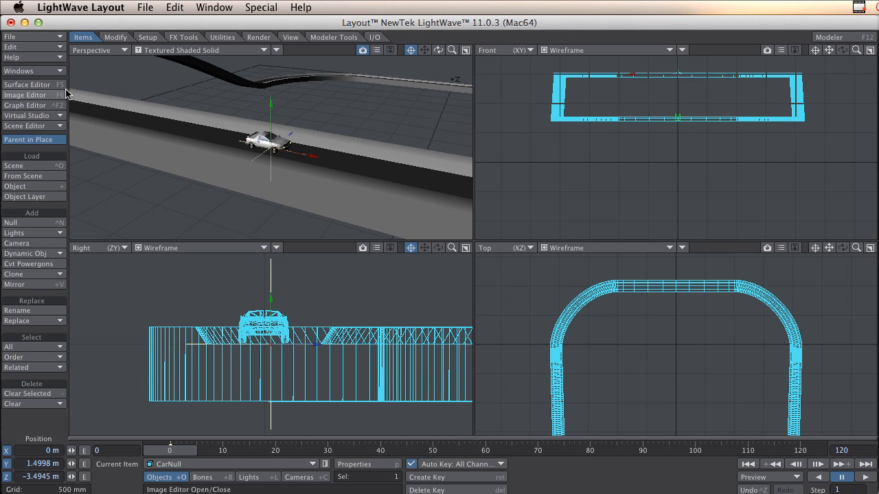
Load the motion file motioncurve_003.mot from the Bilbane folder onto CarNull.
{"action": "left_click", "coordinate": [41, 37]}
{"action": "mouse_move", "coordinate": [43, 19]}
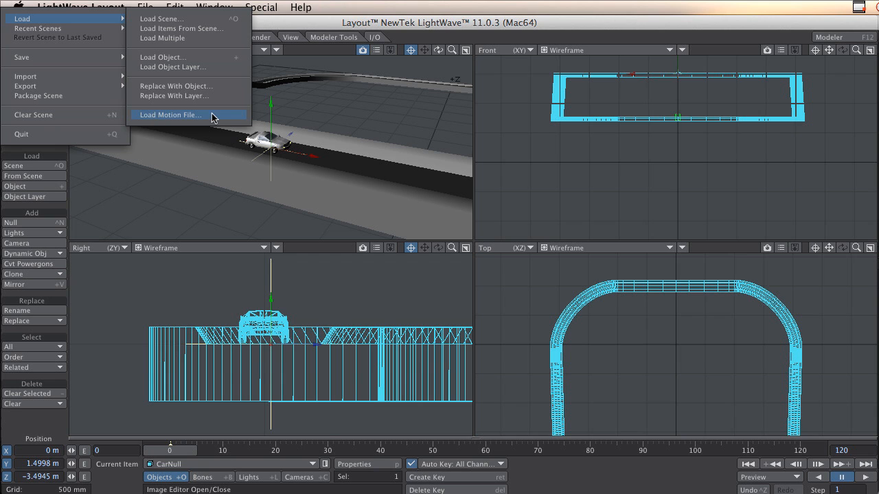
{"action": "left_click", "coordinate": [213, 116]}
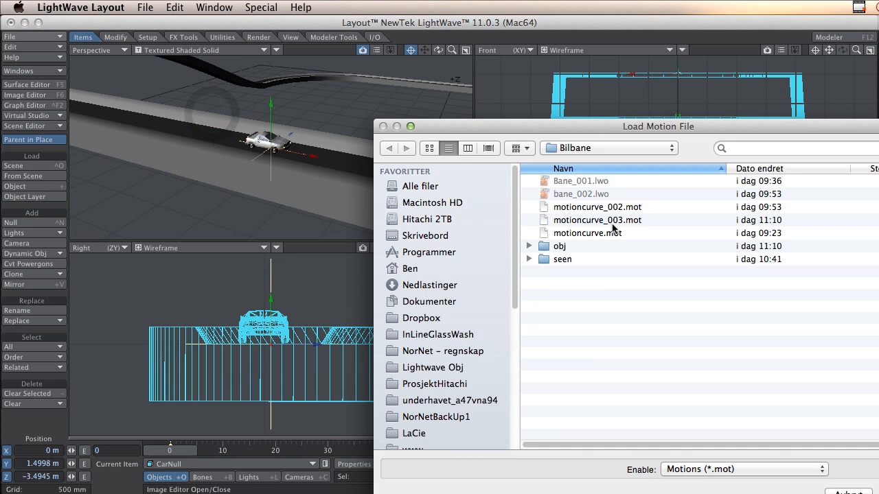
{"action": "left_click", "coordinate": [597, 221]}
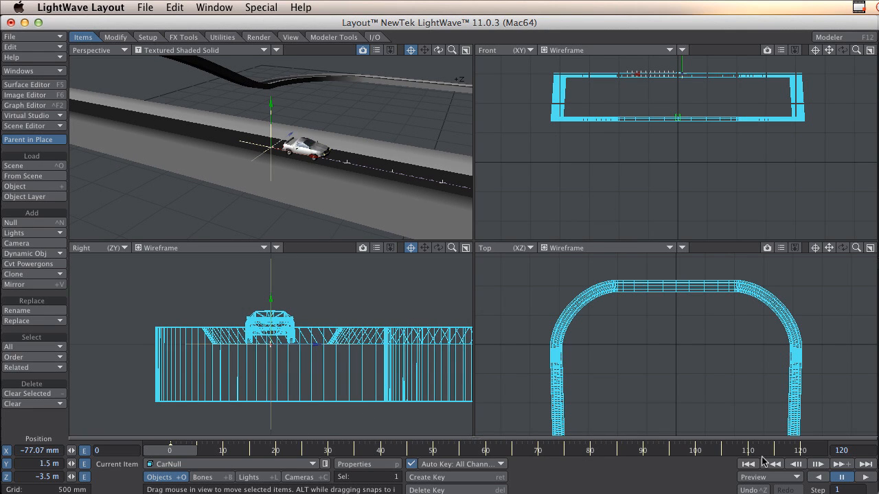
Set the timeline's end frame to 1000 and scrub through CarNull's motion along the track.
{"action": "left_click", "coordinate": [170, 449]}
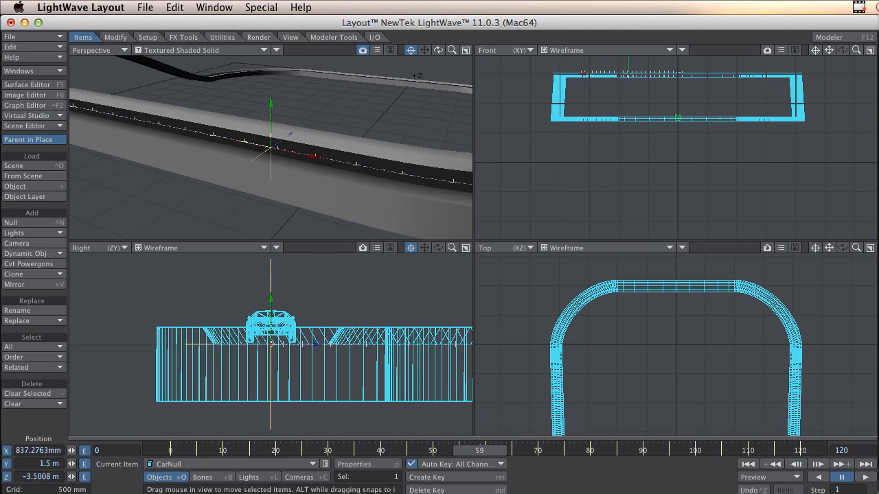
{"action": "key", "text": "Home"}
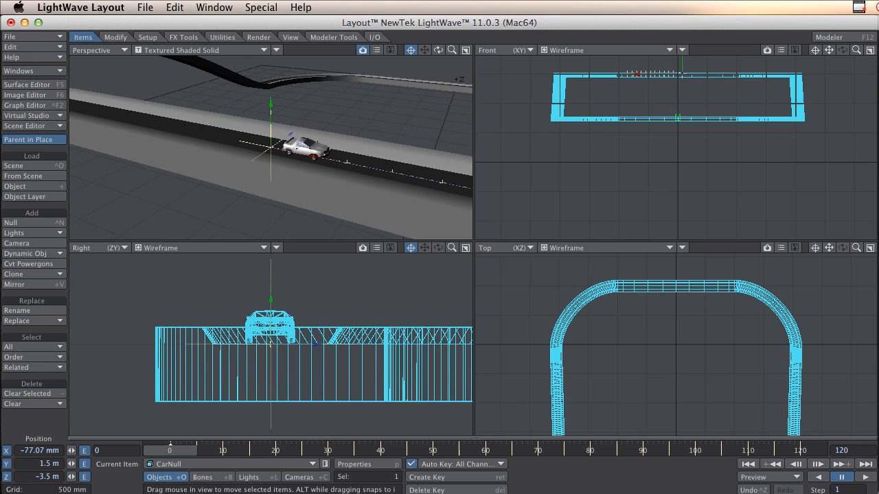
{"action": "left_click_drag", "start_coordinate": [865, 450], "coordinate": [771, 447]}
{"action": "type", "text": "1000"}
{"action": "key", "text": "Return"}
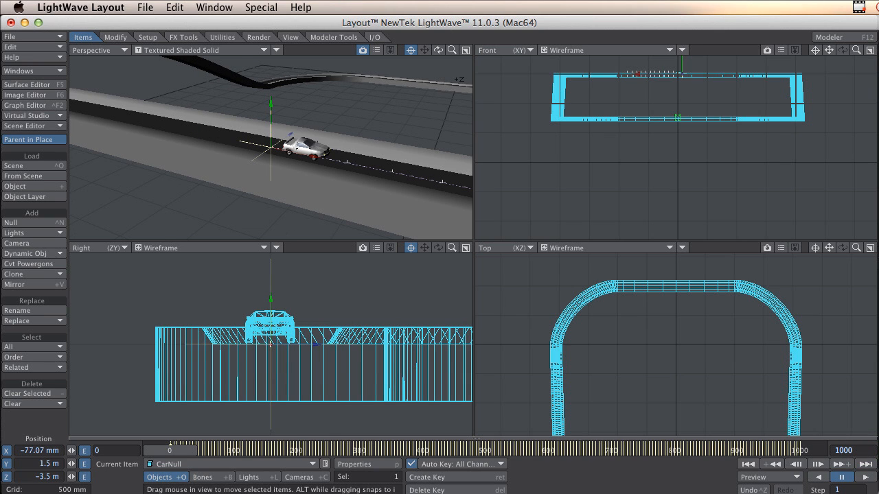
{"action": "mouse_move", "coordinate": [174, 453]}
{"action": "left_mouse_down"}
{"action": "mouse_move", "coordinate": [434, 451]}
{"action": "mouse_move", "coordinate": [170, 451]}
{"action": "left_mouse_up"}
Set CarNull as the car's parent item and scrub through the animation to check that the car follows.
{"action": "left_click", "coordinate": [318, 148]}
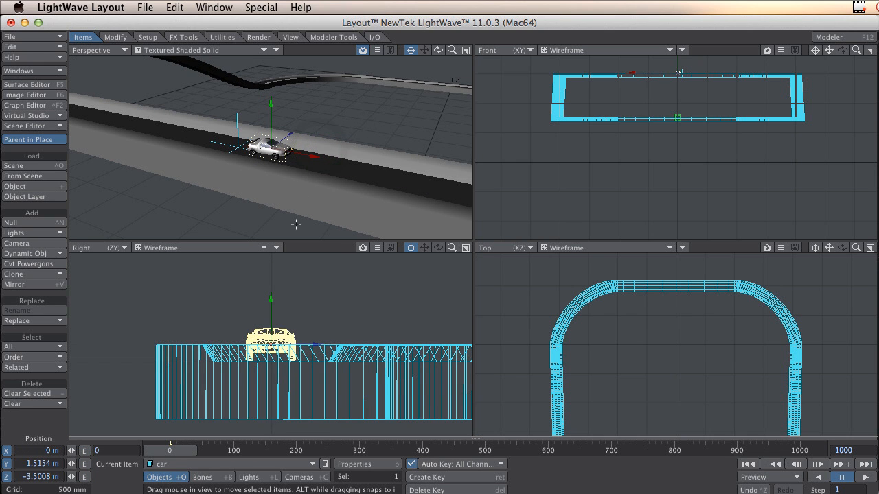
{"action": "left_click_drag", "start_coordinate": [683, 348], "coordinate": [686, 225], "text": "alt"}
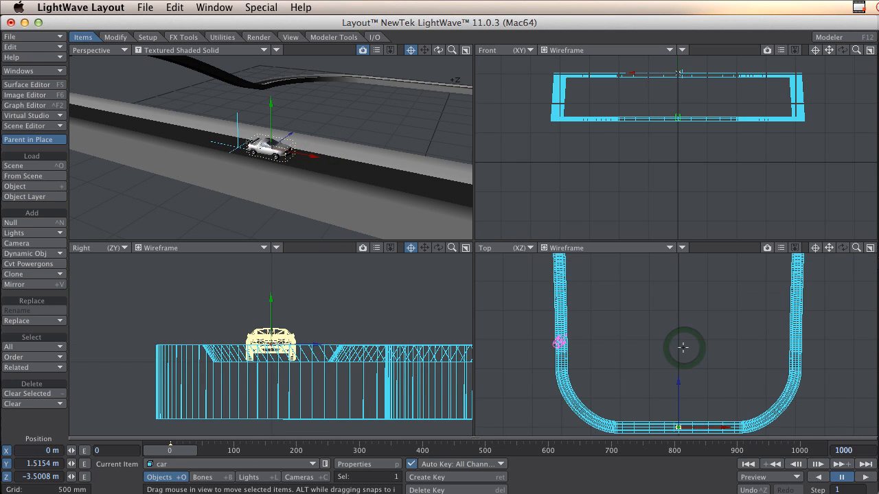
{"action": "left_click_drag", "start_coordinate": [666, 400], "coordinate": [668, 359], "text": "alt"}
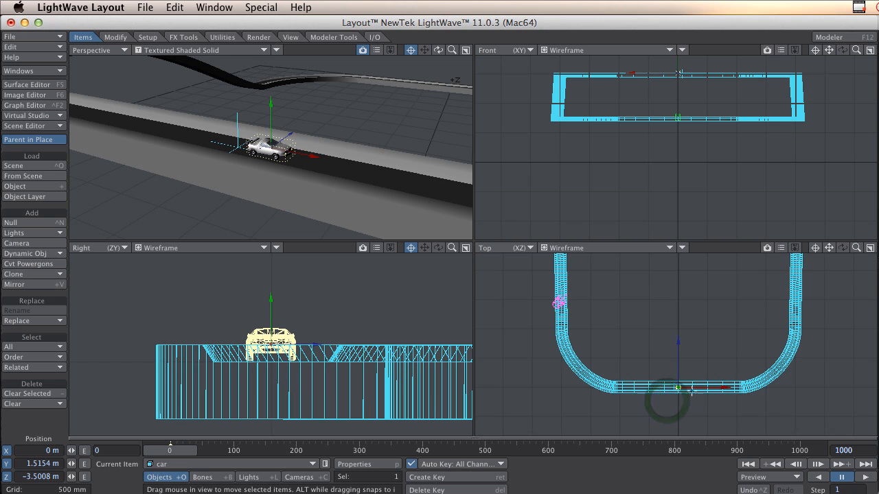
{"action": "left_click_drag", "start_coordinate": [692, 392], "coordinate": [683, 247], "text": "ctrl+alt"}
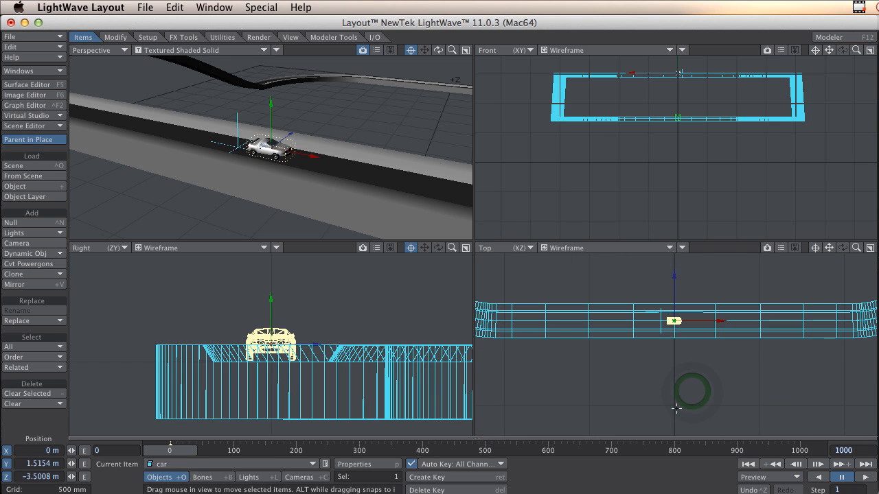
{"action": "left_click", "coordinate": [816, 249]}
{"action": "mouse_move", "coordinate": [680, 345]}
{"action": "left_mouse_down", "text": "ctrl+alt"}
{"action": "mouse_move", "coordinate": [714, 345]}
{"action": "mouse_move", "coordinate": [673, 346]}
{"action": "left_mouse_up", "text": "ctrl+alt"}
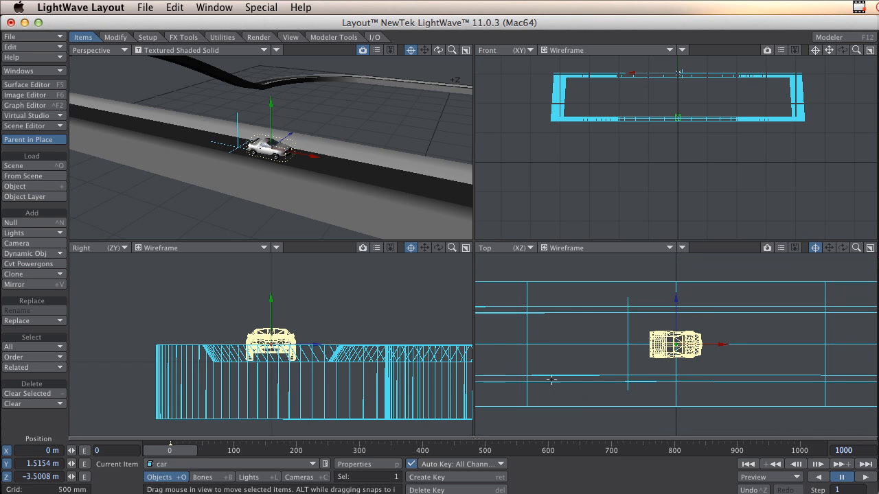
{"action": "key", "text": "m"}
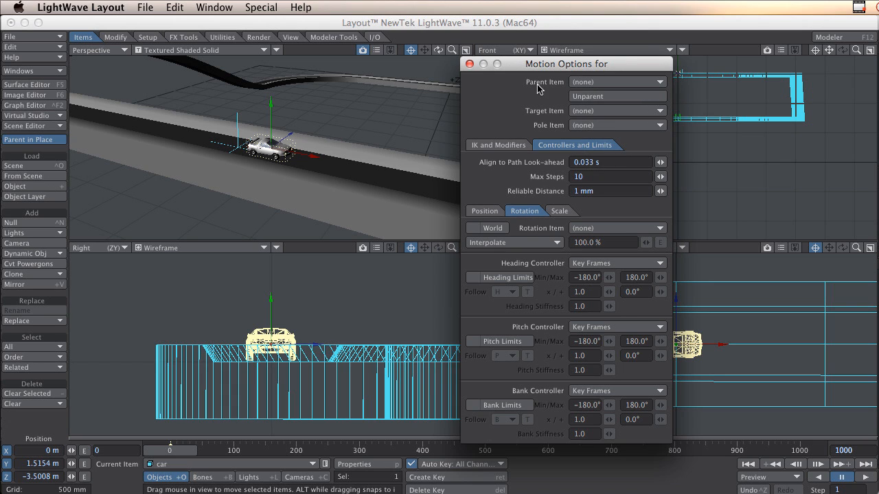
{"action": "left_click", "coordinate": [616, 81]}
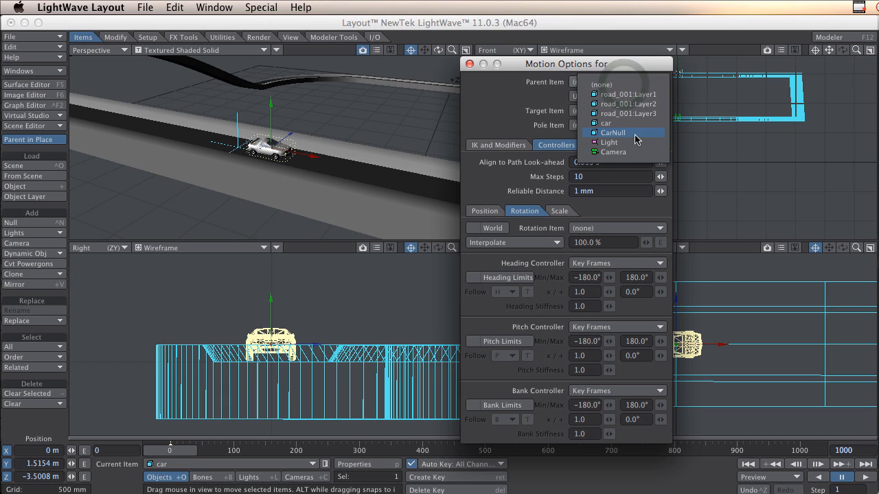
{"action": "left_click", "coordinate": [635, 134]}
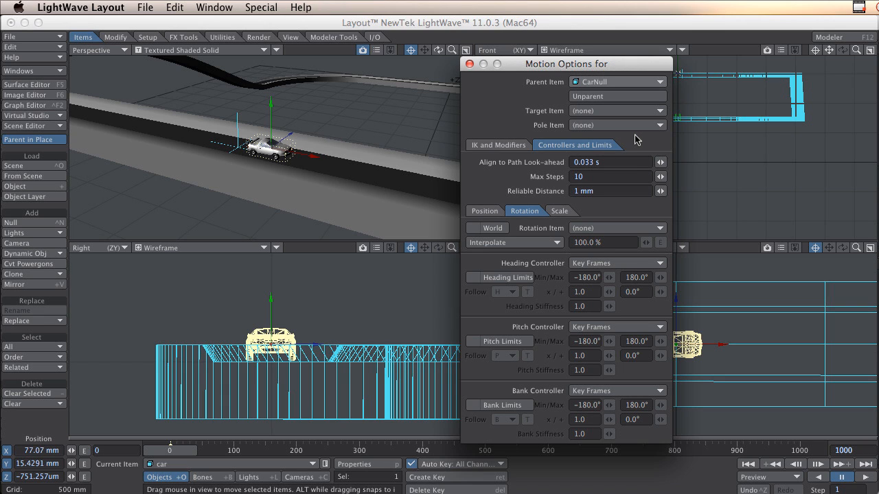
{"action": "left_click", "coordinate": [470, 64]}
{"action": "mouse_move", "coordinate": [170, 450]}
{"action": "left_mouse_down"}
{"action": "mouse_move", "coordinate": [436, 450]}
{"action": "mouse_move", "coordinate": [170, 450]}
{"action": "left_mouse_up"}
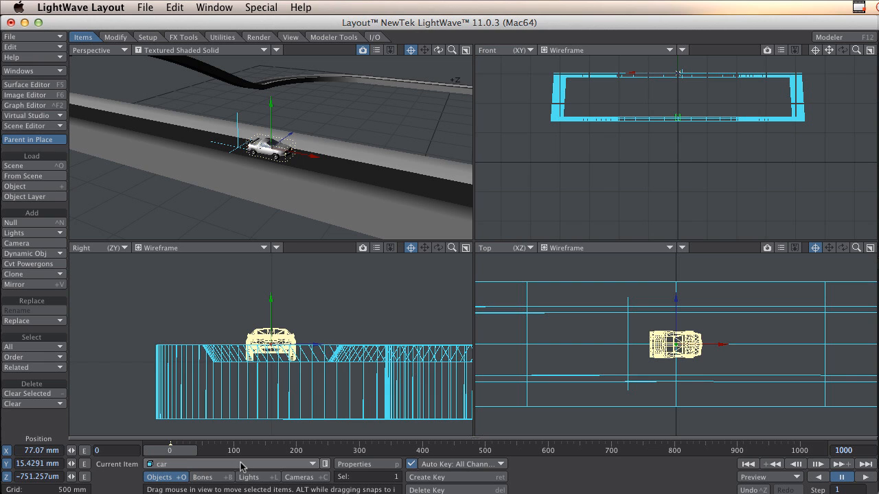
Set CarNull's heading controller to Align to Path in its motion options.
{"action": "left_click", "coordinate": [206, 467]}
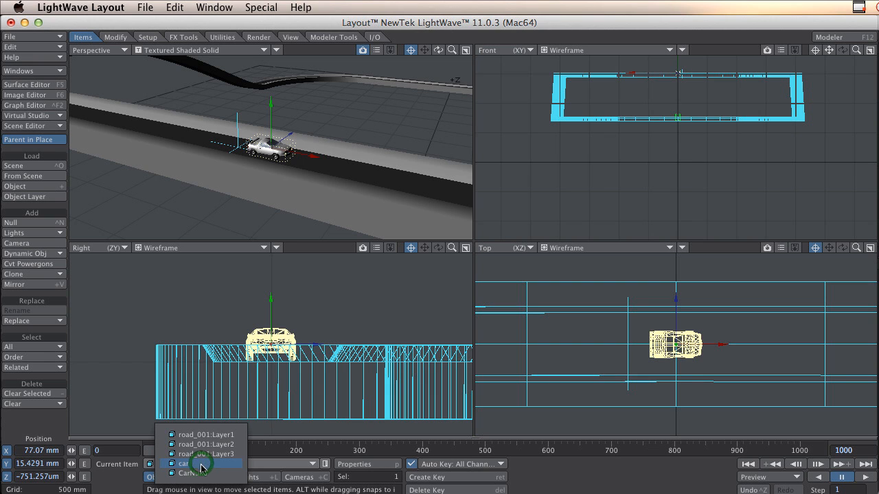
{"action": "left_click", "coordinate": [201, 474]}
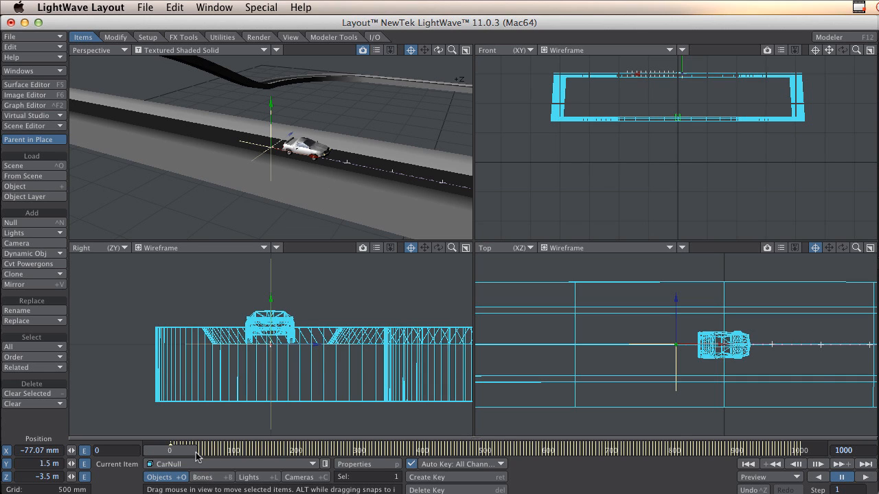
{"action": "key", "text": "m"}
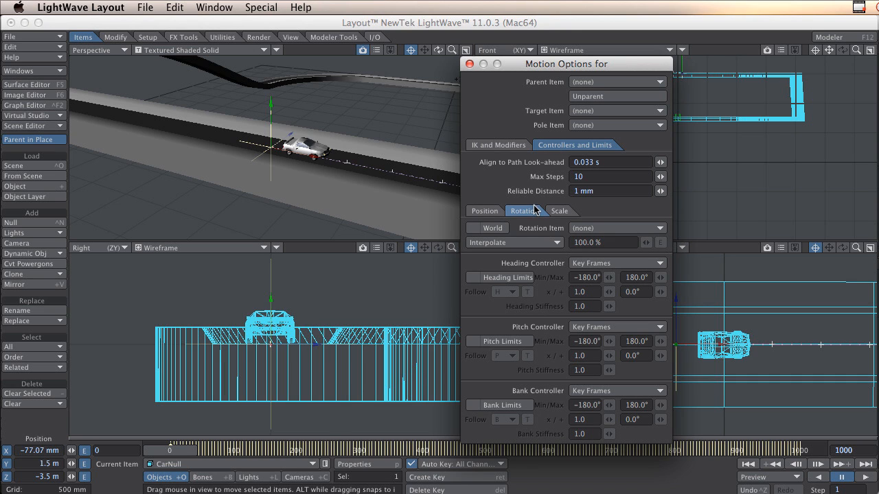
{"action": "left_click", "coordinate": [609, 263]}
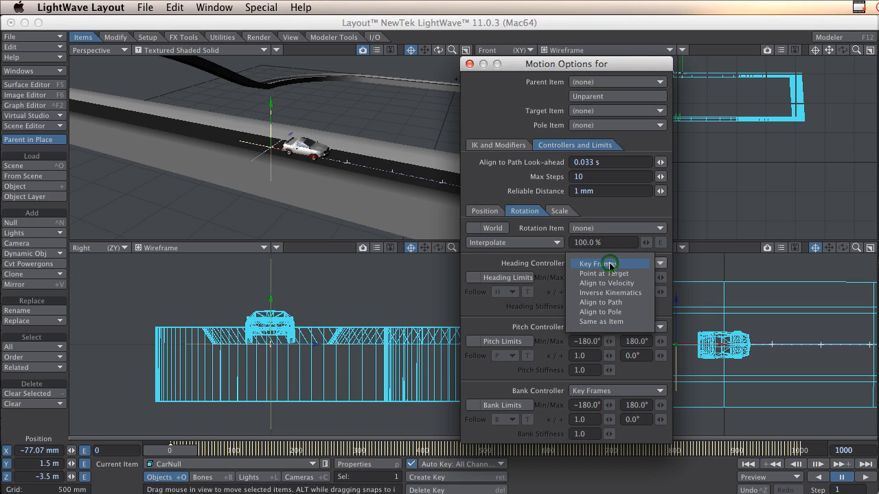
{"action": "left_click", "coordinate": [626, 303]}
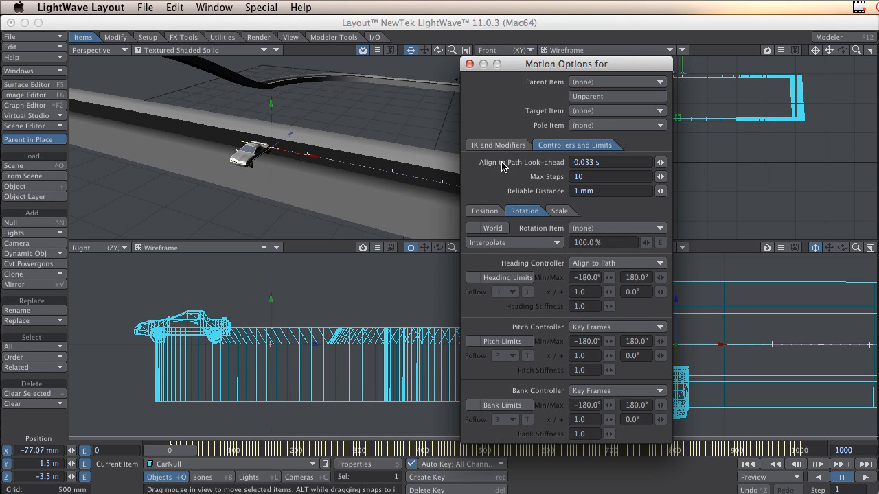
Set CarNull's pitch and bank controllers to Align to Path and scrub the animation.
{"action": "left_click_drag", "start_coordinate": [577, 65], "coordinate": [728, 64]}
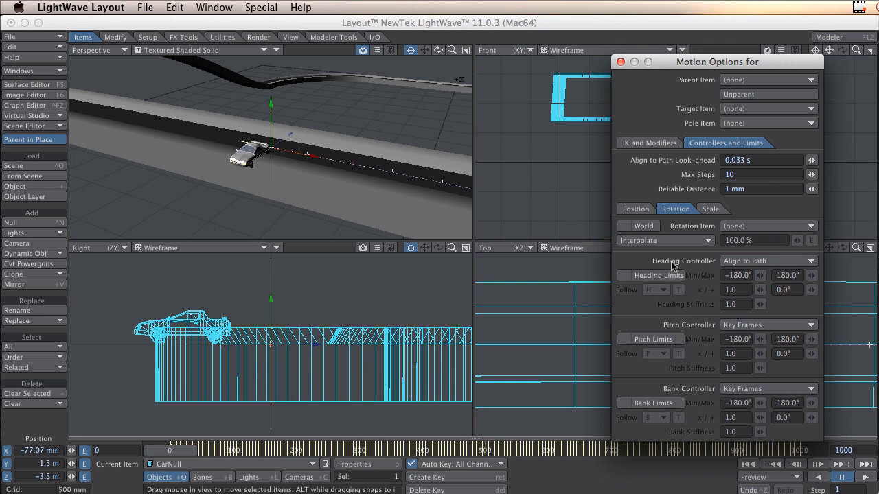
{"action": "left_click", "coordinate": [768, 325]}
{"action": "left_click", "coordinate": [770, 365]}
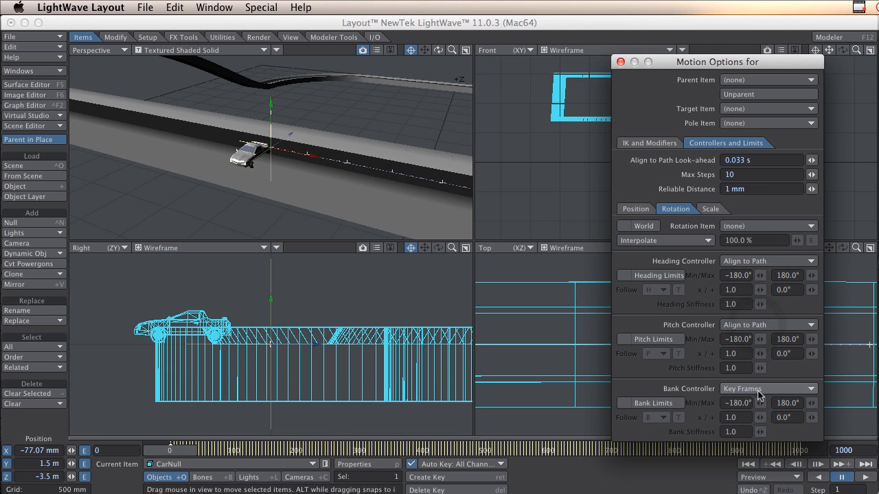
{"action": "left_click", "coordinate": [769, 389]}
{"action": "left_click", "coordinate": [773, 429]}
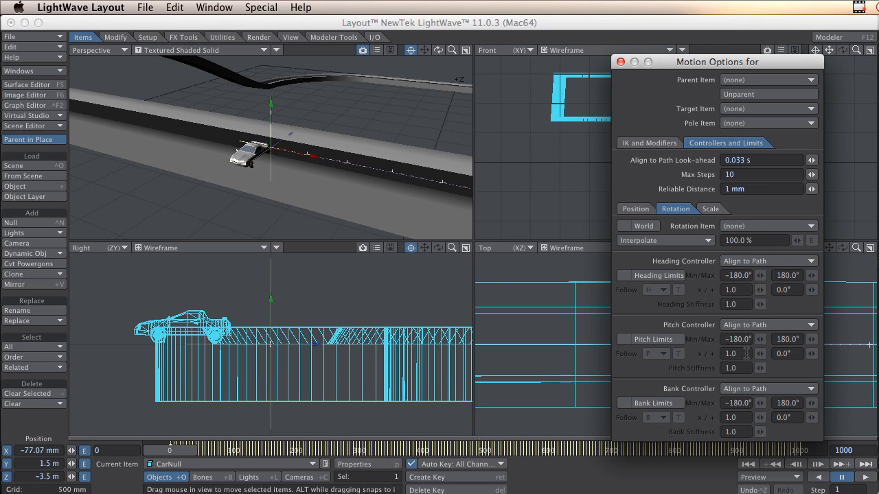
{"action": "left_click", "coordinate": [618, 63]}
{"action": "mouse_move", "coordinate": [167, 449]}
{"action": "left_mouse_down"}
{"action": "mouse_move", "coordinate": [440, 450]}
{"action": "mouse_move", "coordinate": [170, 450]}
{"action": "left_mouse_up"}
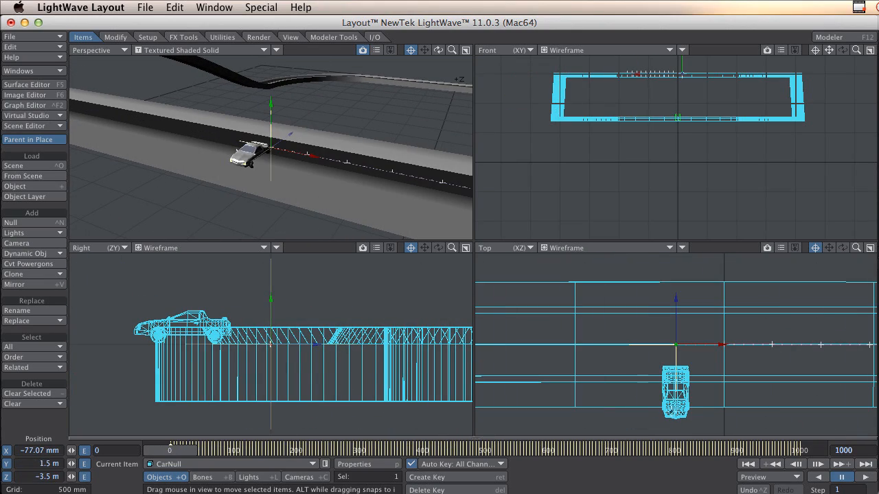
Rotate the car's heading to -90° at frame 0 so it faces along the track.
{"action": "left_click", "coordinate": [671, 413]}
{"action": "key", "text": "y"}
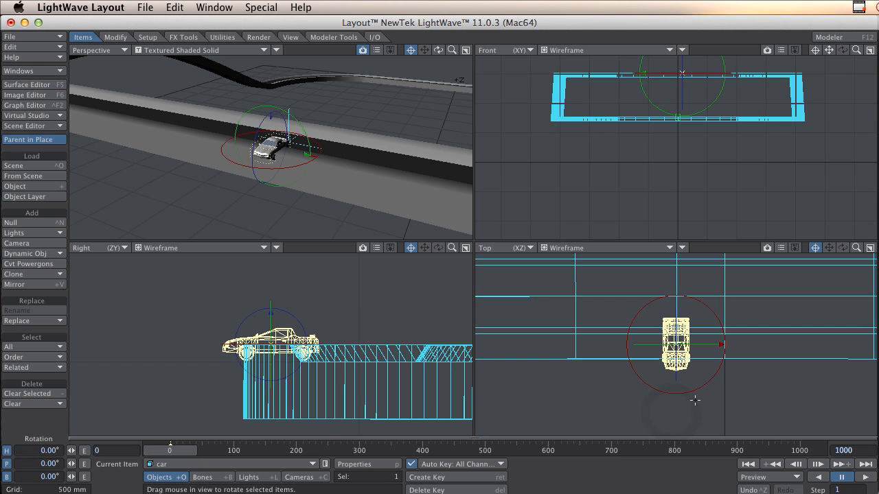
{"action": "left_click_drag", "start_coordinate": [698, 392], "coordinate": [692, 397]}
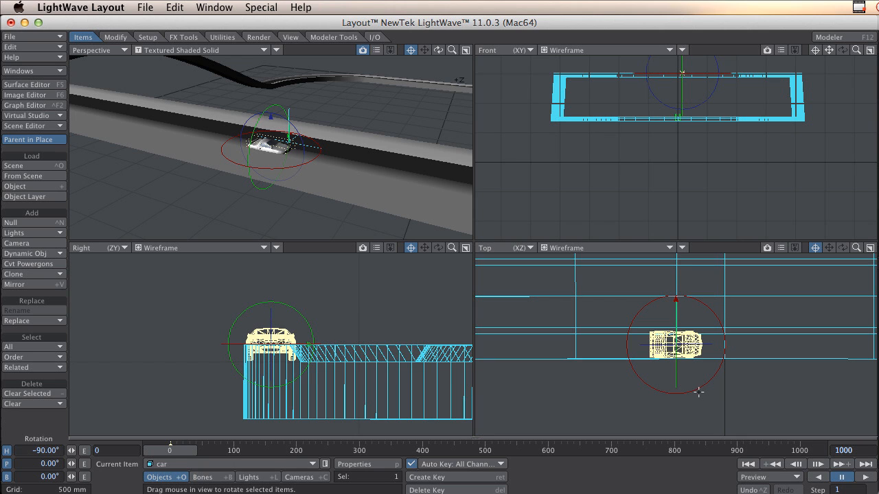
Move the car back to the middle of the road, at about X 0.25 mm, and scrub through its lap.
{"action": "key", "text": "t"}
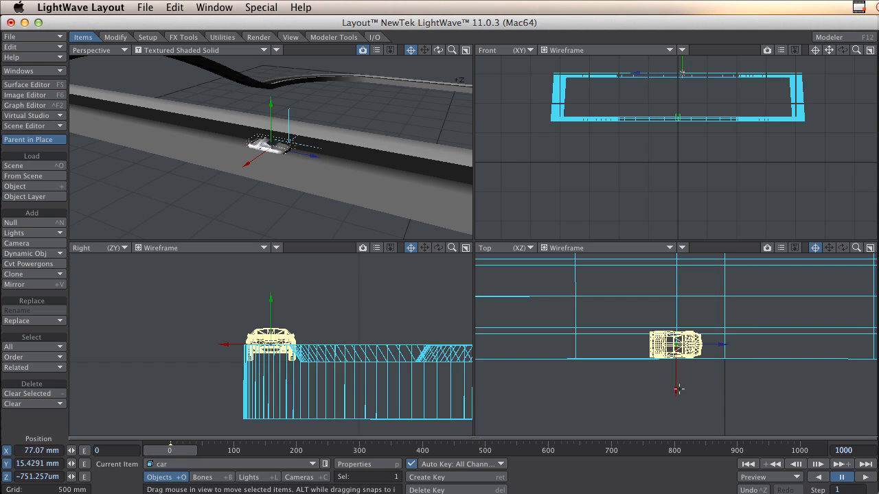
{"action": "left_click_drag", "start_coordinate": [678, 389], "coordinate": [677, 389]}
{"action": "left_click_drag", "start_coordinate": [678, 390], "coordinate": [678, 374]}
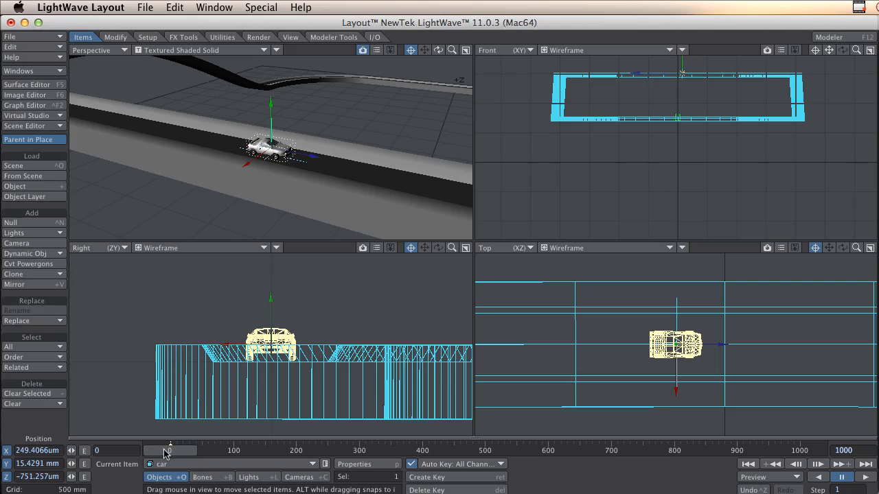
{"action": "left_click_drag", "start_coordinate": [165, 453], "coordinate": [800, 450]}
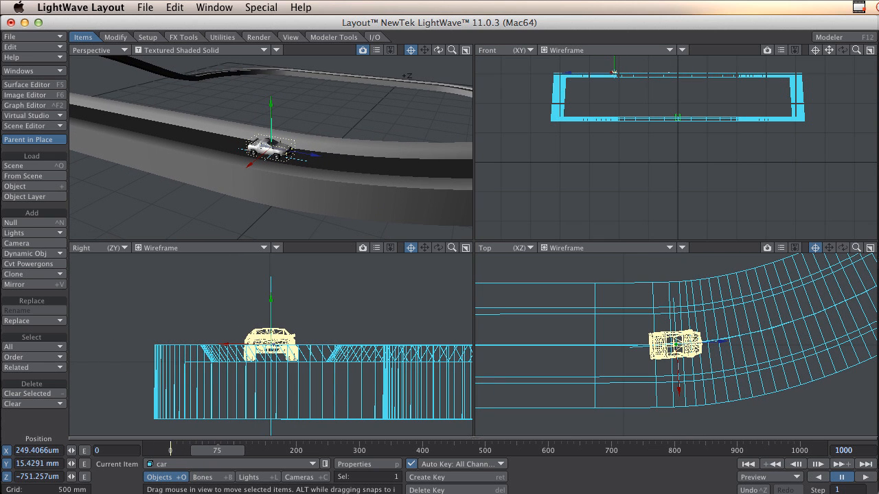
Keyframe the car's heading through the first bend: about -93.3° at frame 75, -120.8° at frame 99 and -89.3° at frame 175.
{"action": "key", "text": "y"}
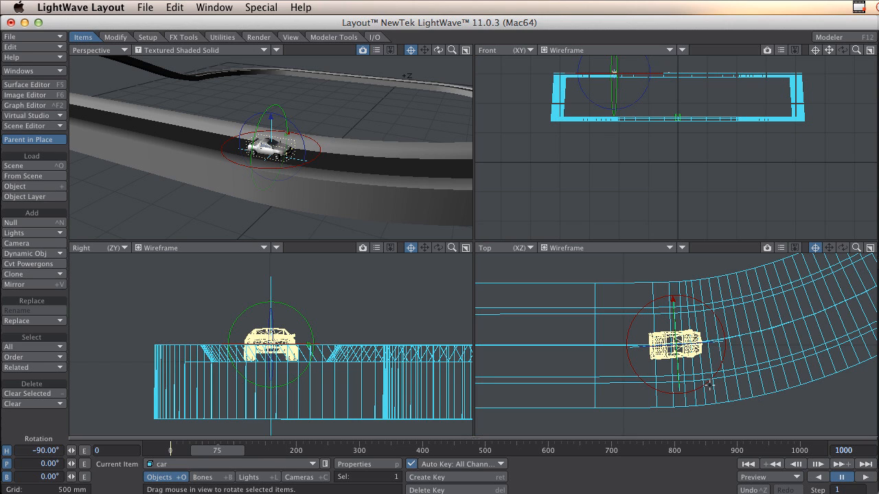
{"action": "left_click_drag", "start_coordinate": [709, 385], "coordinate": [707, 386]}
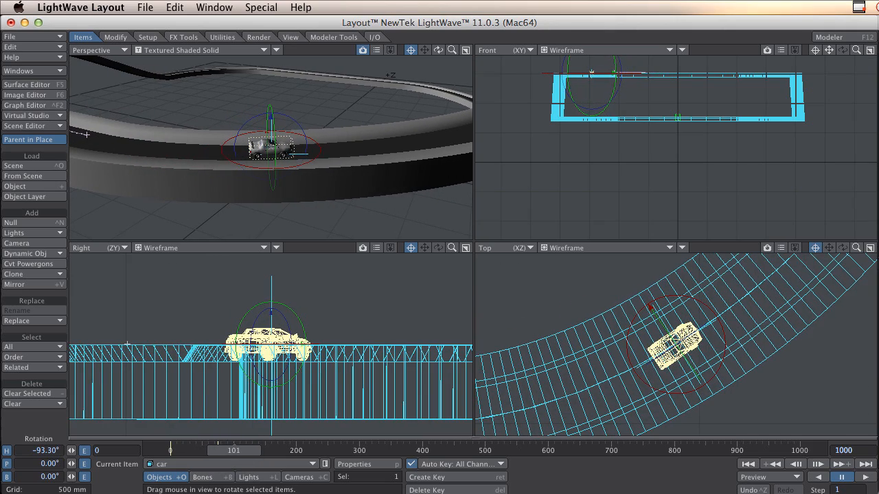
{"action": "key", "text": "Left"}
{"action": "key", "text": "Left"}
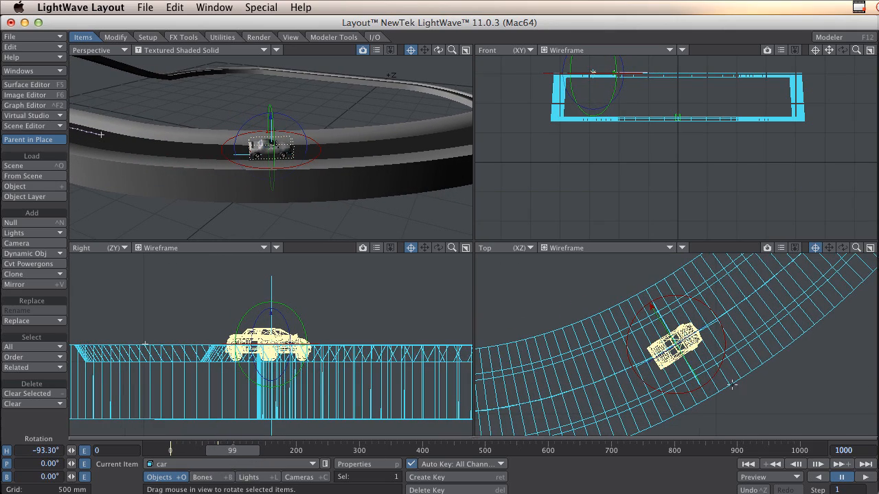
{"action": "left_click_drag", "start_coordinate": [715, 377], "coordinate": [677, 378]}
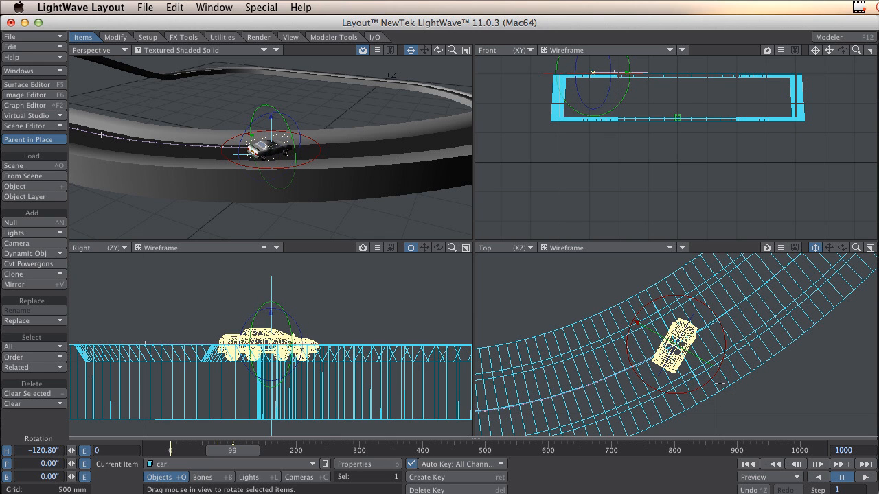
{"action": "left_click", "coordinate": [249, 451]}
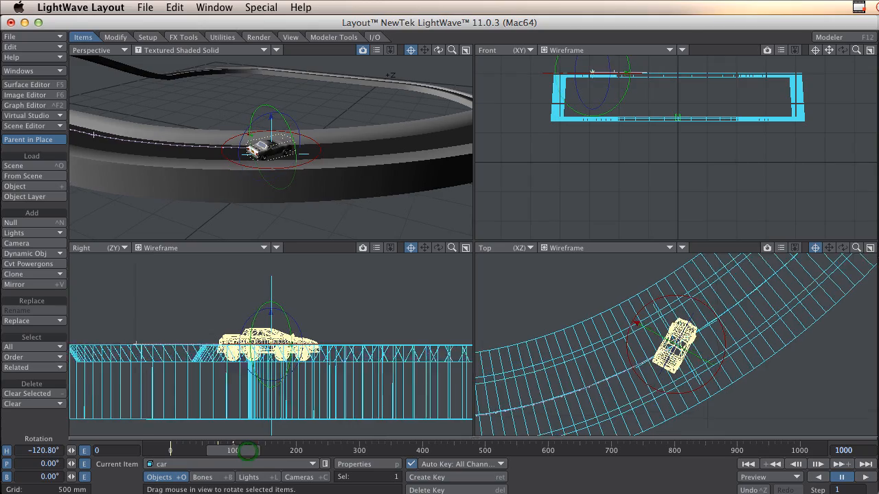
{"action": "left_click_drag", "start_coordinate": [249, 451], "coordinate": [280, 451]}
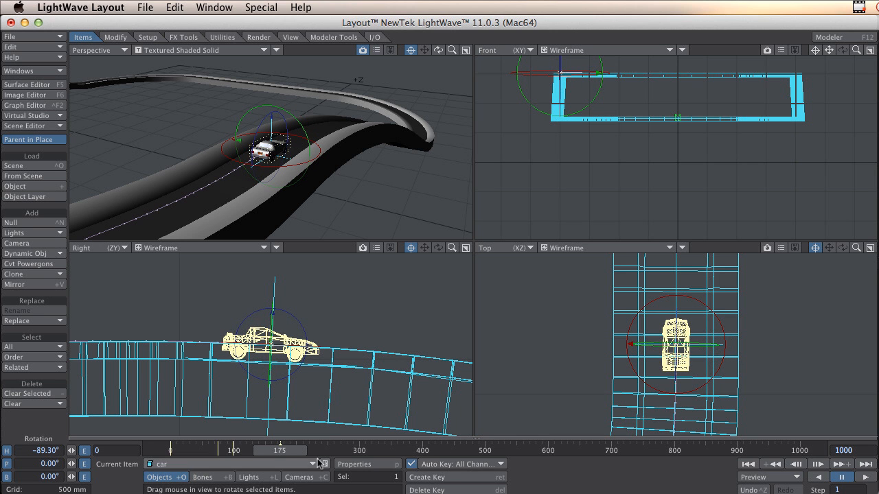
Examine the car's slide through the first bend by scrubbing and playing the animation from a closer perspective angle.
{"action": "left_click_drag", "start_coordinate": [289, 451], "coordinate": [247, 451]}
{"action": "left_click_drag", "start_coordinate": [401, 136], "coordinate": [306, 180], "text": "alt"}
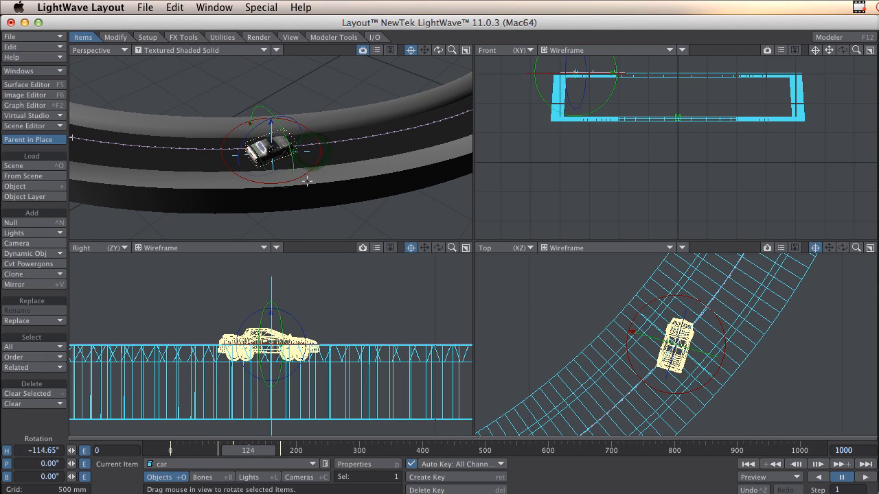
{"action": "left_click_drag", "start_coordinate": [266, 451], "coordinate": [185, 452]}
{"action": "left_click", "coordinate": [863, 478]}
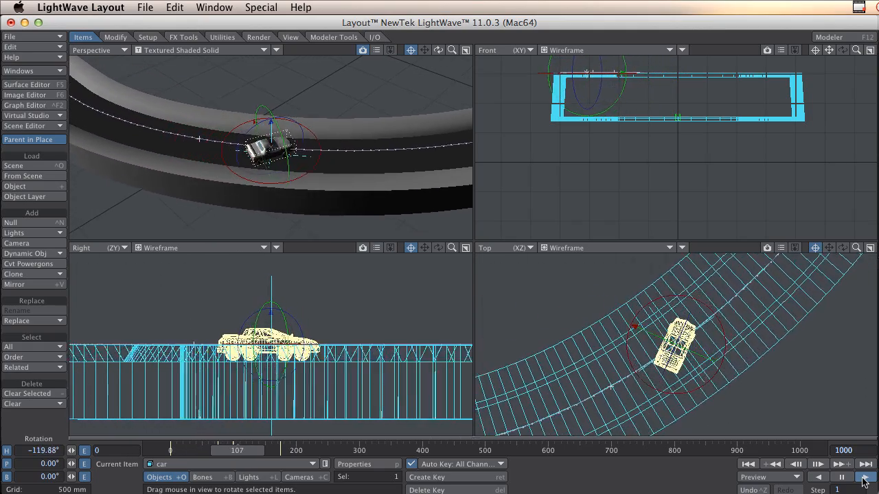
{"action": "left_click", "coordinate": [843, 479]}
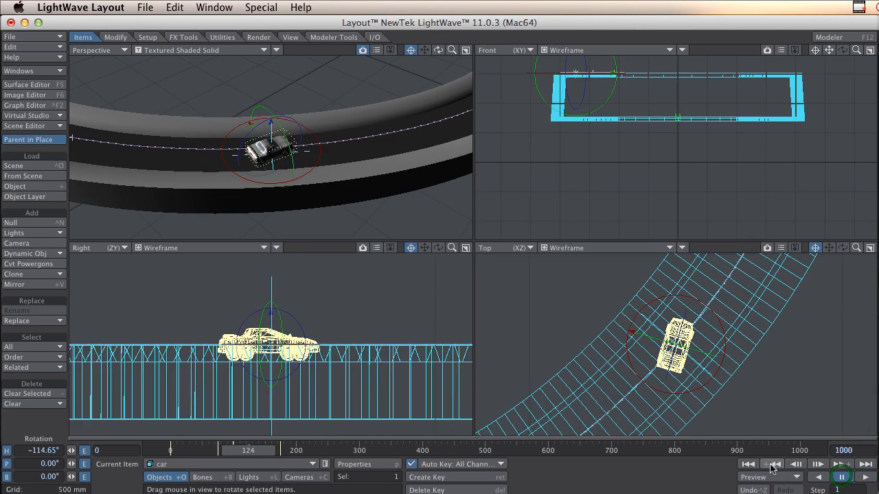
Increase the drift in the first bend by setting the car's heading to -147.1° at frame 99, and play the slide.
{"action": "left_click", "coordinate": [771, 464]}
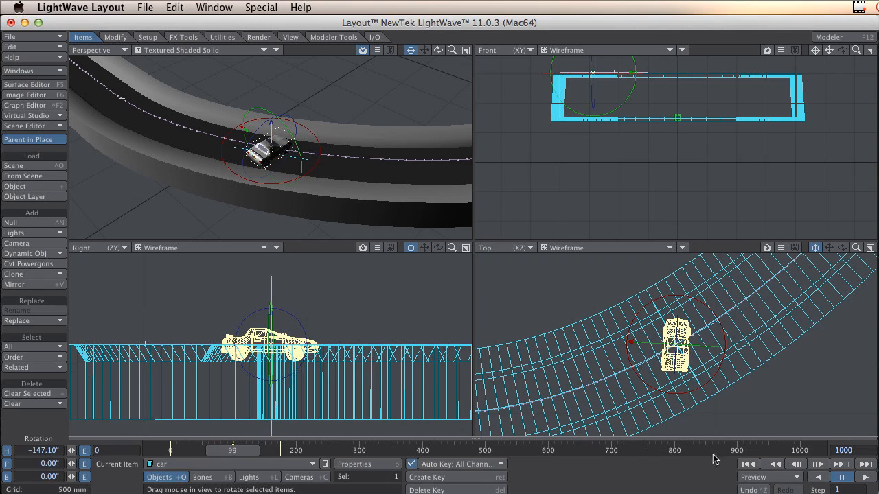
{"action": "left_click_drag", "start_coordinate": [236, 453], "coordinate": [213, 453]}
{"action": "left_click", "coordinate": [866, 478]}
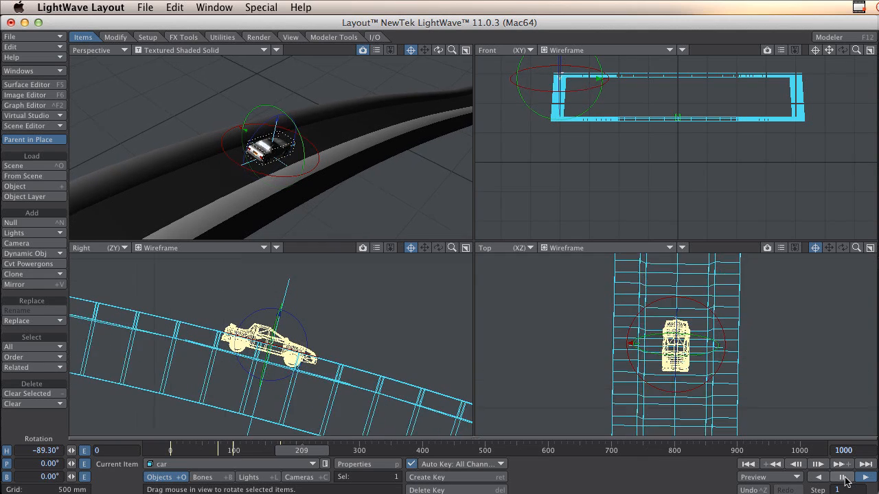
{"action": "left_click", "coordinate": [844, 478]}
Enlarge the perspective view to a single viewport and play the car's run from the start through the first bend.
{"action": "key", "text": "0"}
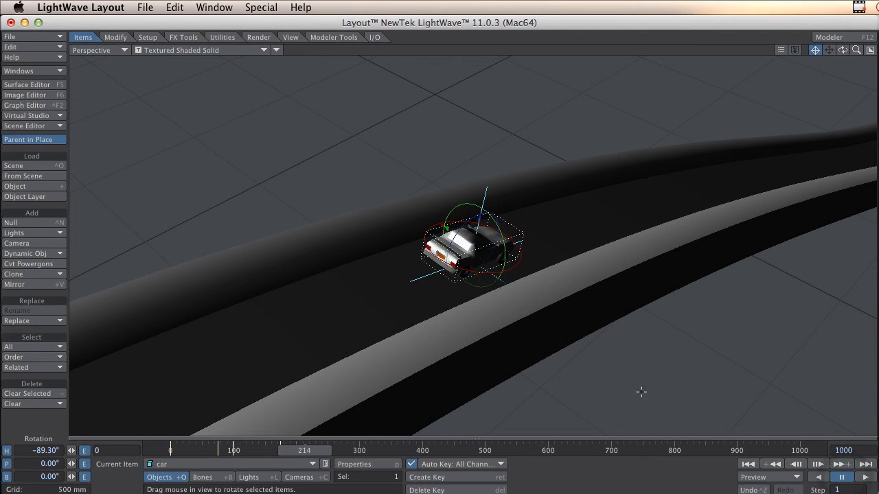
{"action": "left_click", "coordinate": [775, 465]}
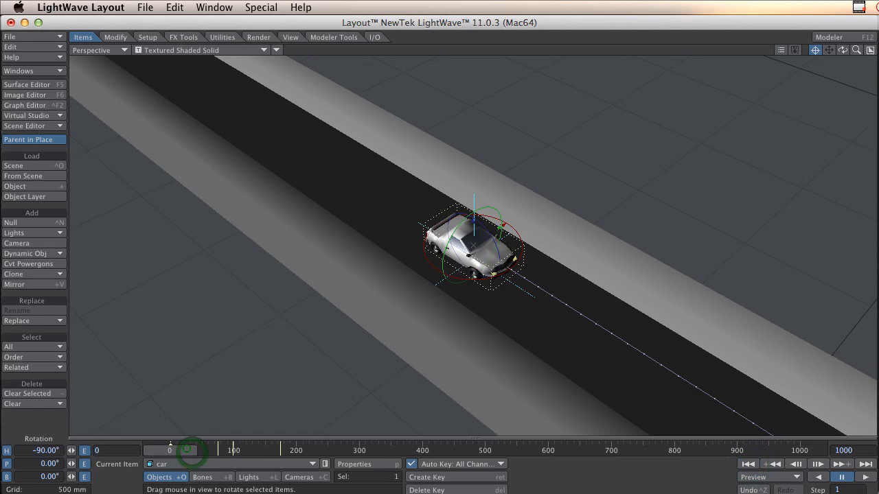
{"action": "left_click_drag", "start_coordinate": [187, 450], "coordinate": [203, 450]}
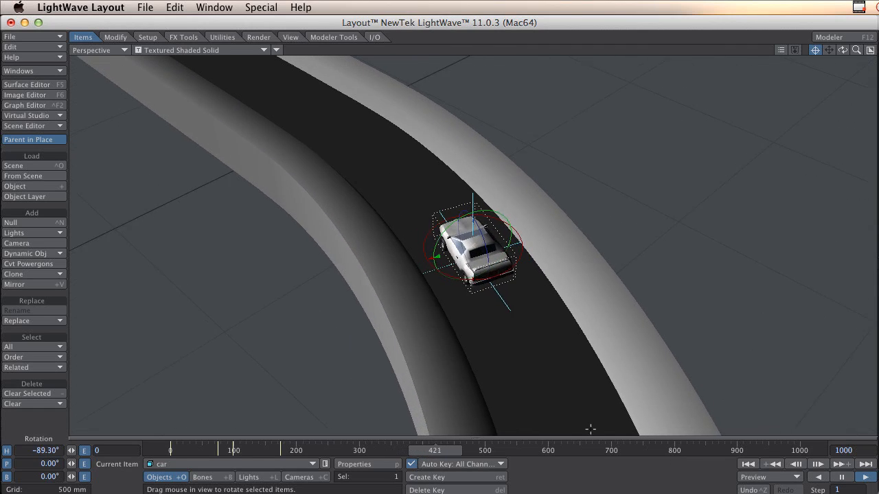
{"action": "left_click", "coordinate": [839, 479]}
Add heading keyframes for the car through the second bend, ending with -145.7° at frame 436.
{"action": "left_click_drag", "start_coordinate": [496, 451], "coordinate": [358, 451]}
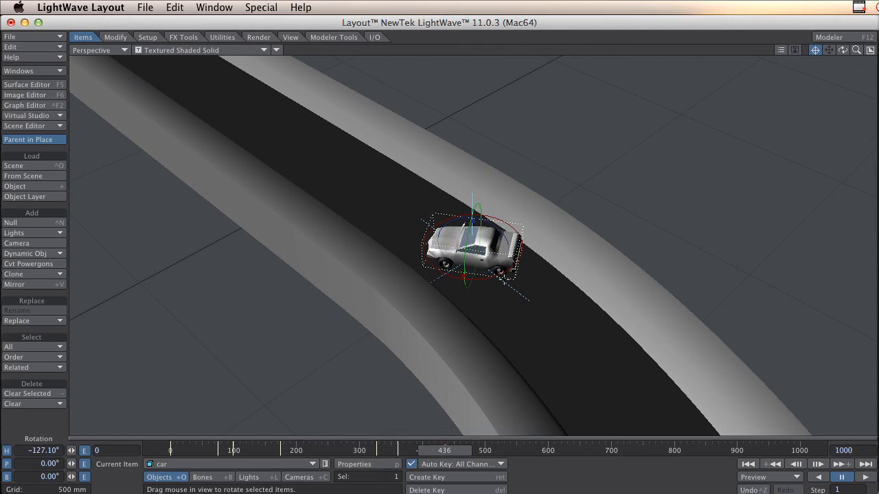
{"action": "left_click", "coordinate": [475, 277]}
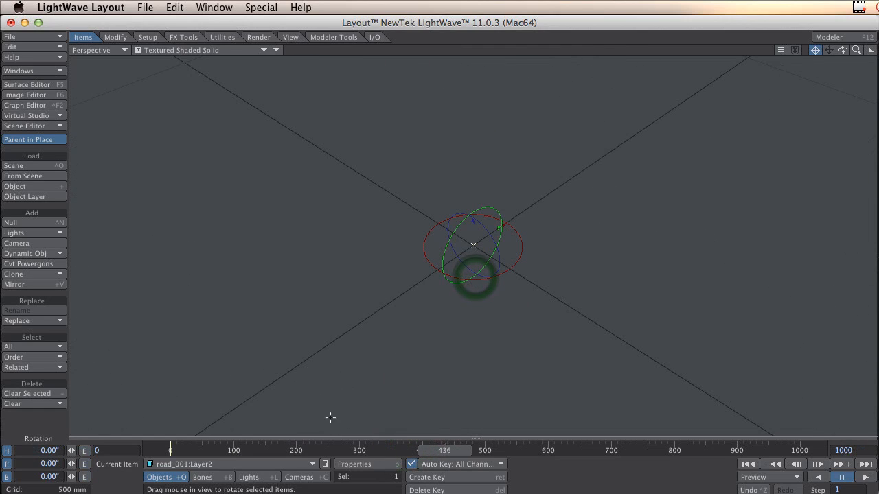
{"action": "left_click", "coordinate": [213, 464]}
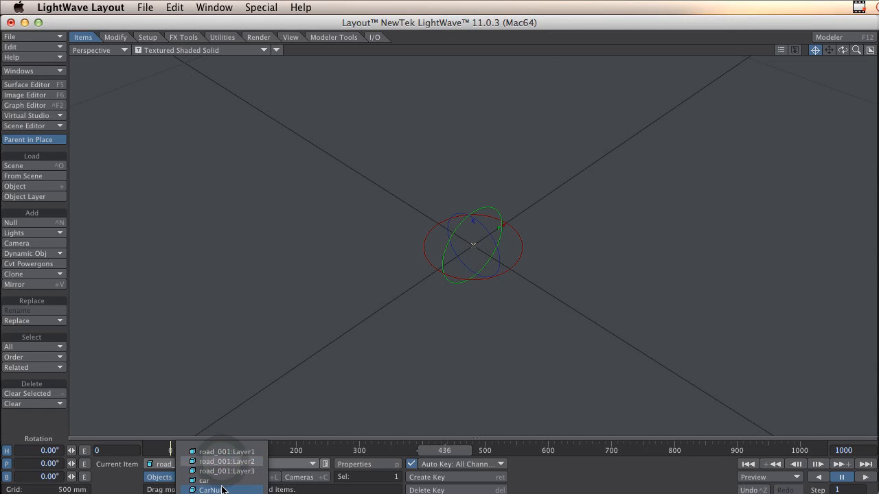
{"action": "left_click", "coordinate": [205, 481]}
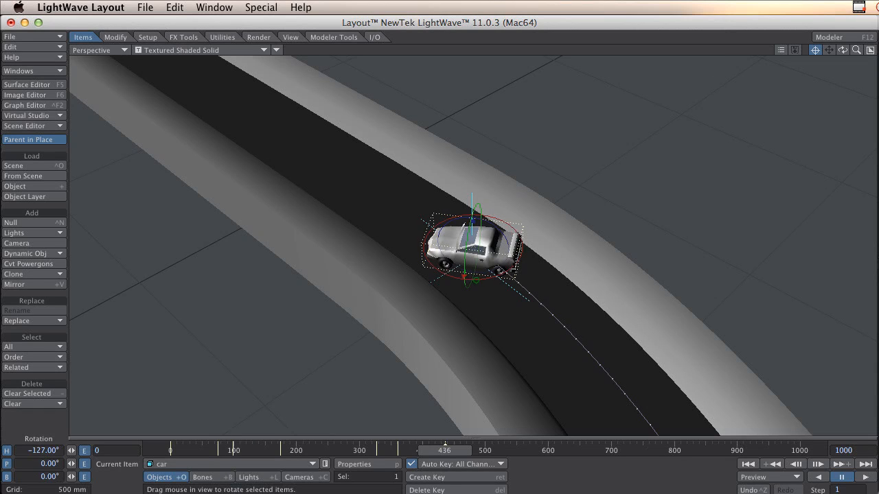
{"action": "left_click_drag", "start_coordinate": [475, 280], "coordinate": [453, 280]}
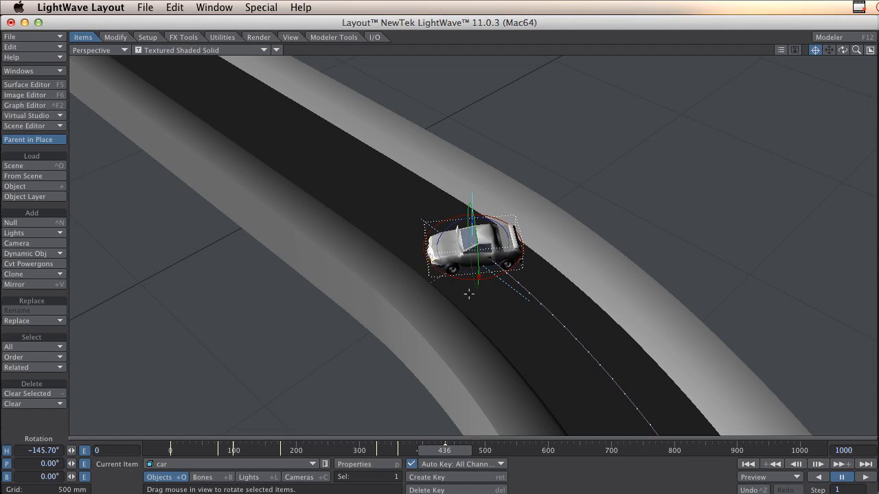
Keyframe the car's exit from the second bend with headings of -76.8° at frame 486 and -90.2° at frame 533.
{"action": "left_click_drag", "start_coordinate": [451, 455], "coordinate": [475, 451]}
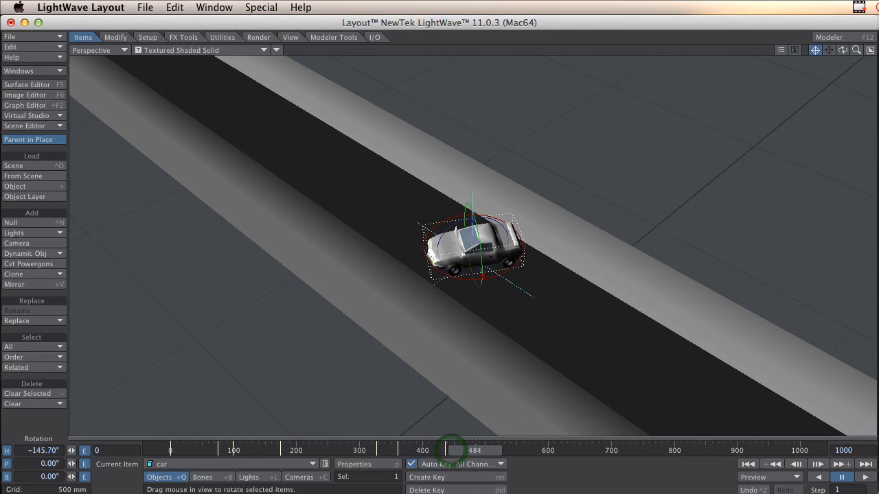
{"action": "left_click_drag", "start_coordinate": [492, 276], "coordinate": [610, 278]}
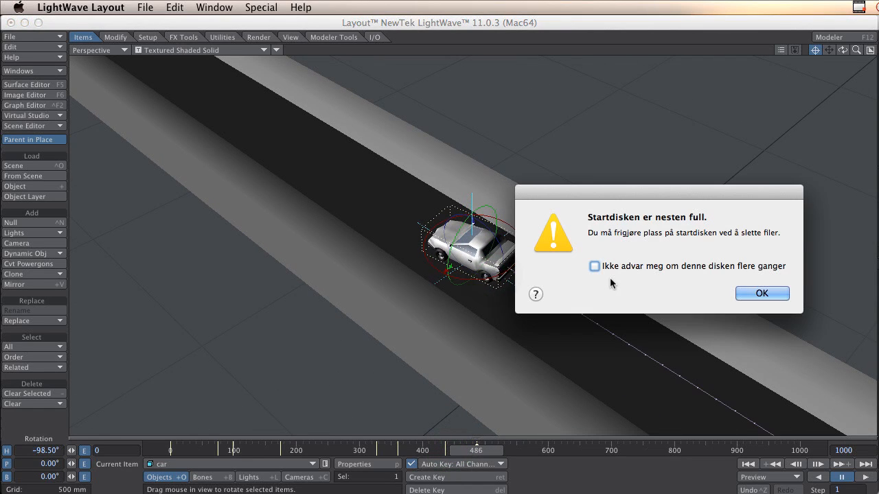
{"action": "left_click", "coordinate": [755, 293]}
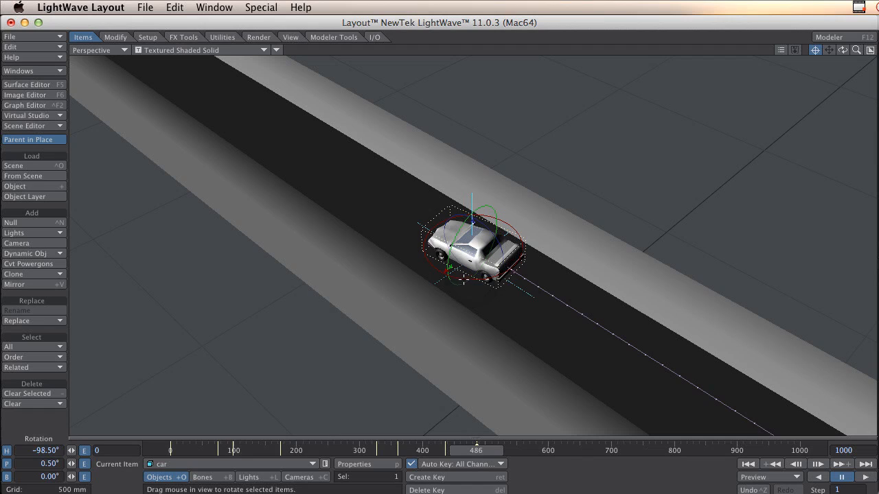
{"action": "left_click_drag", "start_coordinate": [464, 277], "coordinate": [467, 280]}
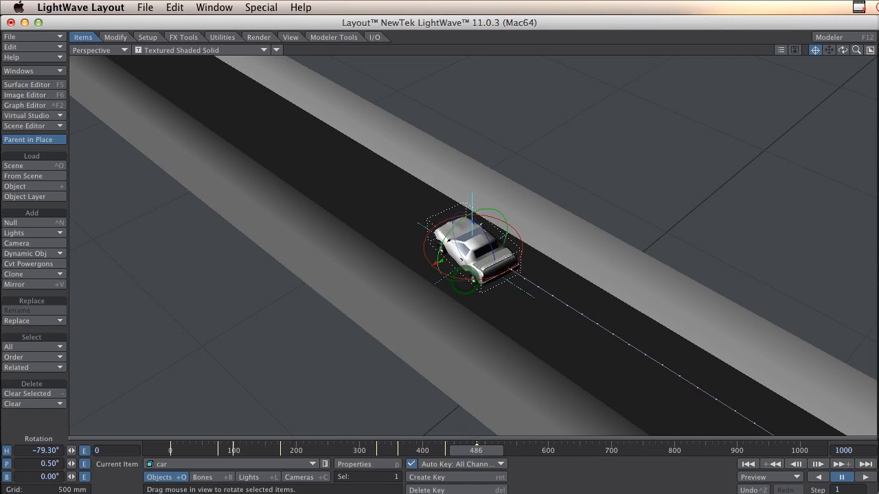
{"action": "left_click", "coordinate": [484, 451]}
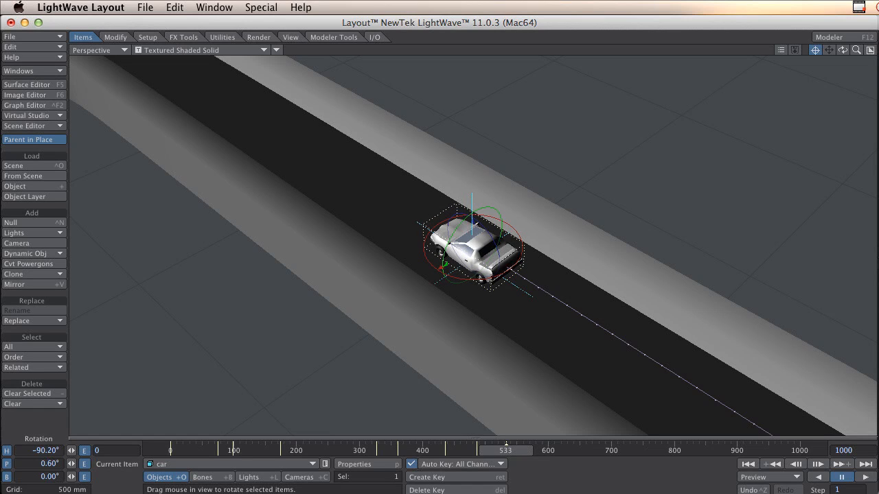
Play the slide through the second bend from about frame 296, and return to frame 0.
{"action": "left_click_drag", "start_coordinate": [499, 447], "coordinate": [349, 448]}
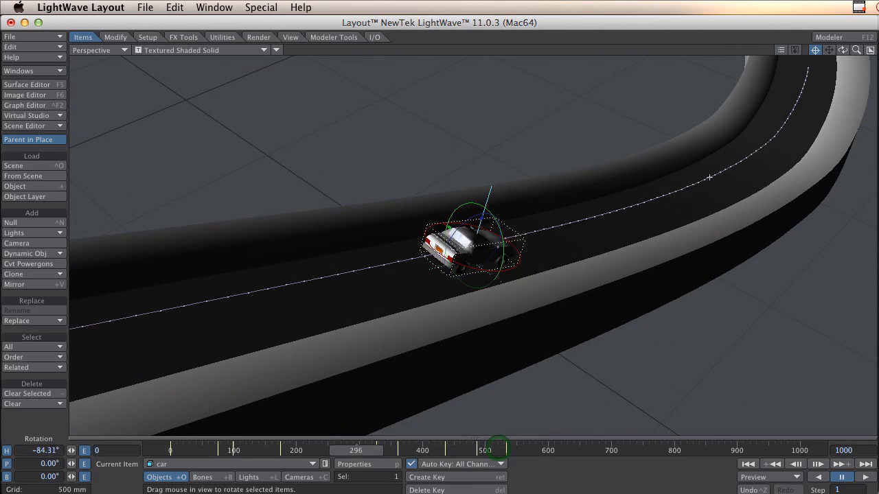
{"action": "left_click", "coordinate": [868, 480]}
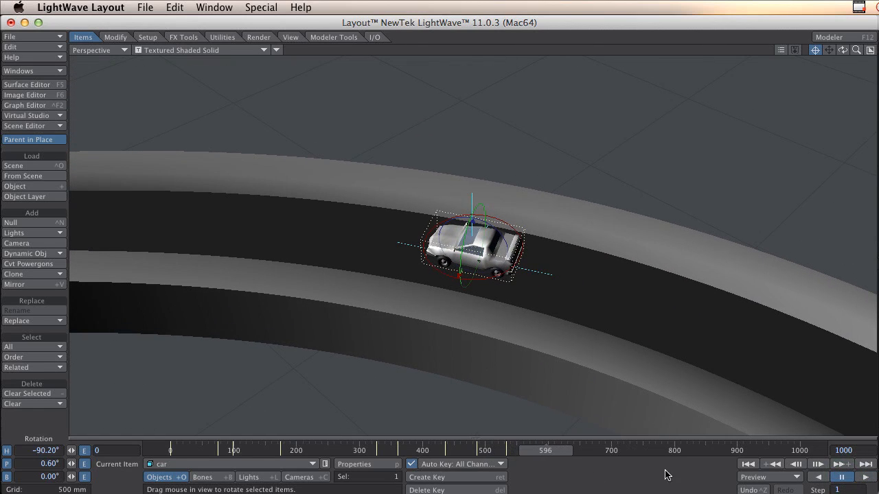
{"action": "left_click_drag", "start_coordinate": [536, 450], "coordinate": [165, 451]}
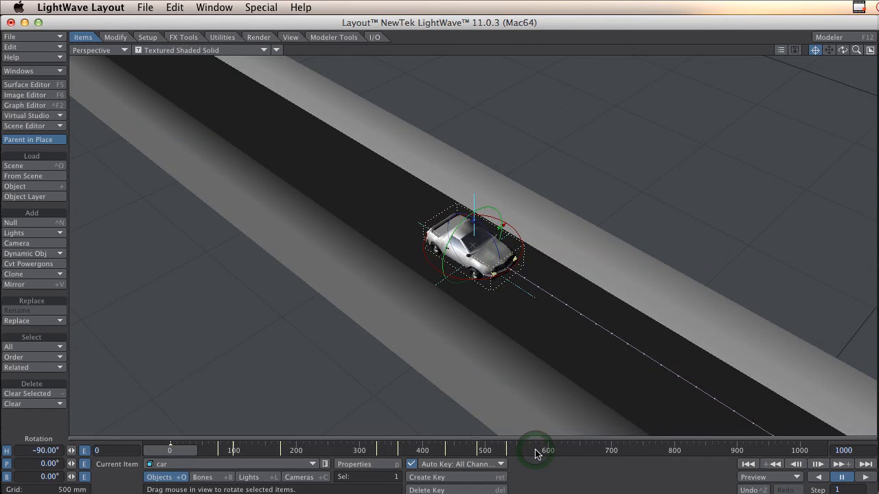